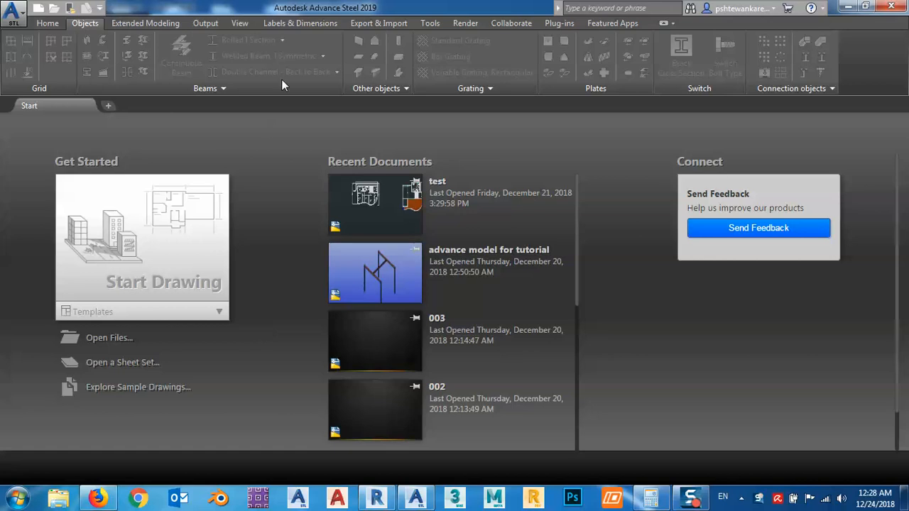
# Start a new drawing and turn on the ViewCube display
pyautogui.click(180, 199)
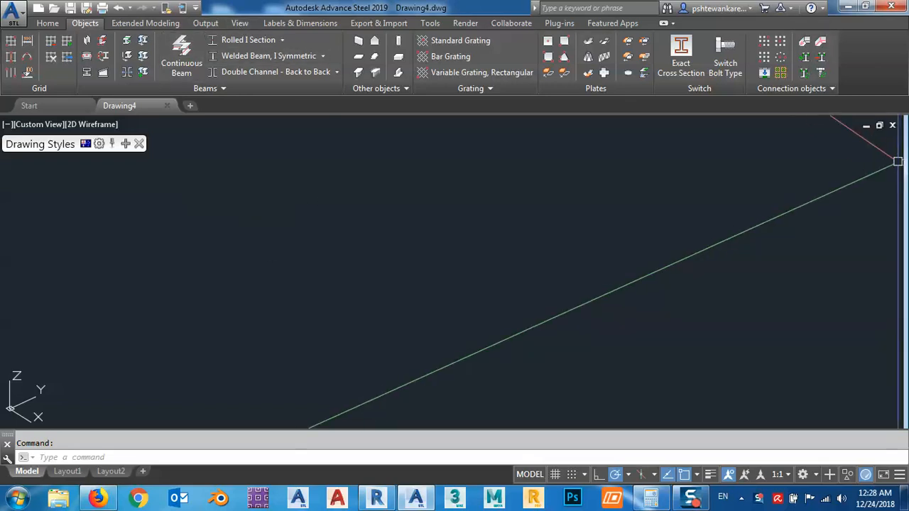
pyautogui.click(239, 23)
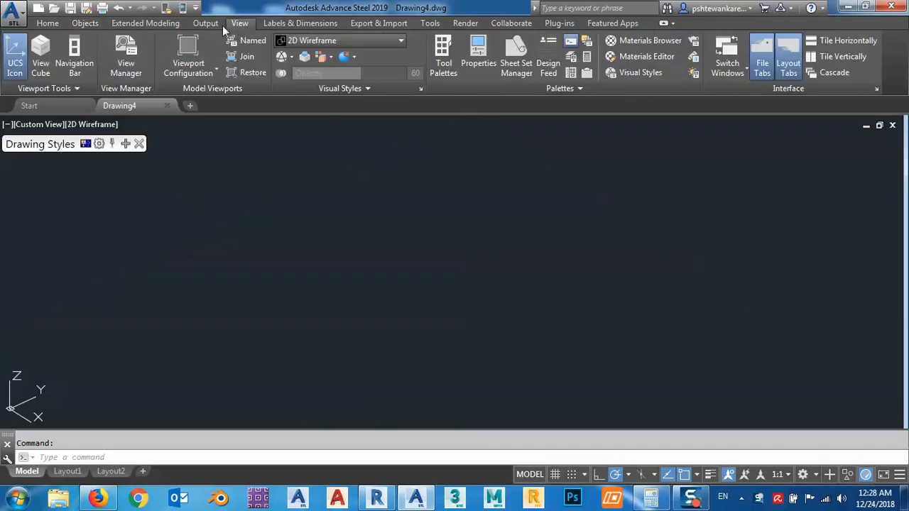
pyautogui.click(39, 61)
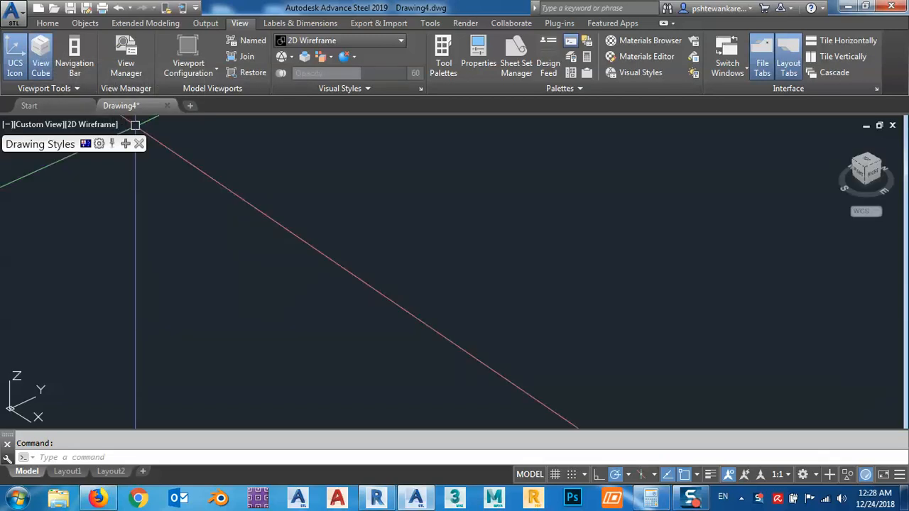
pyautogui.click(57, 23)
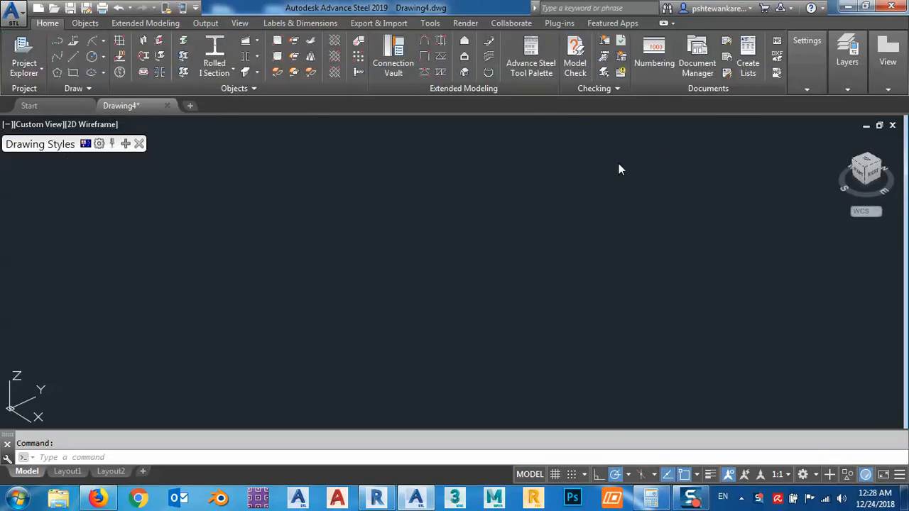
# Set the model view to Top and rotate it so that north points up
pyautogui.click(871, 167)
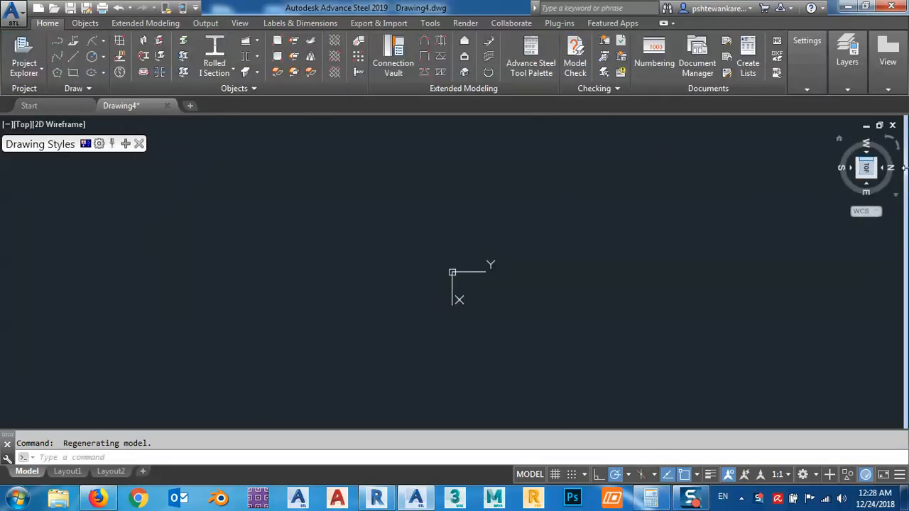
pyautogui.click(887, 139)
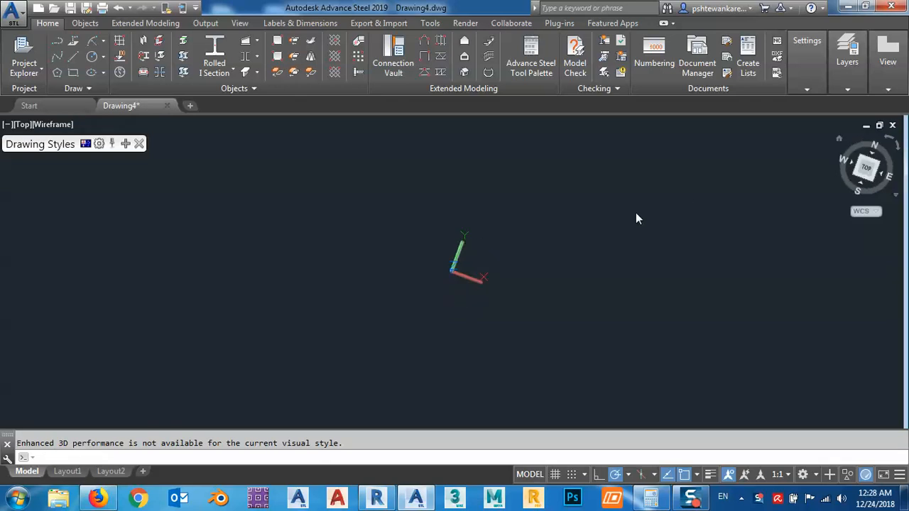
pyautogui.moveTo(653, 209); pyautogui.dragTo(397, 281, button='middle')
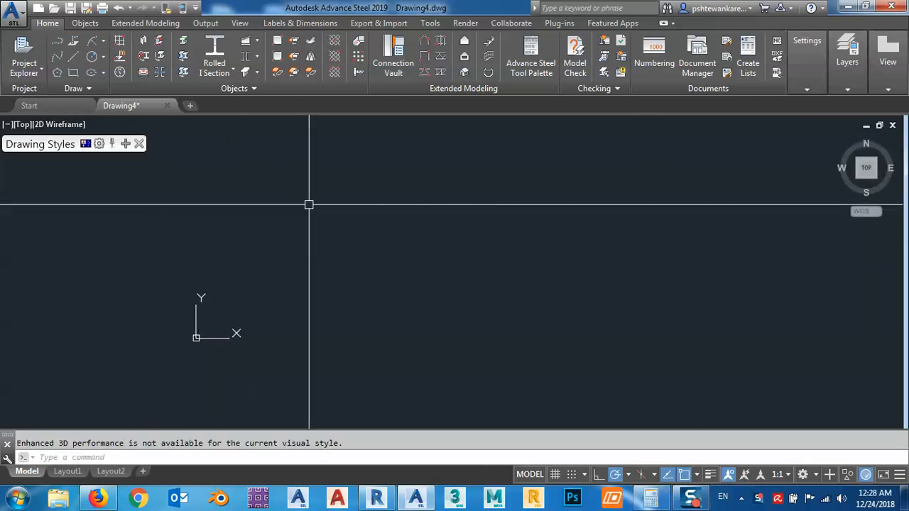
# Draw a circle with a radius of 5000 in the open area above and to the right of the origin
pyautogui.click(90, 62)
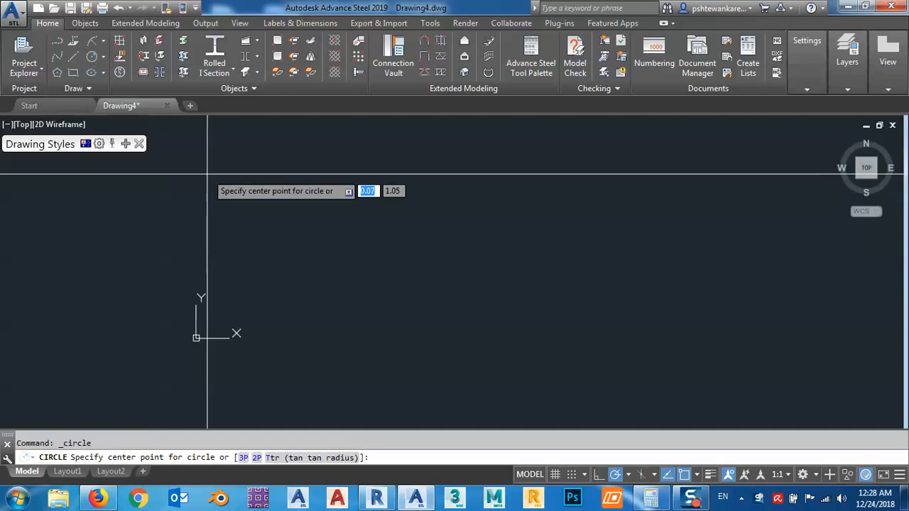
pyautogui.click(586, 199)
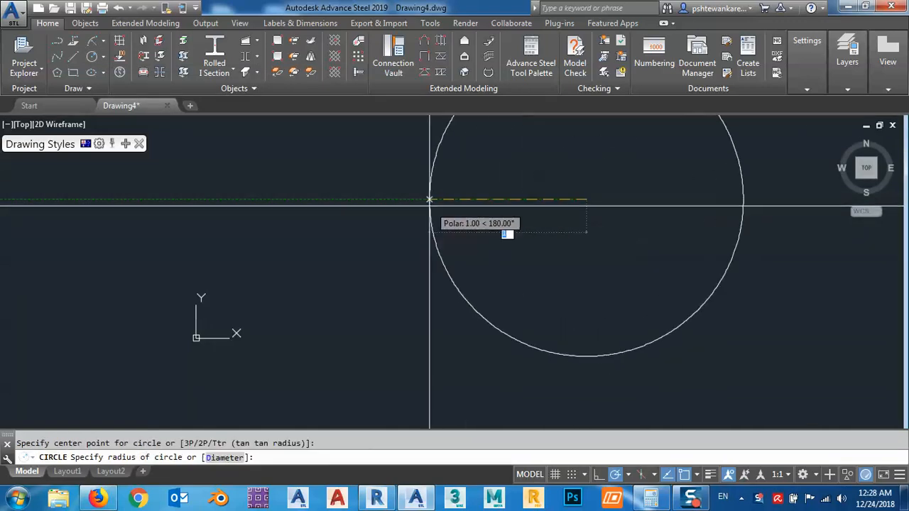
pyautogui.write('500')
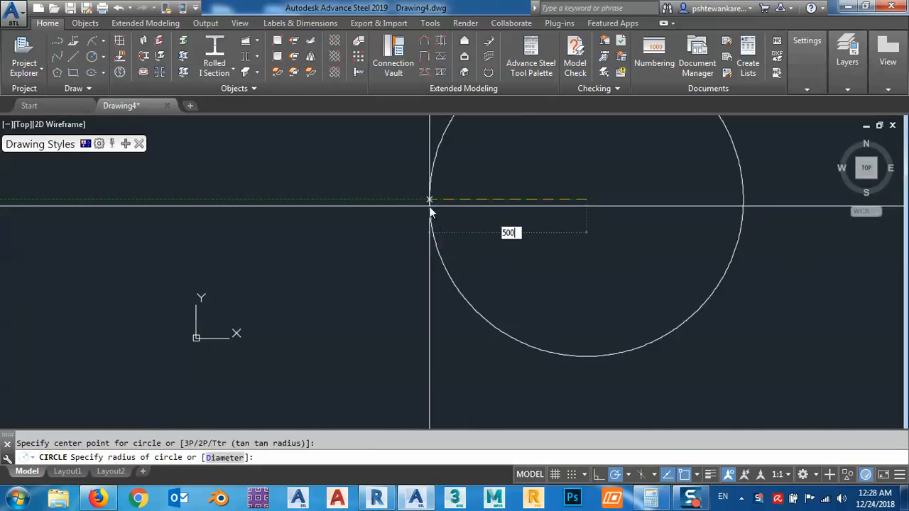
pyautogui.write('0')
pyautogui.press('Return')
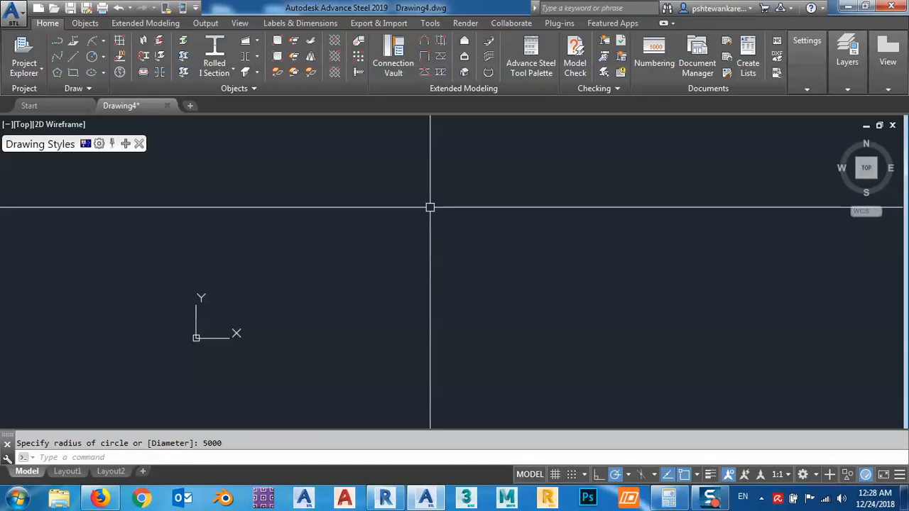
# Move the circle diagonally up and to the right, so that its centre lies at about 5845, 6000
pyautogui.middleClick(430, 207)
pyautogui.middleClick(429, 207)
pyautogui.scroll(-5, 411, 220)
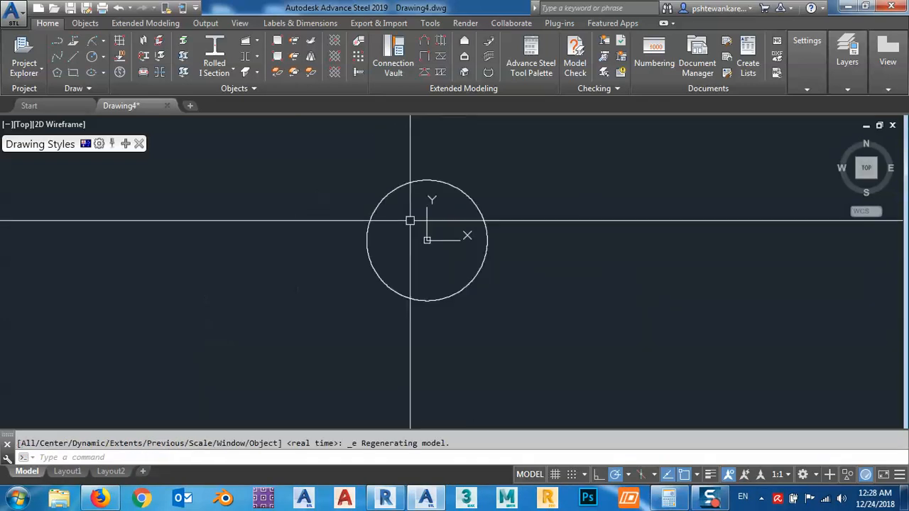
pyautogui.click(482, 185)
pyautogui.click(462, 219)
pyautogui.moveTo(462, 219); pyautogui.dragTo(416, 270, button='middle')
pyautogui.write('m')
pyautogui.press('Return')
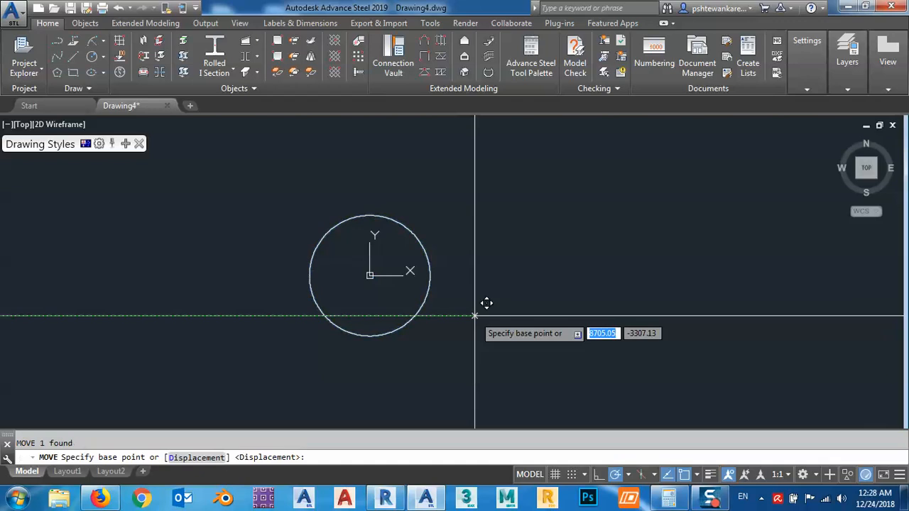
pyautogui.click(476, 314)
pyautogui.click(556, 230)
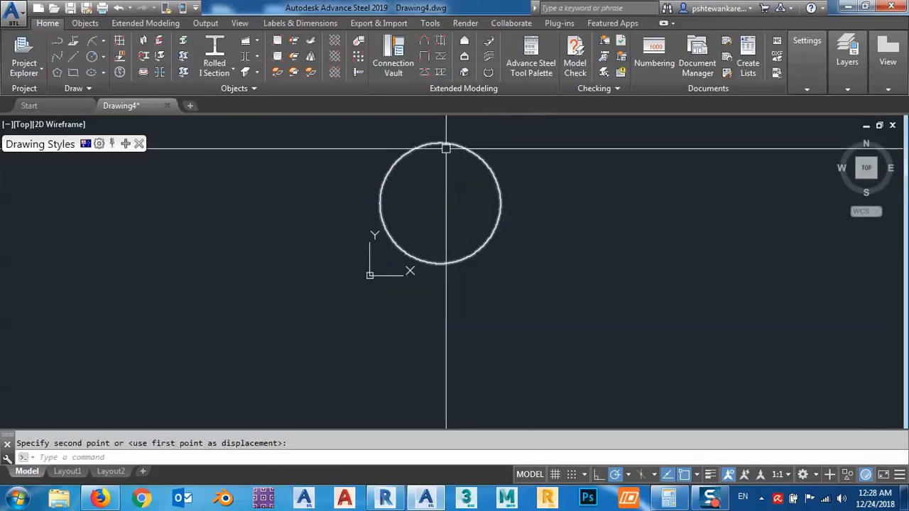
pyautogui.scroll(2, 431, 135)
pyautogui.scroll(2, 438, 150)
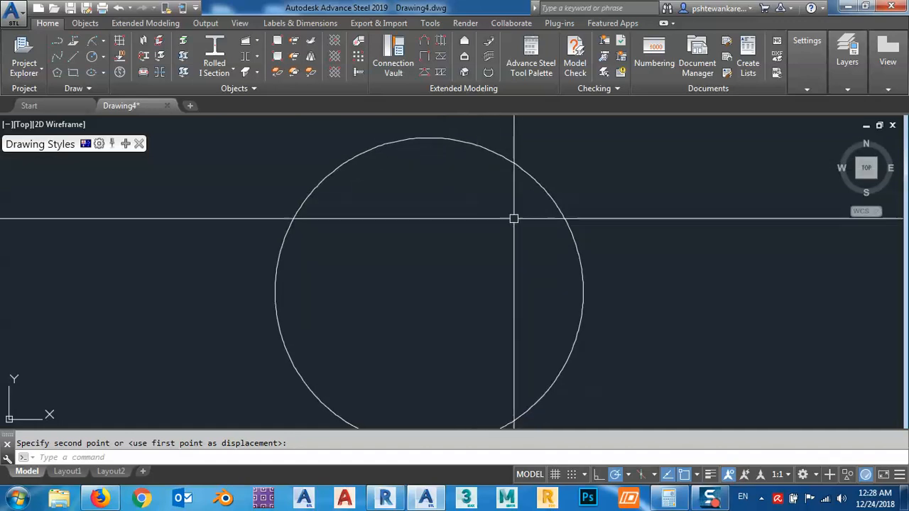
pyautogui.press('Escape')
pyautogui.write('l')
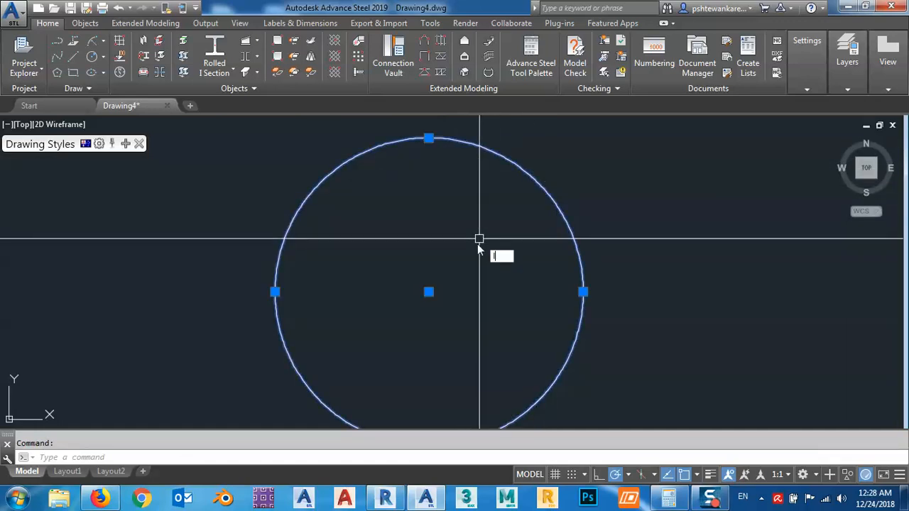
pyautogui.press('Return')
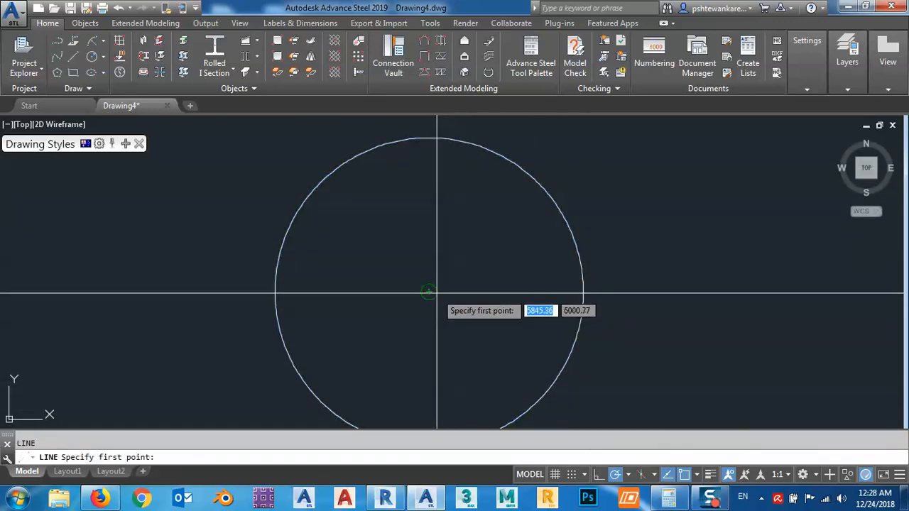
pyautogui.press('Escape')
# Add a center mark to the circle with the CENTERMARK command
pyautogui.moveTo(507, 255); pyautogui.dragTo(475, 231, button='middle')
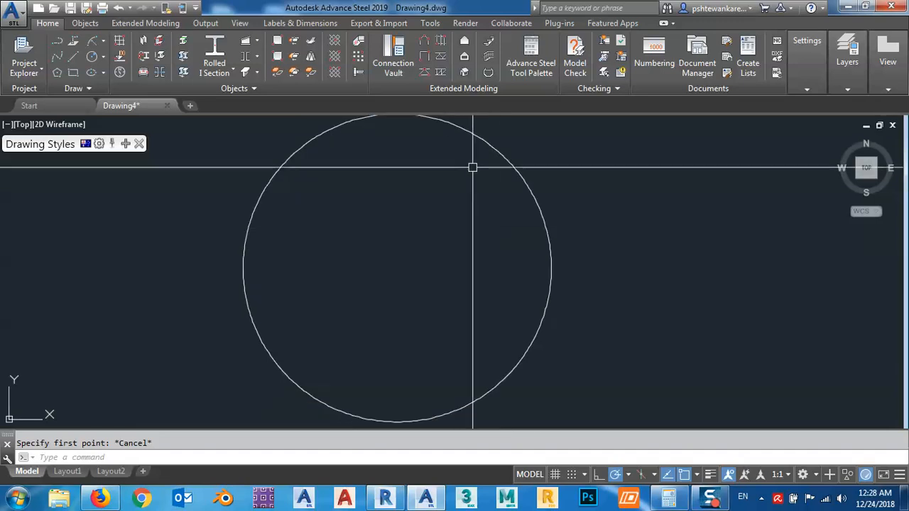
pyautogui.moveTo(447, 284); pyautogui.dragTo(448, 306, button='middle')
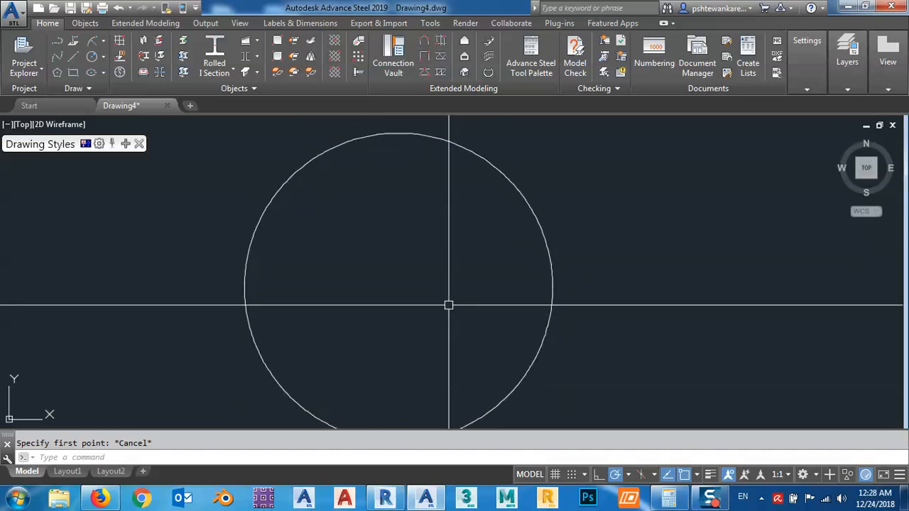
pyautogui.write('nt')
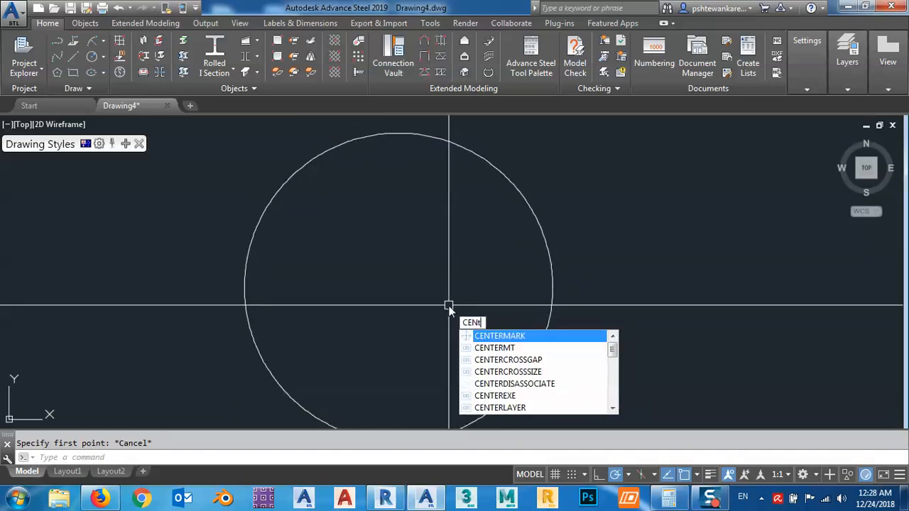
pyautogui.click(487, 336)
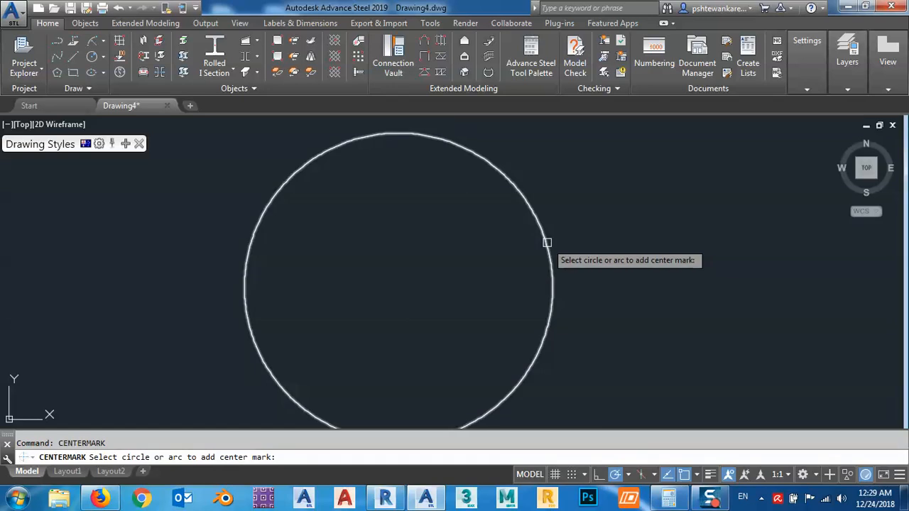
pyautogui.click(546, 241)
pyautogui.press('Escape')
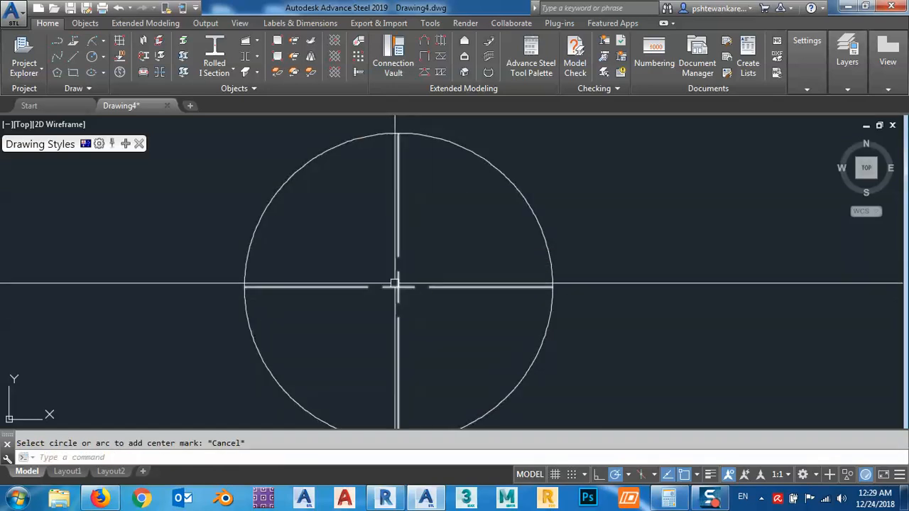
# Draw a horizontal line from the circle's centre to the right, ending beyond the circumference
pyautogui.moveTo(398, 297); pyautogui.dragTo(412, 306, button='middle')
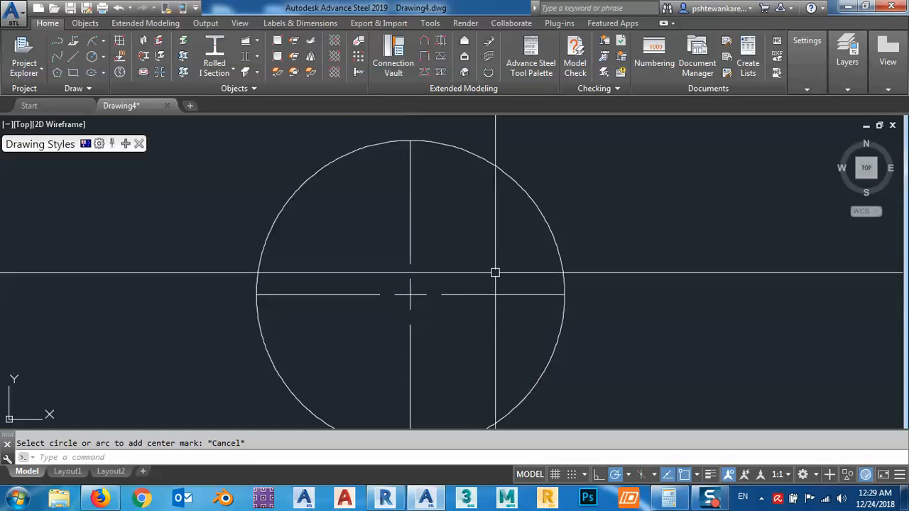
pyautogui.write('l')
pyautogui.press('Return')
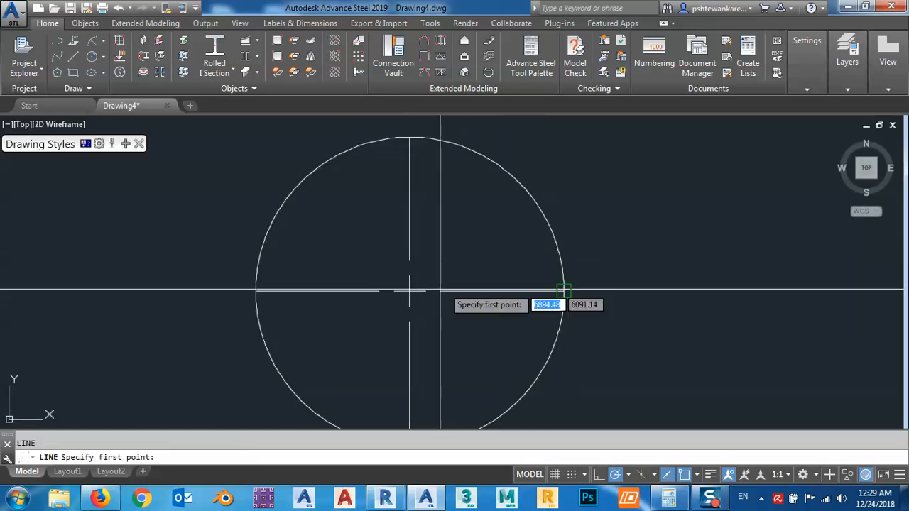
pyautogui.click(410, 294)
pyautogui.click(661, 291)
pyautogui.press('Escape')
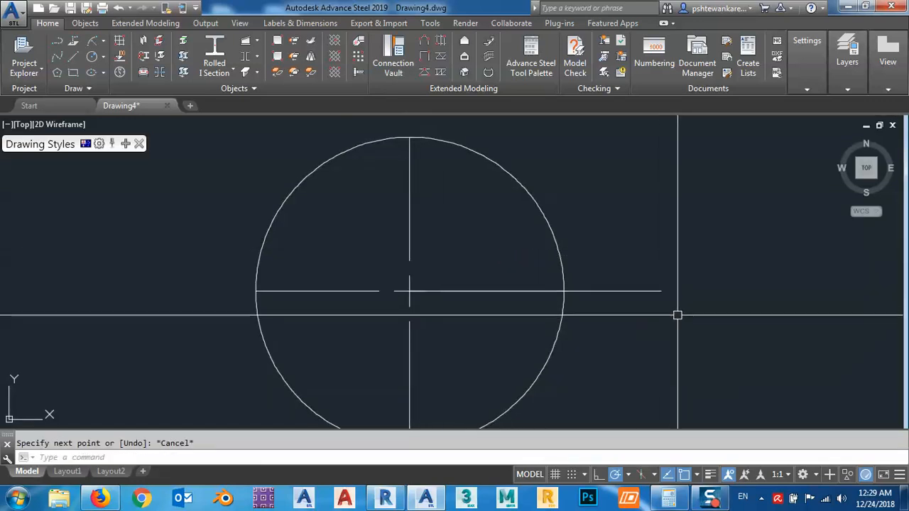
# Rotate a copy of the horizontal line by 0.05 degrees about the circle's centre
pyautogui.click(649, 291)
pyautogui.write('r')
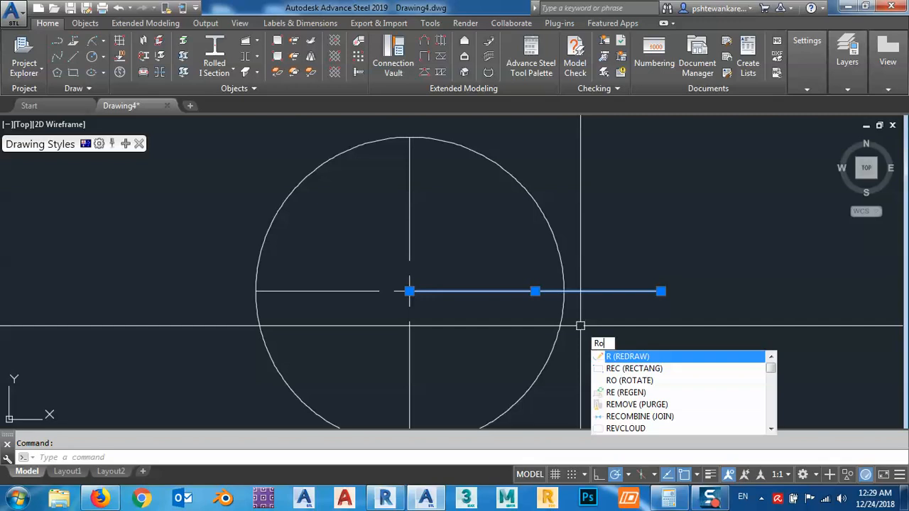
pyautogui.write('o')
pyautogui.press('Return')
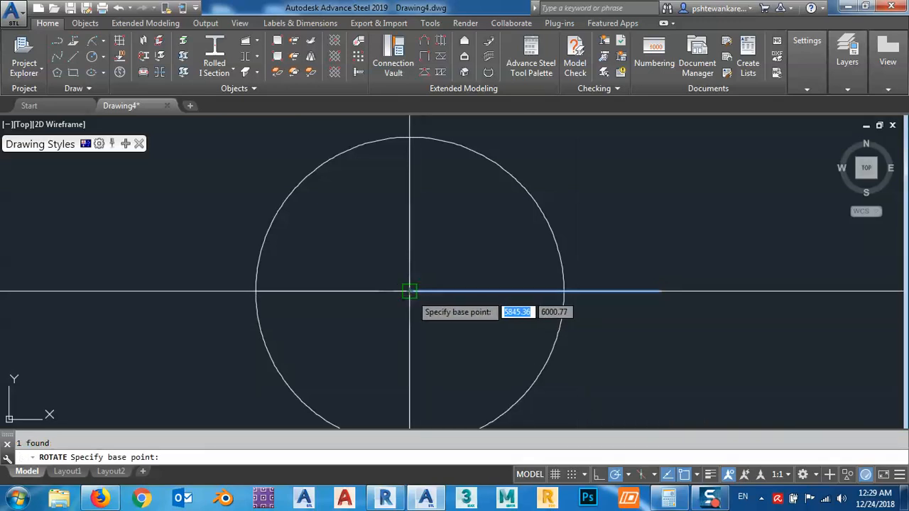
pyautogui.click(409, 291)
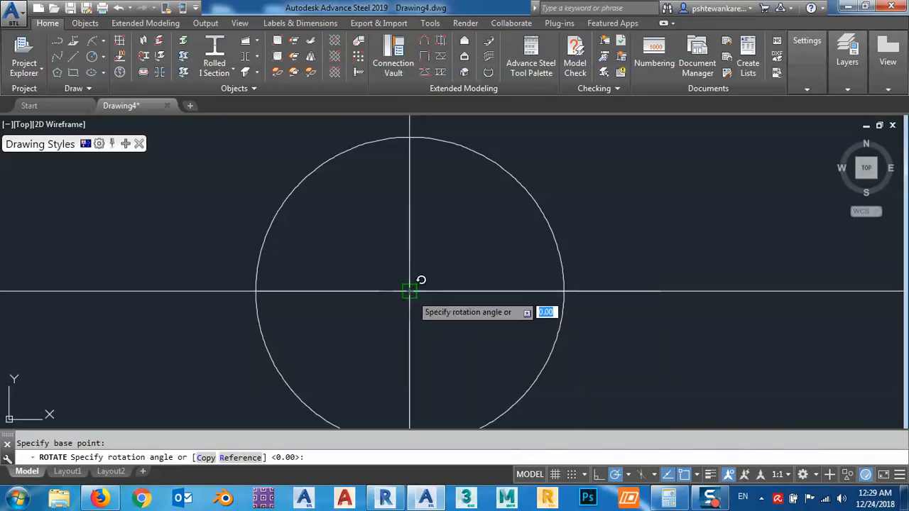
pyautogui.click(205, 458)
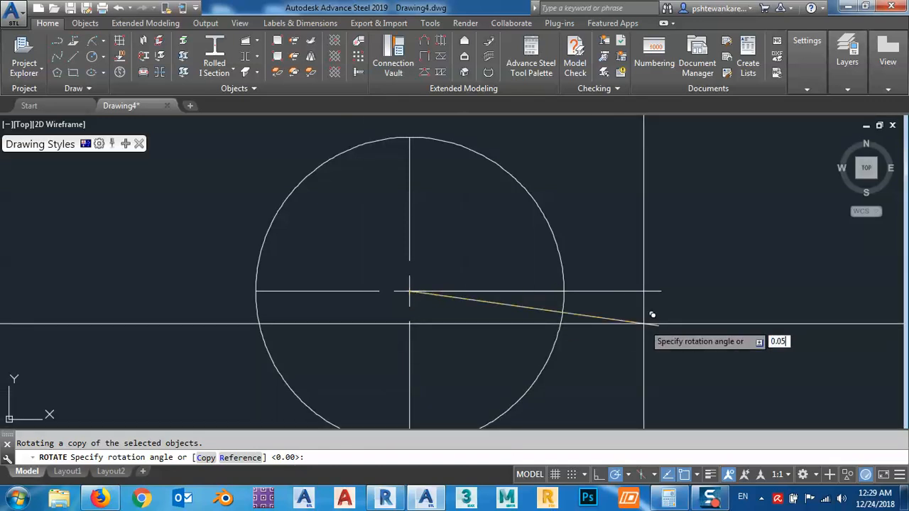
pyautogui.press('Return')
# Examine the gap between the original line and its rotated copy where they cross the circle
pyautogui.scroll(5, 641, 320)
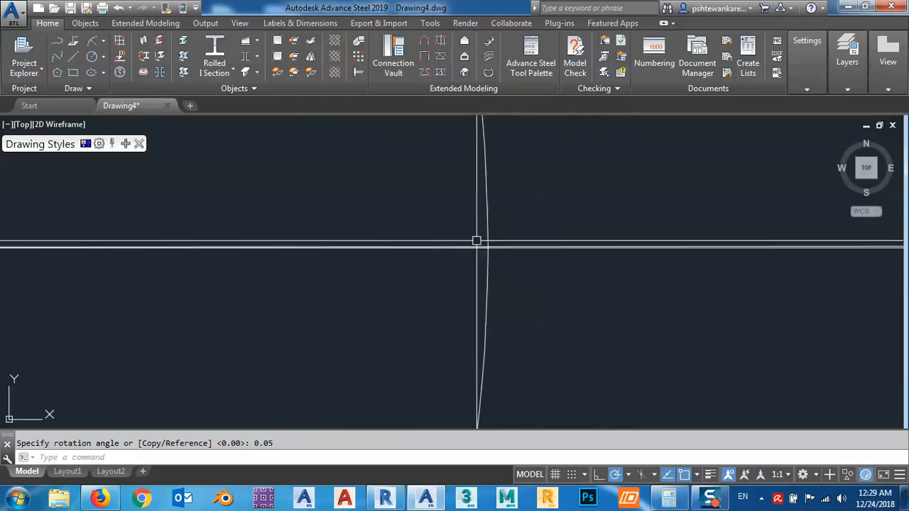
pyautogui.scroll(4, 477, 241)
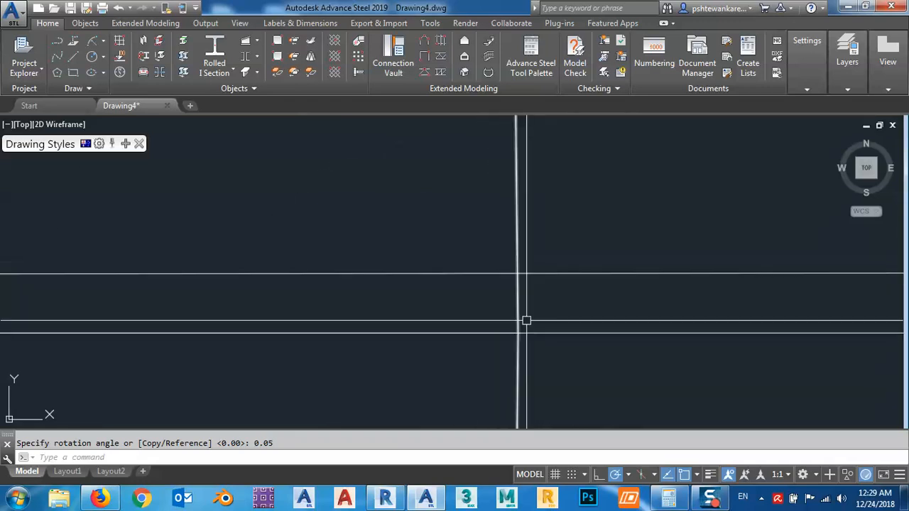
pyautogui.scroll(5, 526, 321)
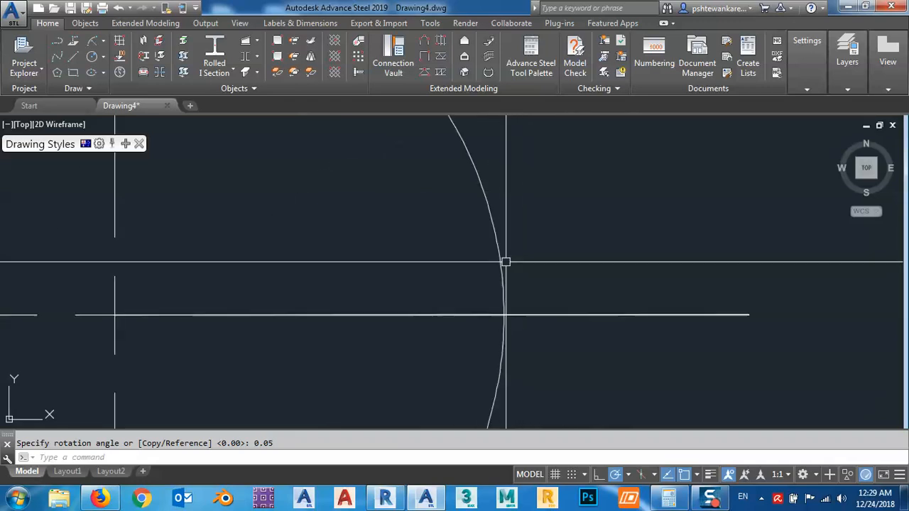
pyautogui.scroll(-10, 504, 262)
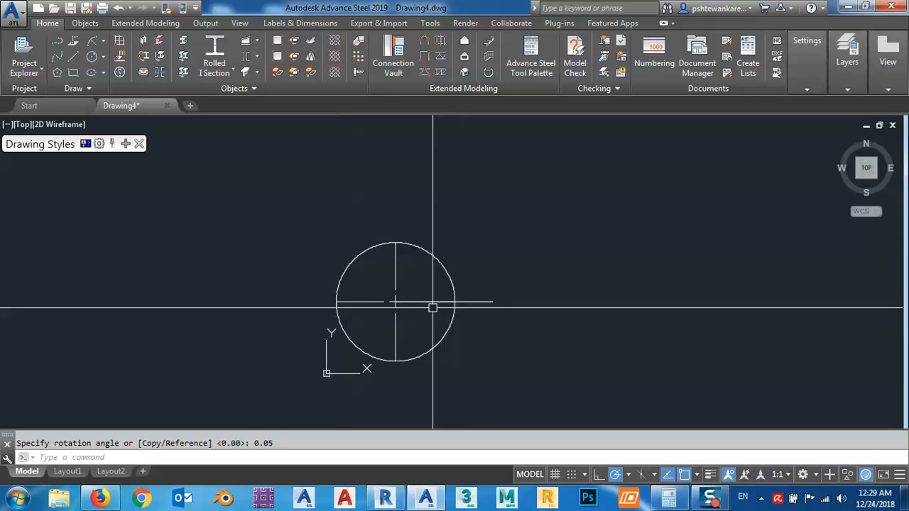
pyautogui.scroll(8, 432, 307)
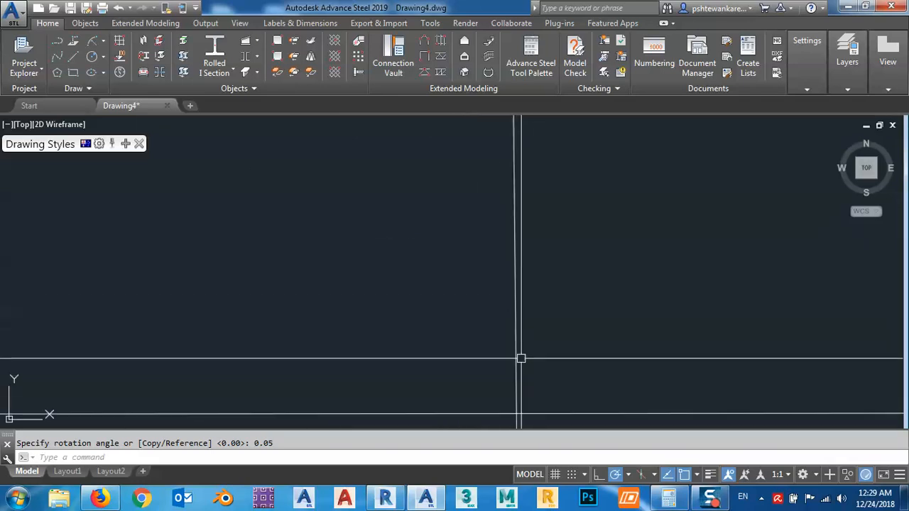
pyautogui.moveTo(526, 397); pyautogui.dragTo(501, 263, button='middle')
pyautogui.scroll(4, 486, 294)
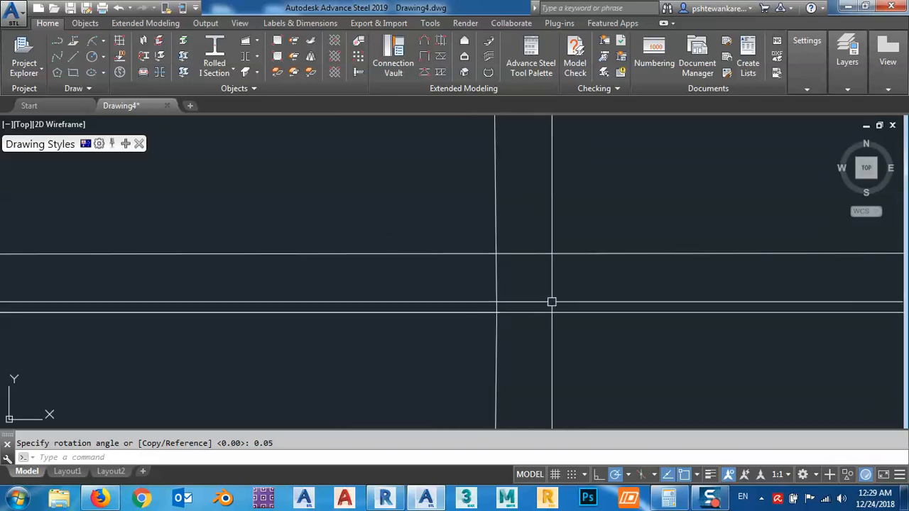
# Trim away the short piece of the circle between the two radial lines
pyautogui.write('tr')
pyautogui.press('Return')
pyautogui.press('Return')
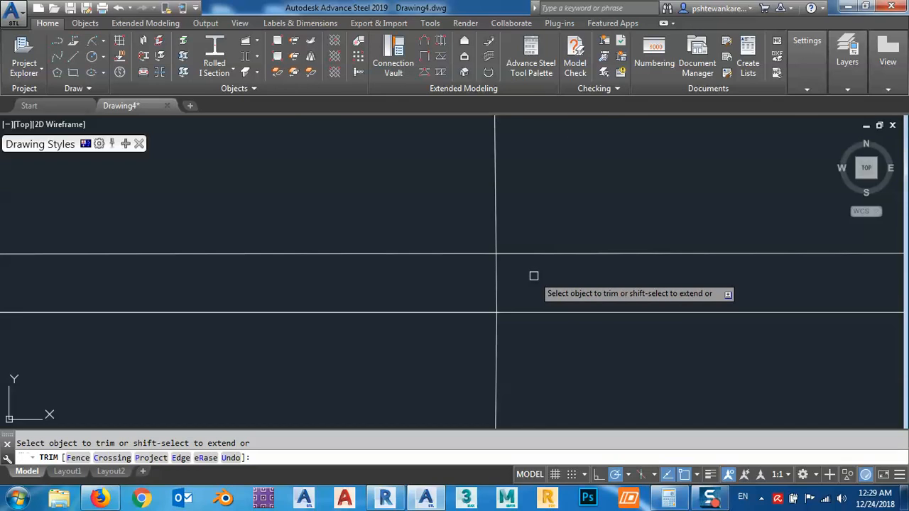
pyautogui.click(496, 283)
pyautogui.press('Escape')
# Erase both radial lines, leaving the opened circle with its center mark
pyautogui.click(604, 371)
pyautogui.click(565, 188)
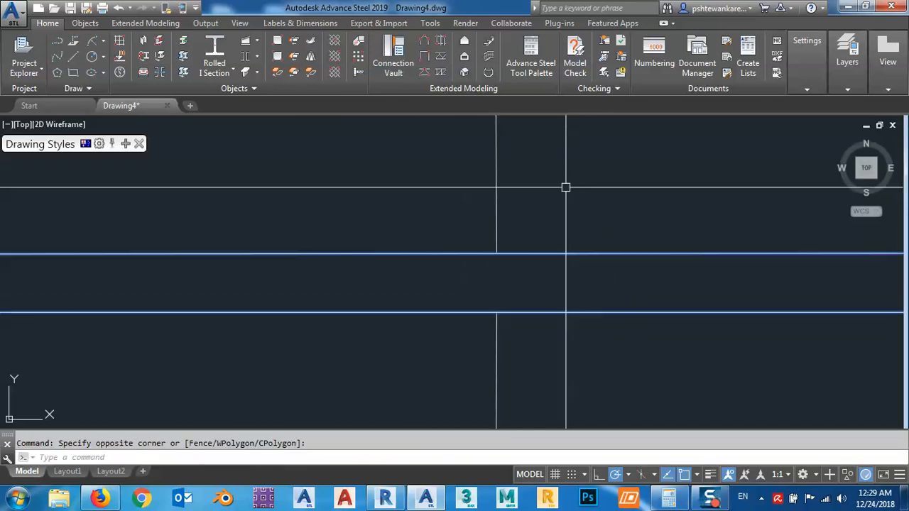
pyautogui.press('Delete')
pyautogui.scroll(3, 514, 229)
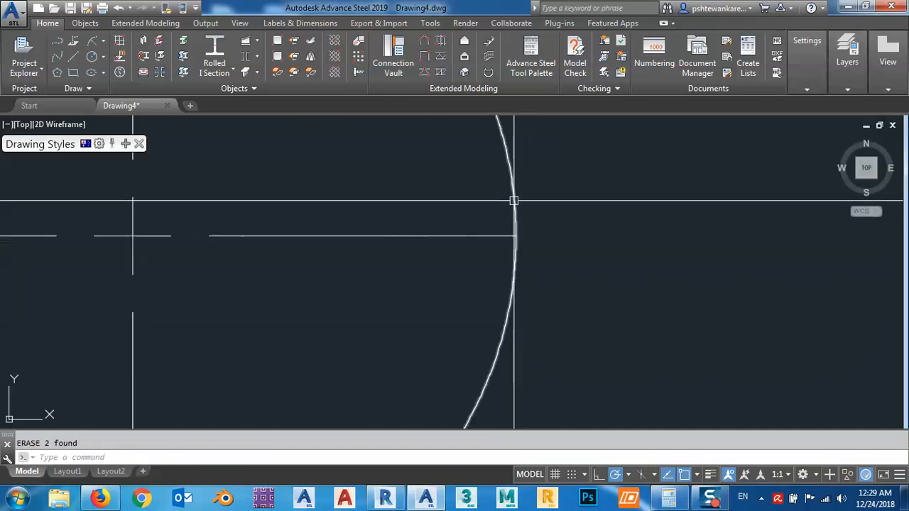
# Copy the opened circle 2000 straight up along the Z axis in the southeast isometric view
pyautogui.click(513, 201)
pyautogui.scroll(-5, 412, 248)
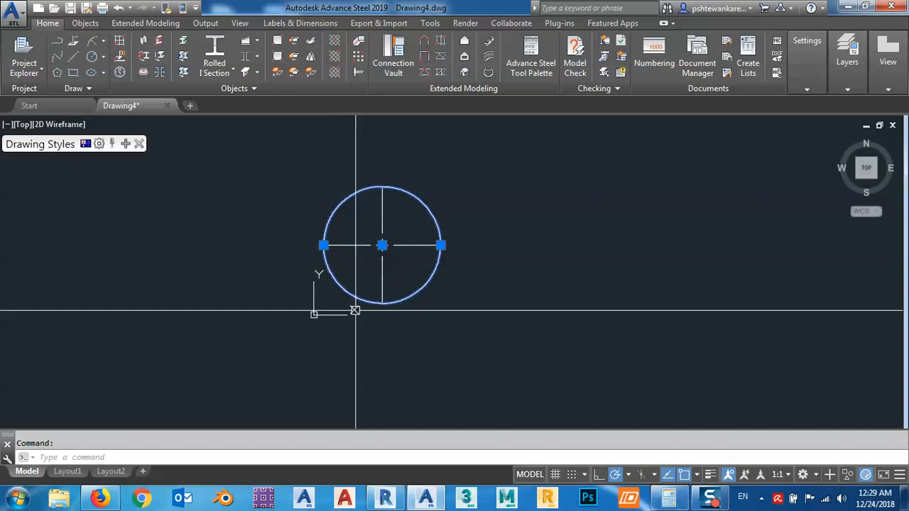
pyautogui.click(878, 185)
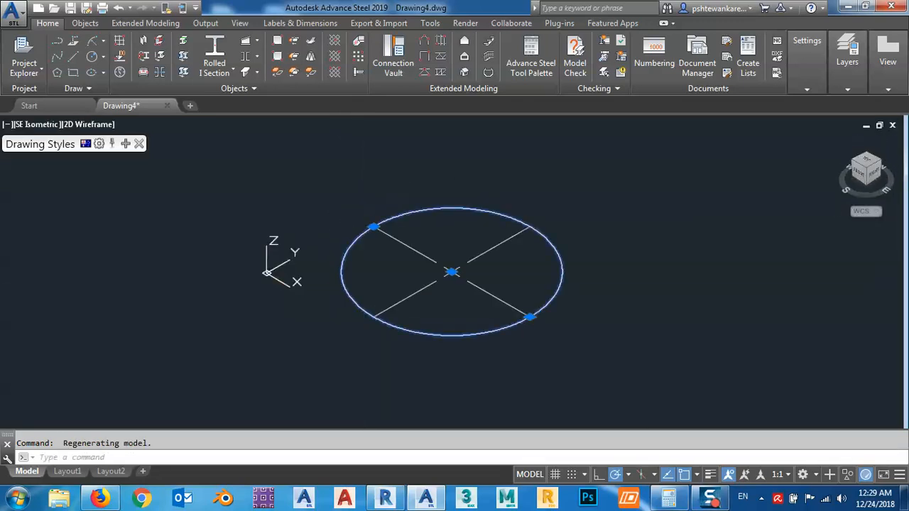
pyautogui.write('co')
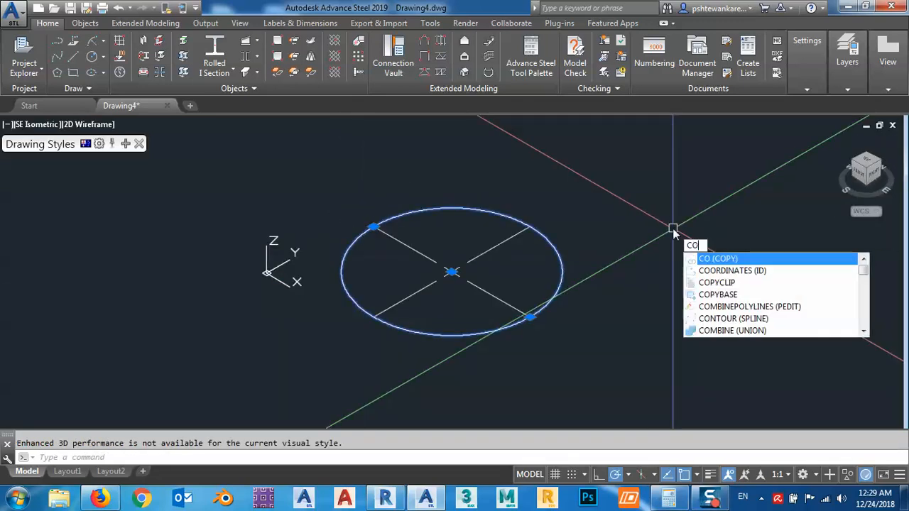
pyautogui.press('Return')
pyautogui.click(615, 330)
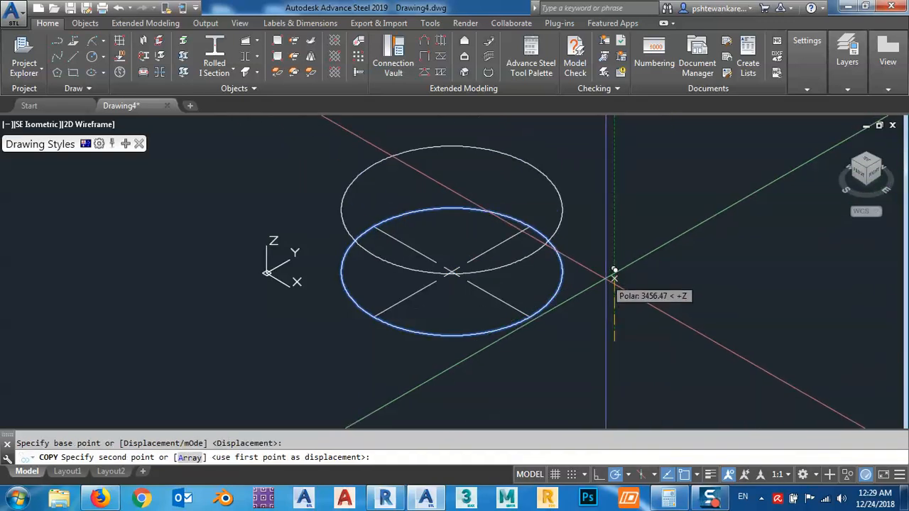
pyautogui.write('200')
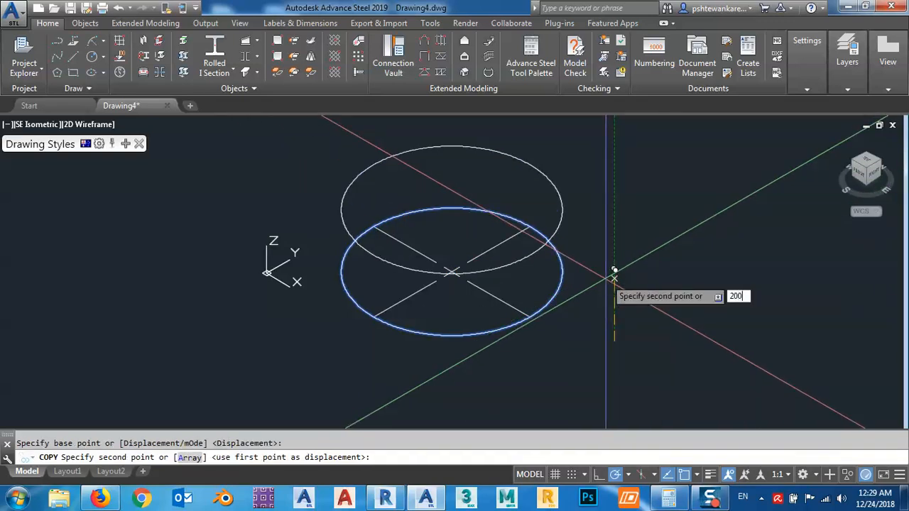
pyautogui.write('0')
pyautogui.press('Return')
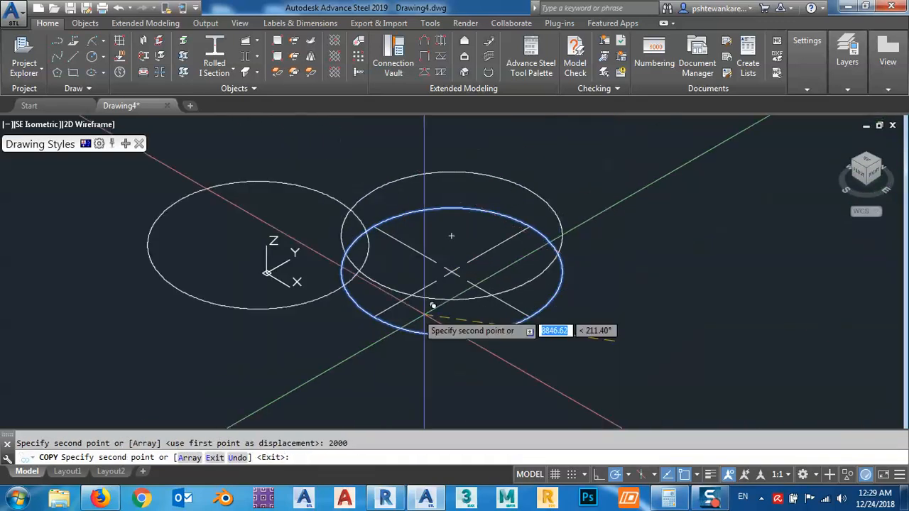
pyautogui.press('Escape')
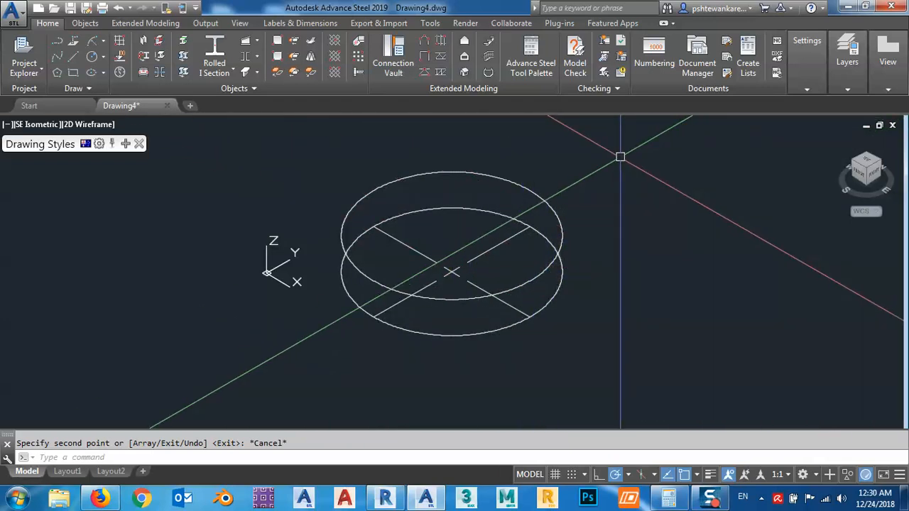
# Create a twisted folded plate between the two arcs with 32 division points, thickness 20, justification 0.5 and radius factor 1.5
pyautogui.click(91, 24)
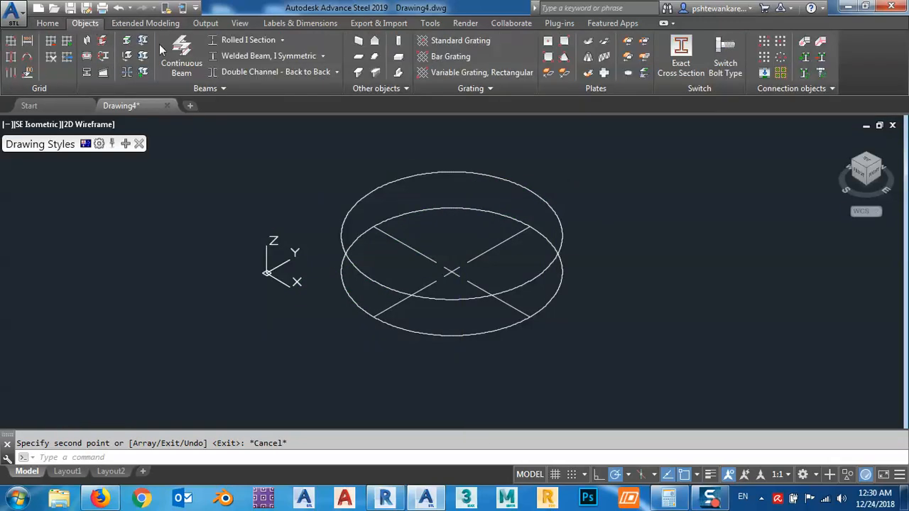
pyautogui.click(604, 57)
pyautogui.click(539, 279)
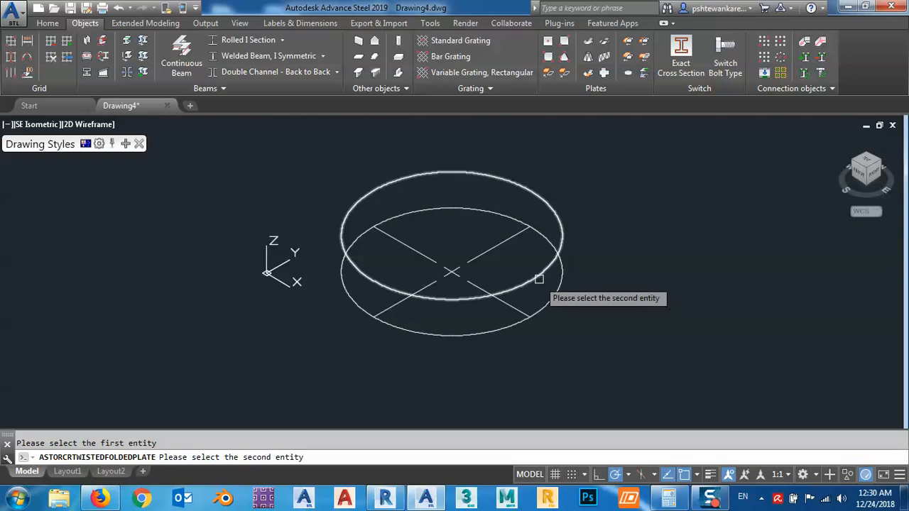
pyautogui.click(539, 279)
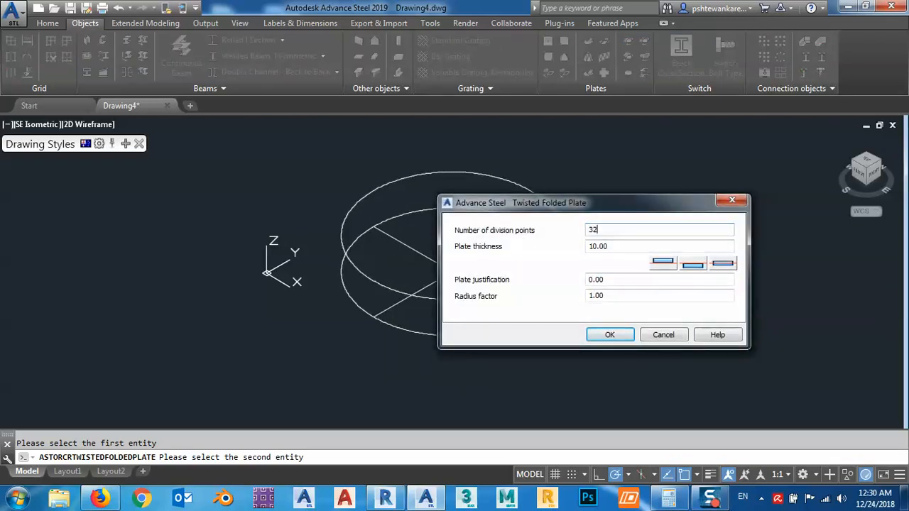
pyautogui.write('32')
pyautogui.press('Tab')
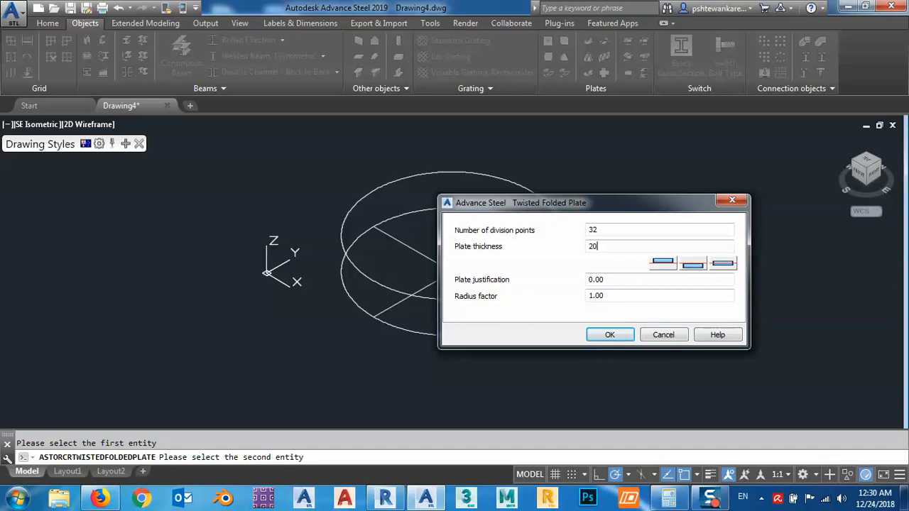
pyautogui.click(625, 295)
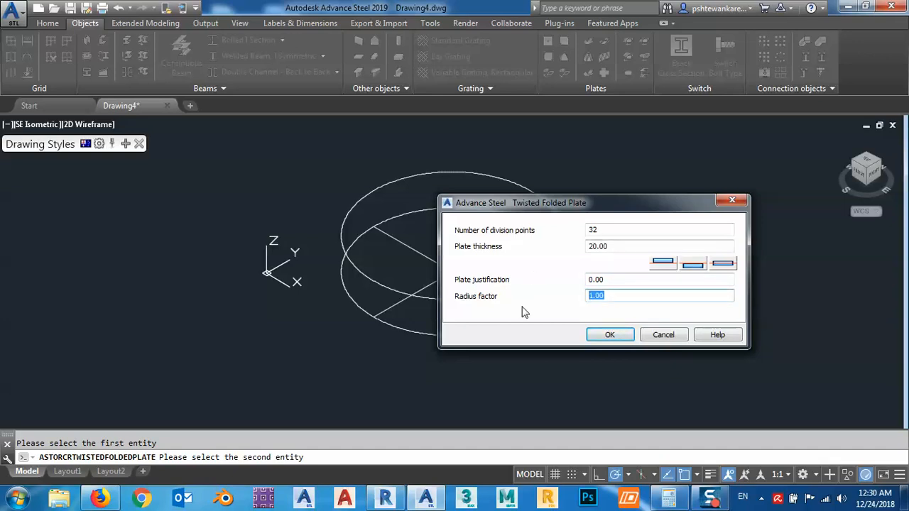
pyautogui.click(603, 282)
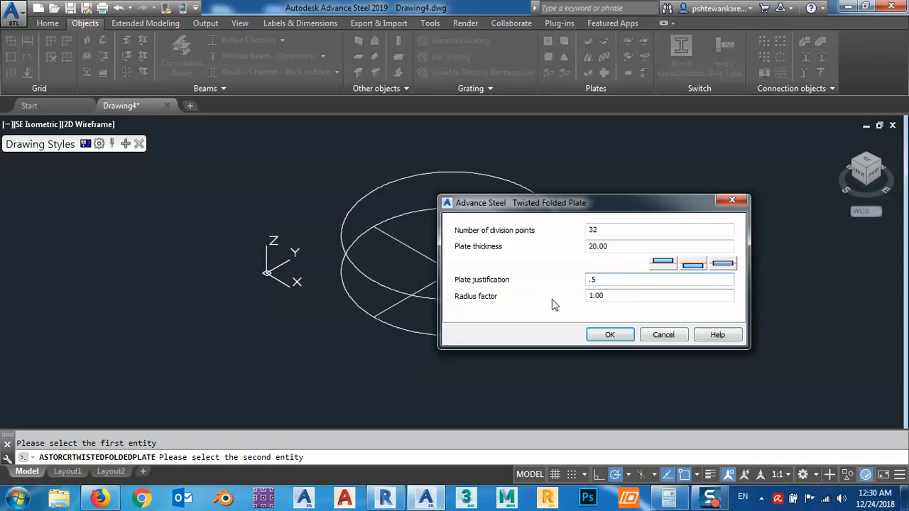
pyautogui.click(607, 297)
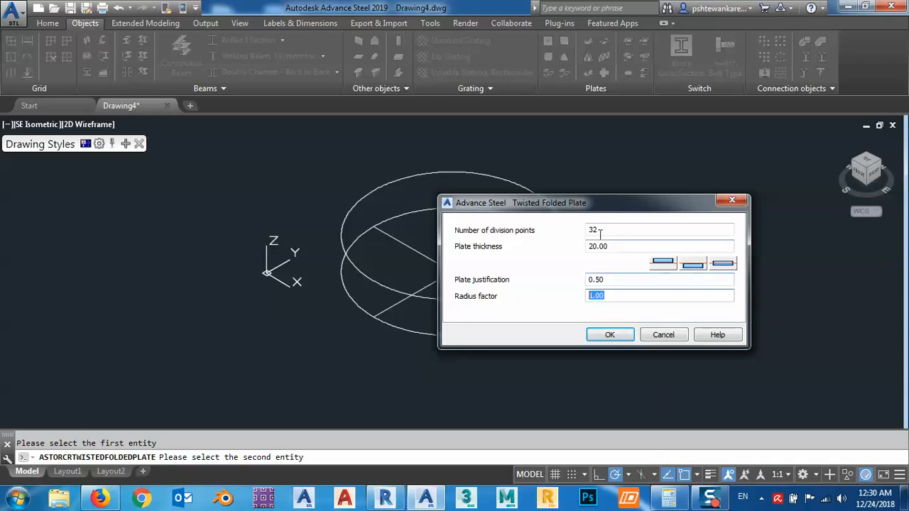
pyautogui.moveTo(580, 204); pyautogui.dragTo(705, 181)
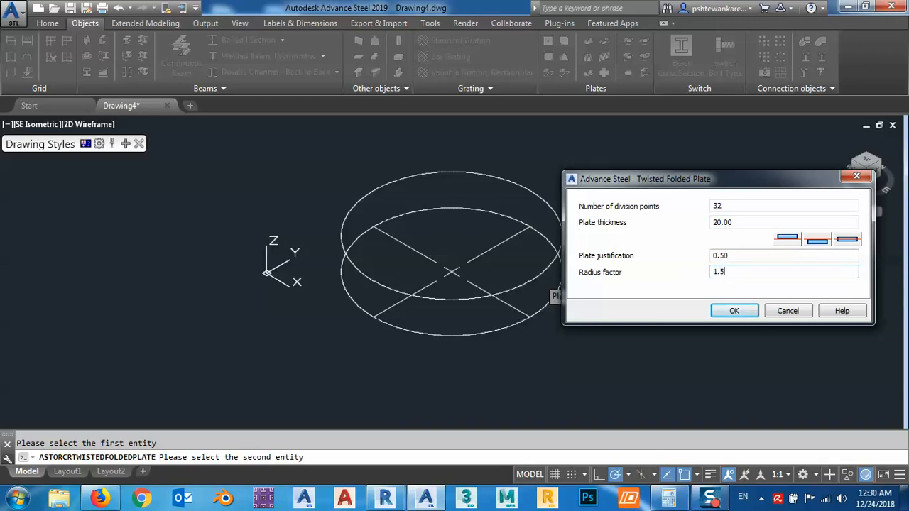
pyautogui.click(735, 311)
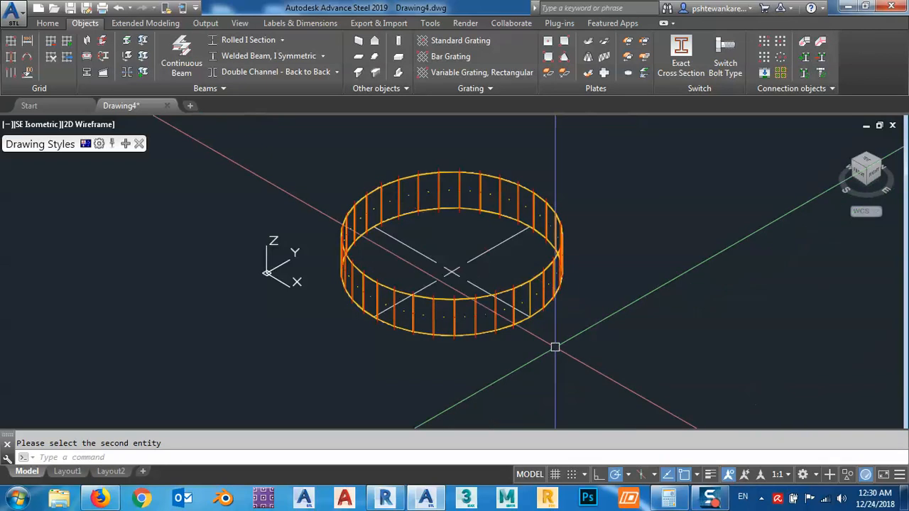
# Inspect the angle, justification and radius settings of one fold line on the folded plate
pyautogui.scroll(10, 489, 283)
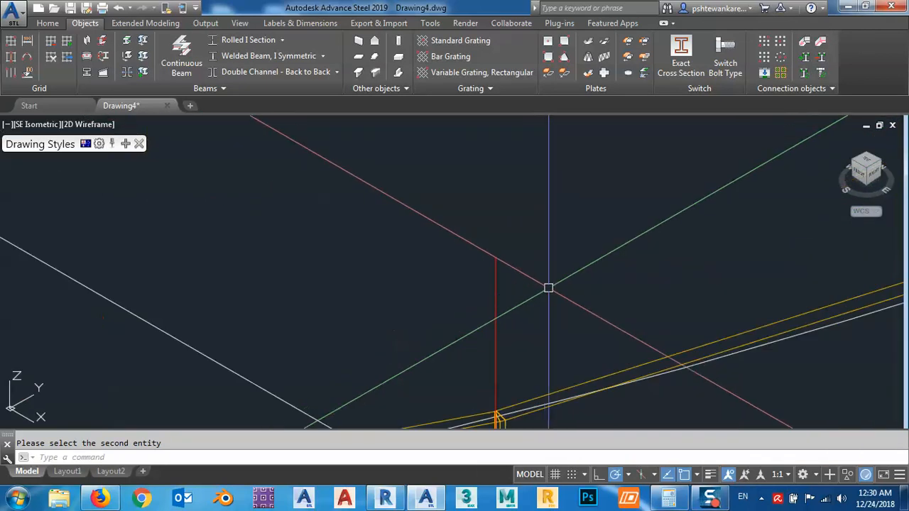
pyautogui.moveTo(549, 274); pyautogui.dragTo(551, 252, button='middle')
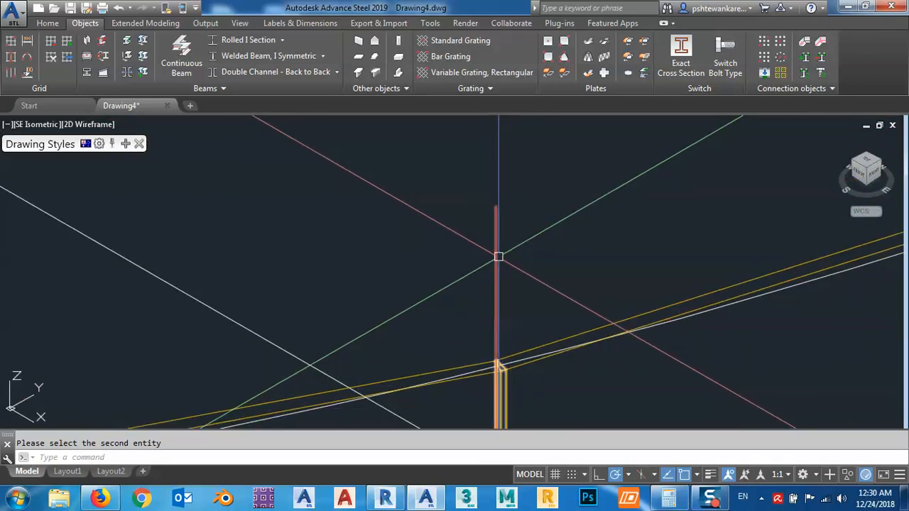
pyautogui.doubleClick(498, 256)
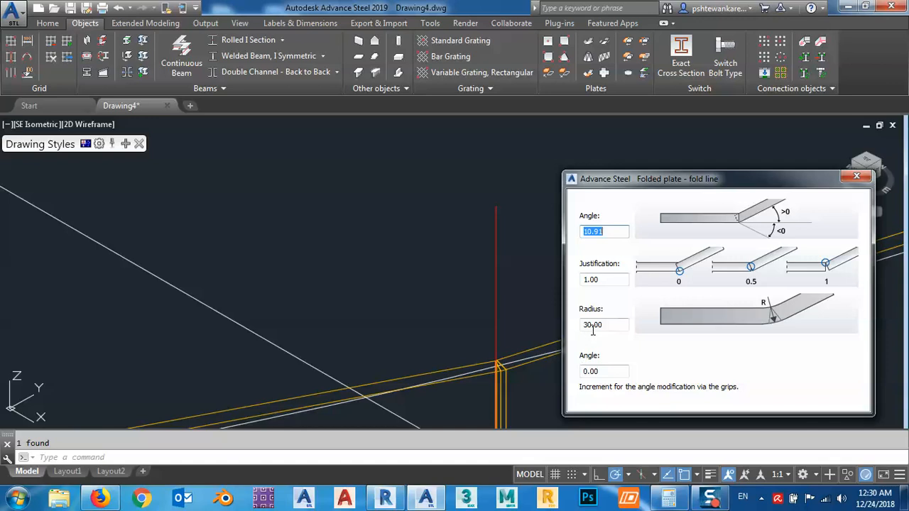
pyautogui.click(612, 327)
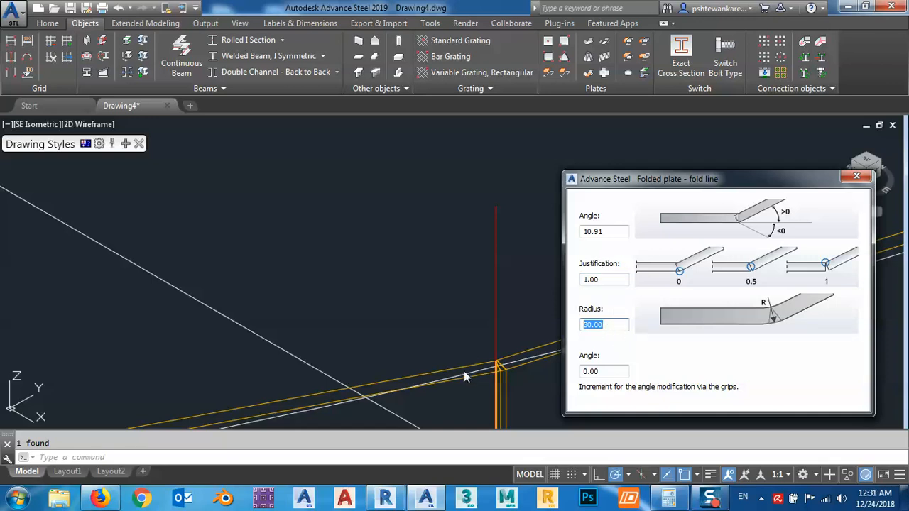
pyautogui.click(842, 181)
pyautogui.scroll(-10, 513, 301)
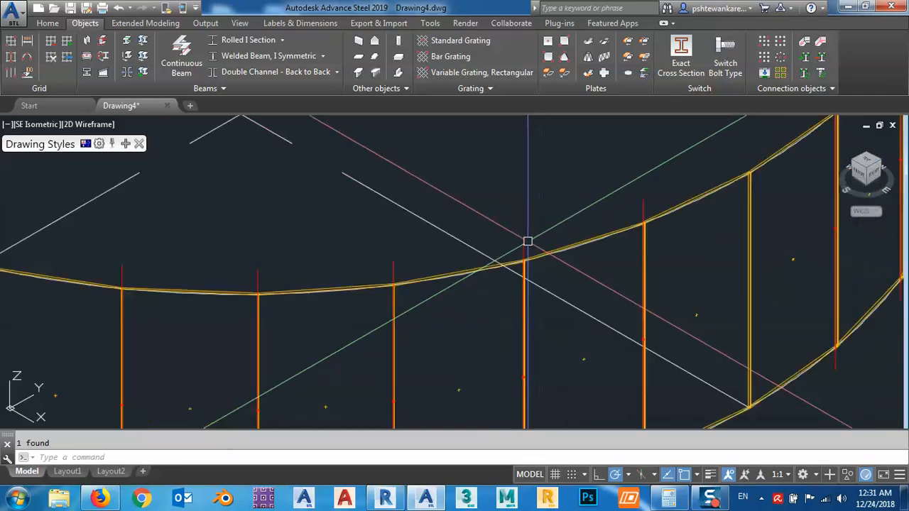
# Check the upper arc's geometry properties, including its arc length, from the top view
pyautogui.click(868, 164)
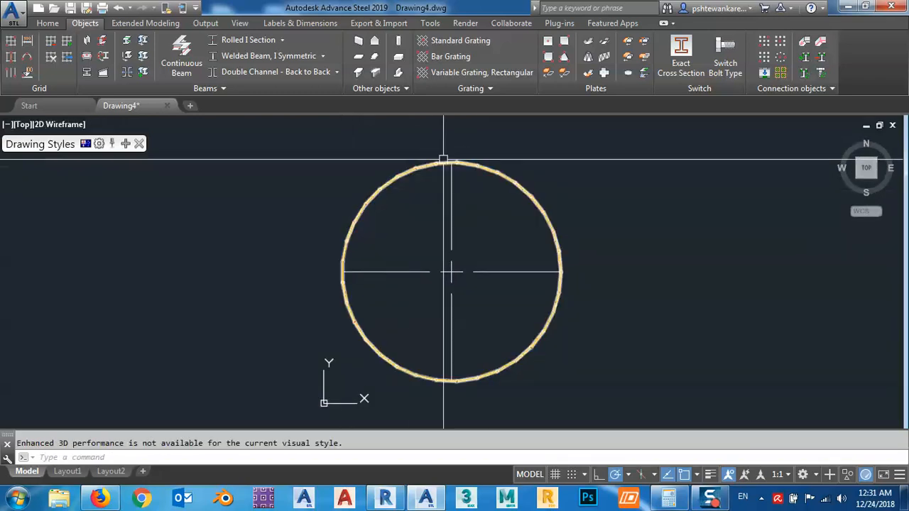
pyautogui.scroll(8, 375, 187)
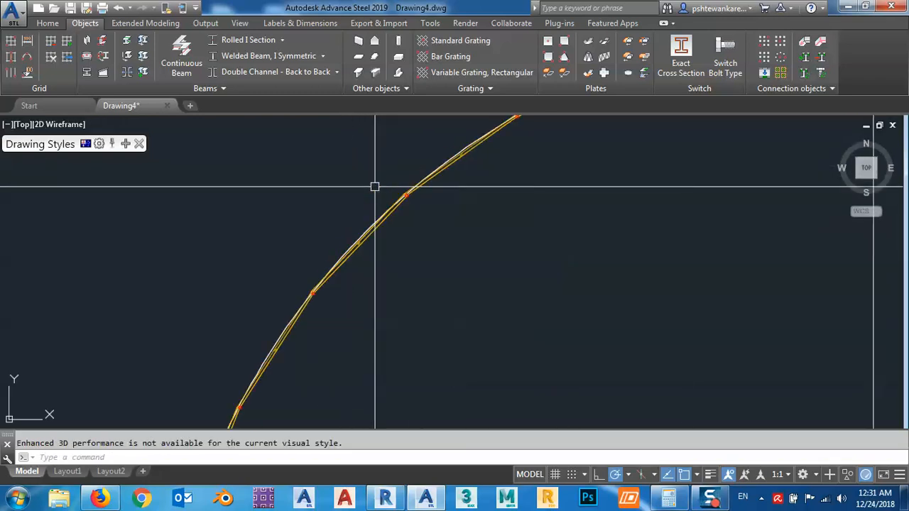
pyautogui.scroll(6, 375, 187)
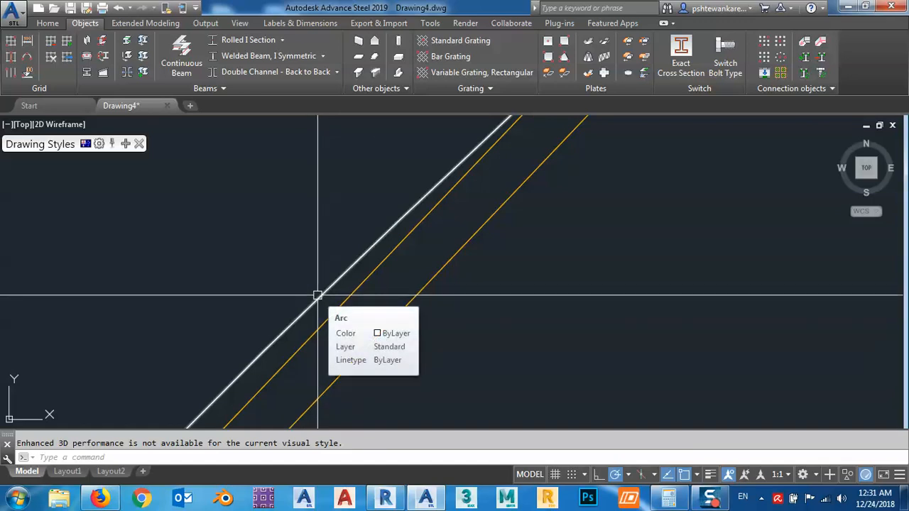
pyautogui.click(317, 294)
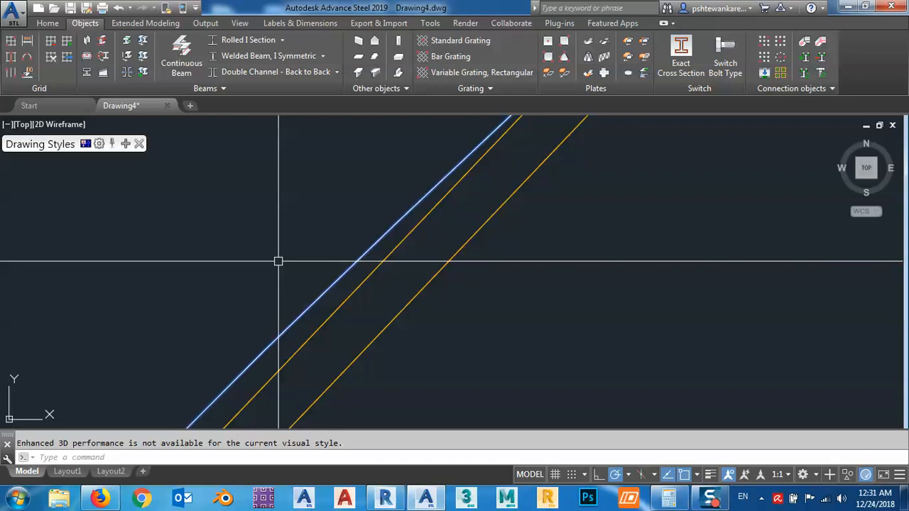
pyautogui.write('pr')
pyautogui.press('Return')
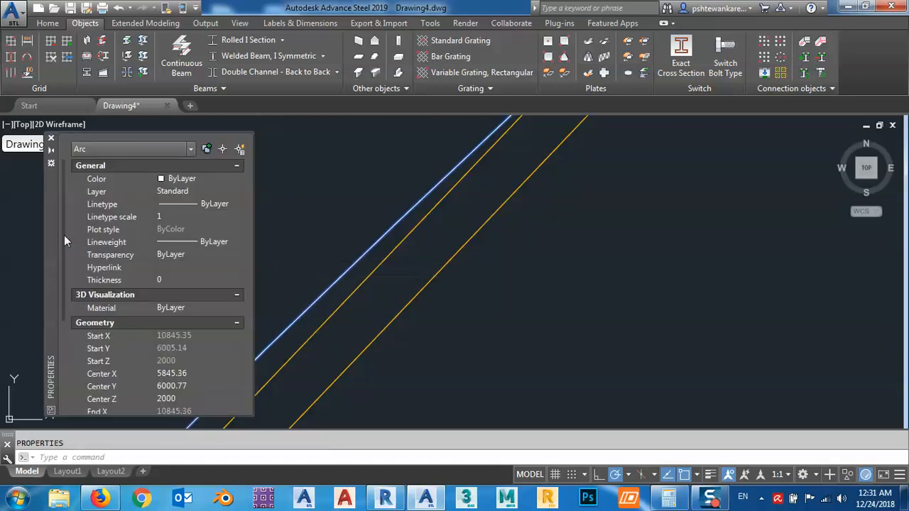
pyautogui.moveTo(64, 235); pyautogui.dragTo(71, 343)
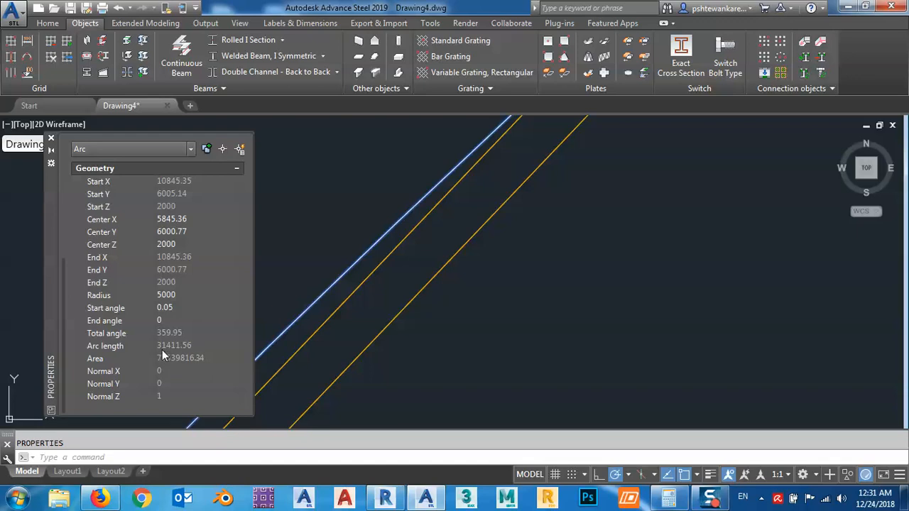
# Divide the arc length 31411 by 6000 in Calculator, and close Calculator
pyautogui.click(675, 501)
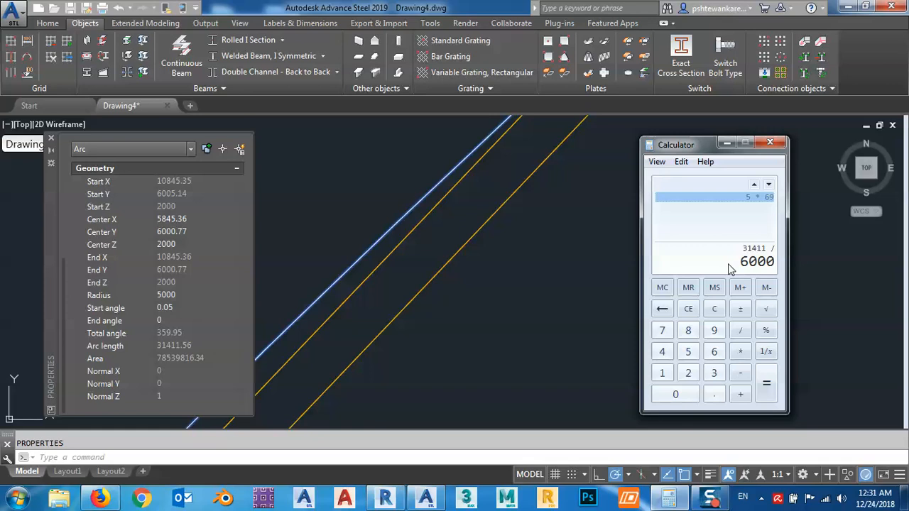
pyautogui.press('Return')
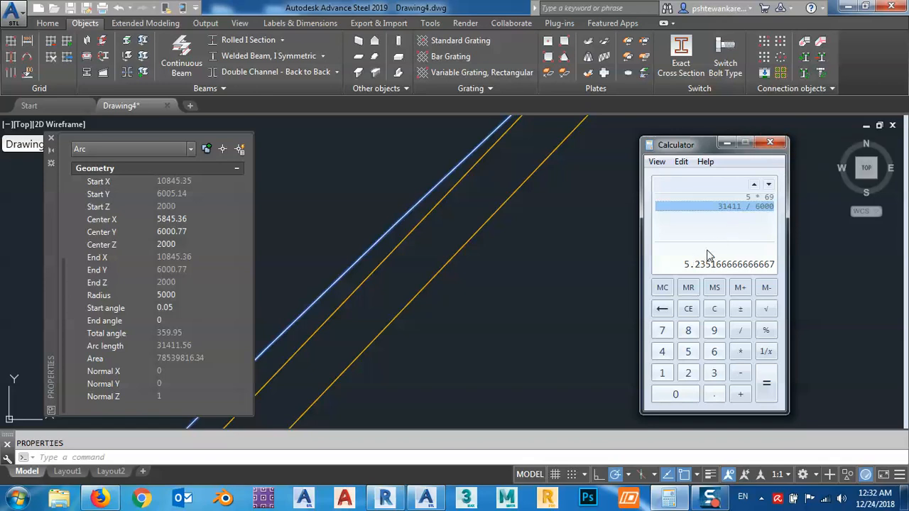
pyautogui.click(767, 145)
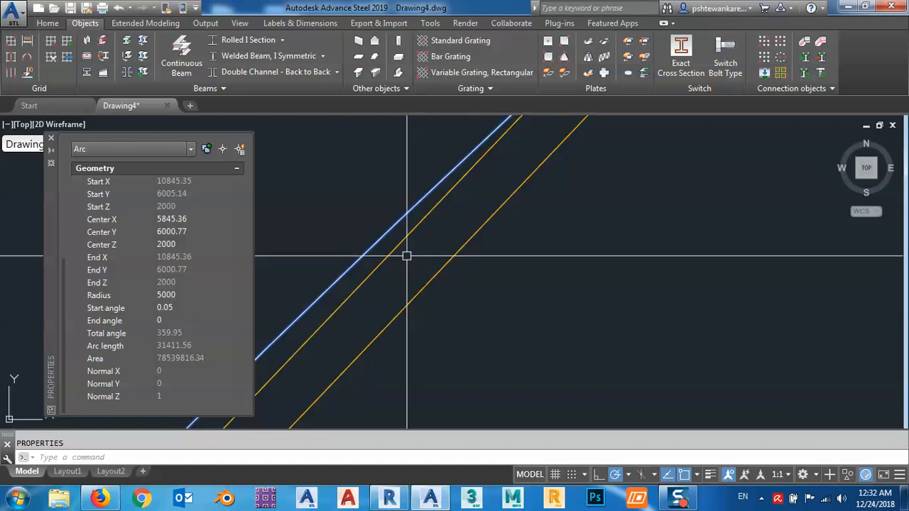
# Compare the arc's curve with the folded plate's straight segments, and close the arc's properties
pyautogui.scroll(-12, 390, 244)
pyautogui.scroll(7, 374, 256)
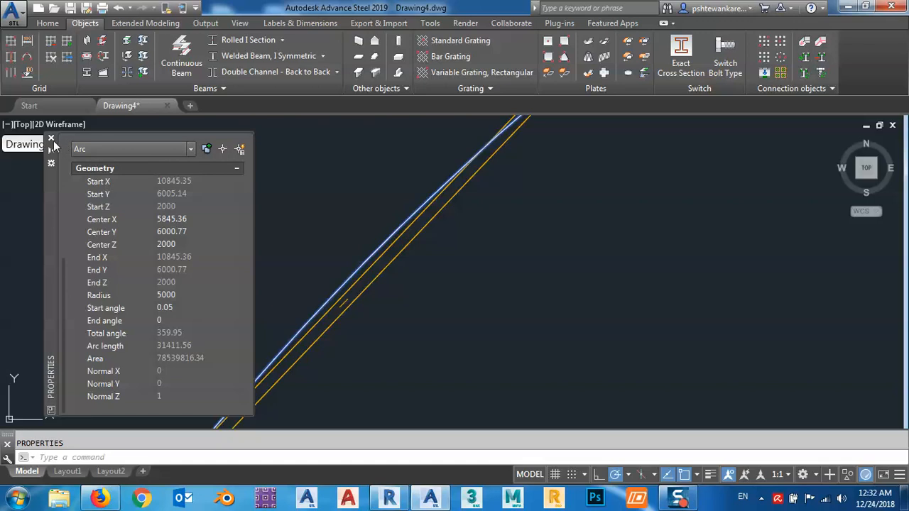
pyautogui.click(50, 162)
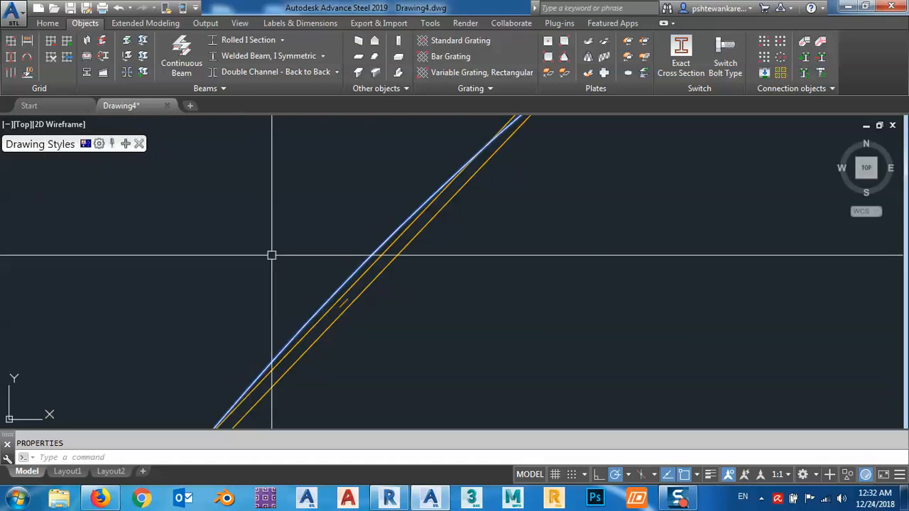
# Place point markers along the arc at 6000 intervals with the Measure command
pyautogui.press('Escape')
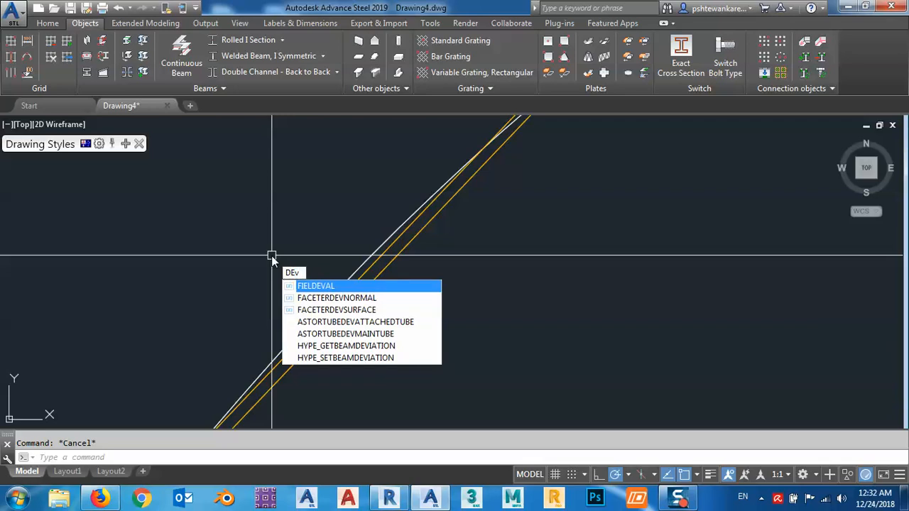
pyautogui.press('BackSpace')
pyautogui.press('BackSpace')
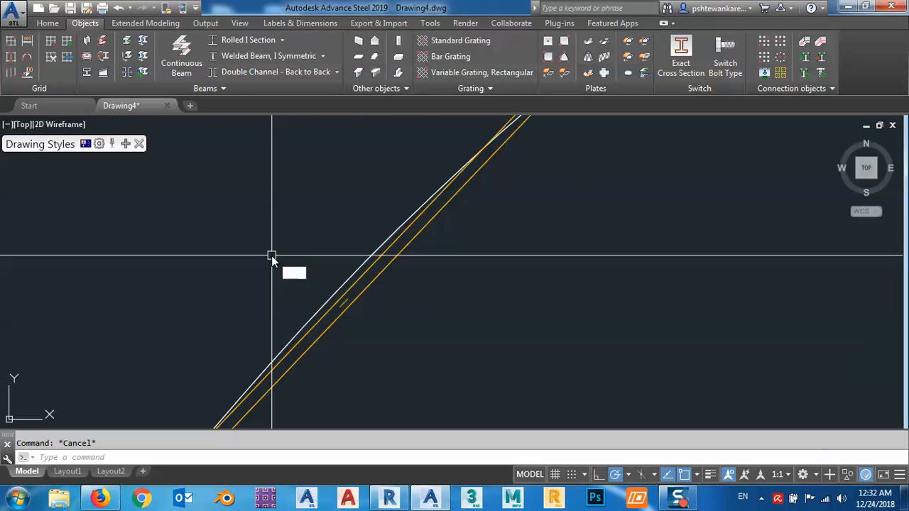
pyautogui.write('mes')
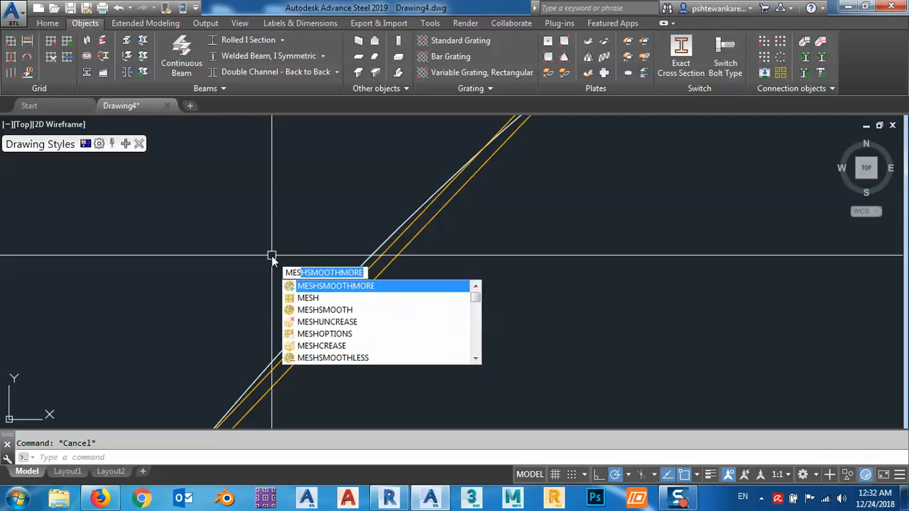
pyautogui.press('BackSpace')
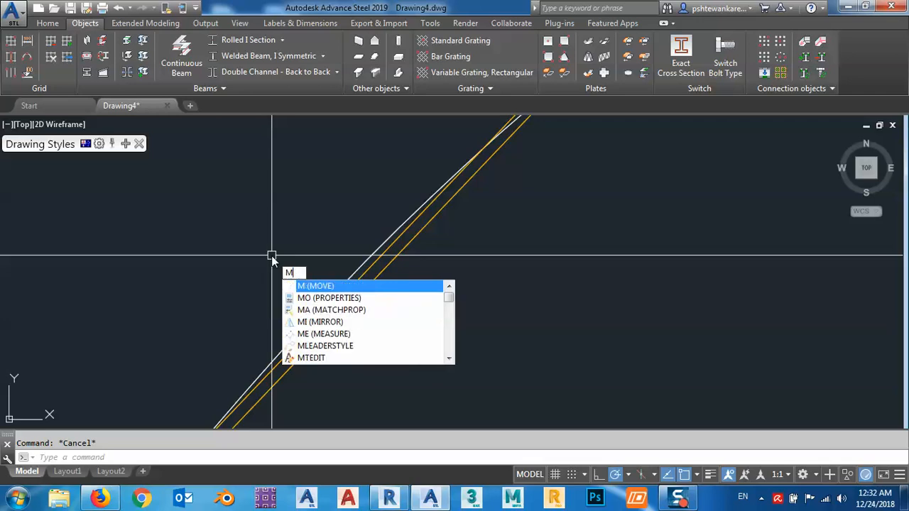
pyautogui.write('ea')
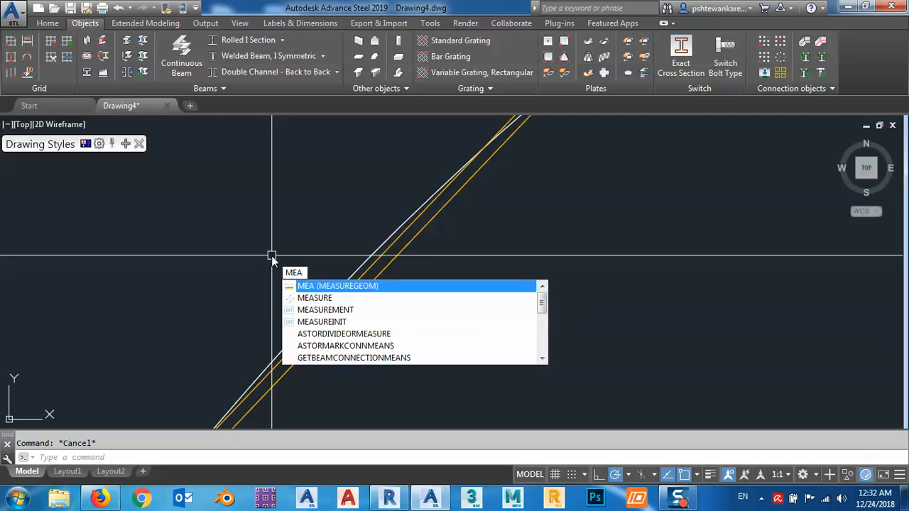
pyautogui.click(325, 301)
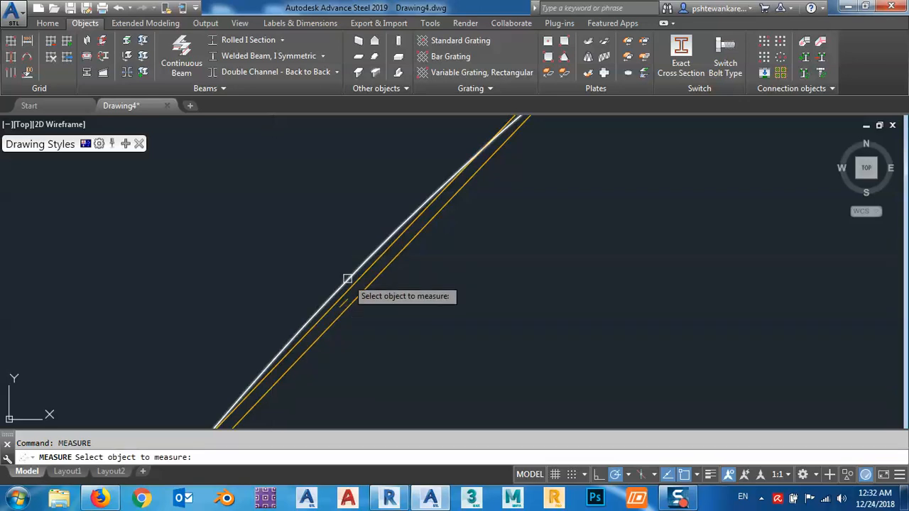
pyautogui.click(347, 278)
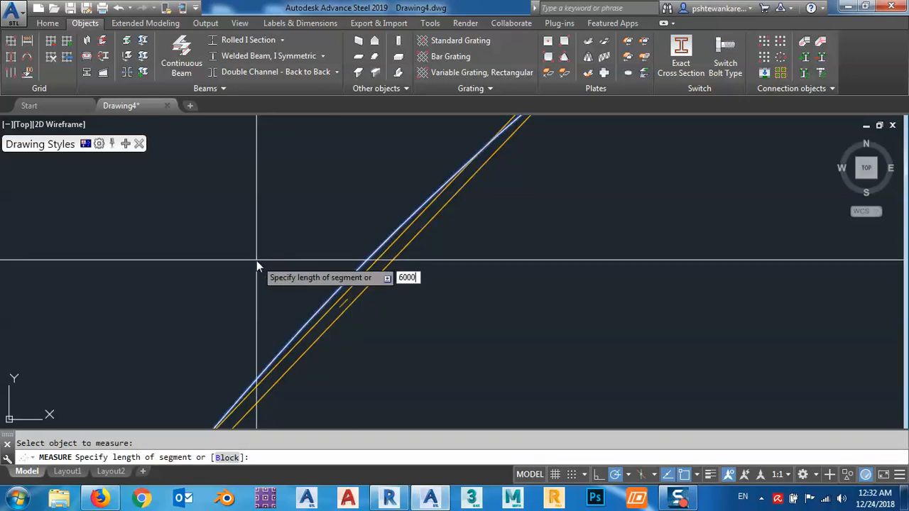
pyautogui.write('6000')
pyautogui.press('Return')
pyautogui.scroll(-4, 258, 263)
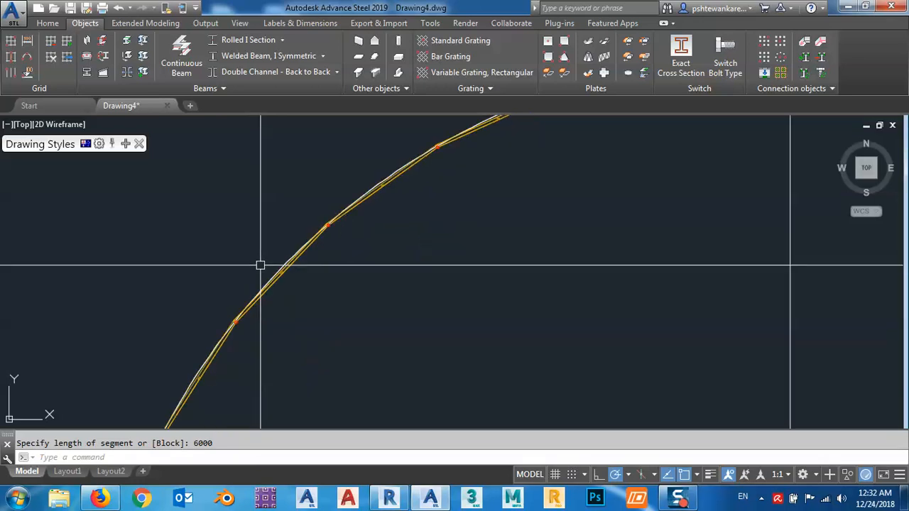
# Change the point display style to a circle with an X through it
pyautogui.moveTo(305, 303); pyautogui.dragTo(331, 274, button='middle')
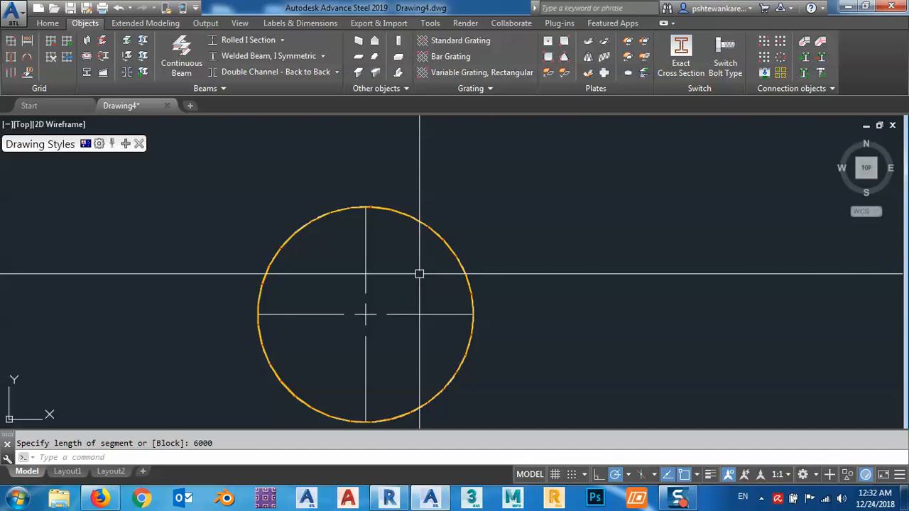
pyautogui.write('TYPE')
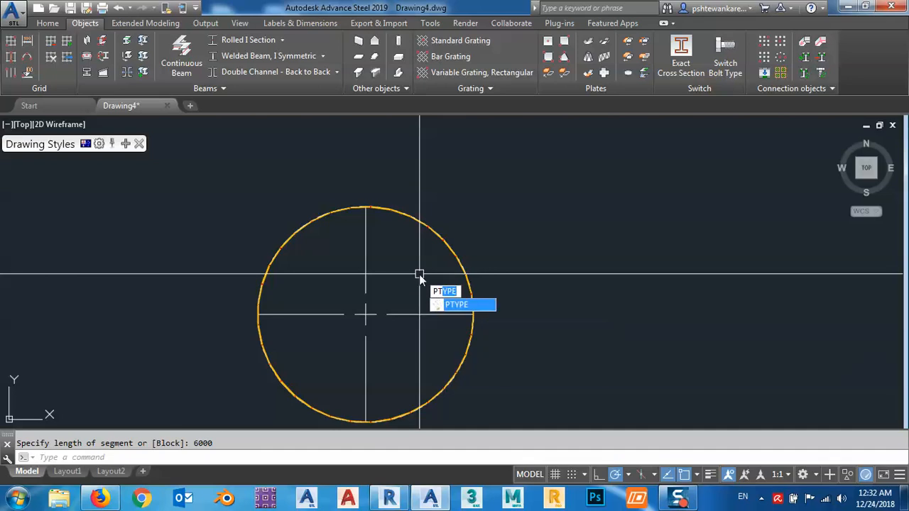
pyautogui.press('Return')
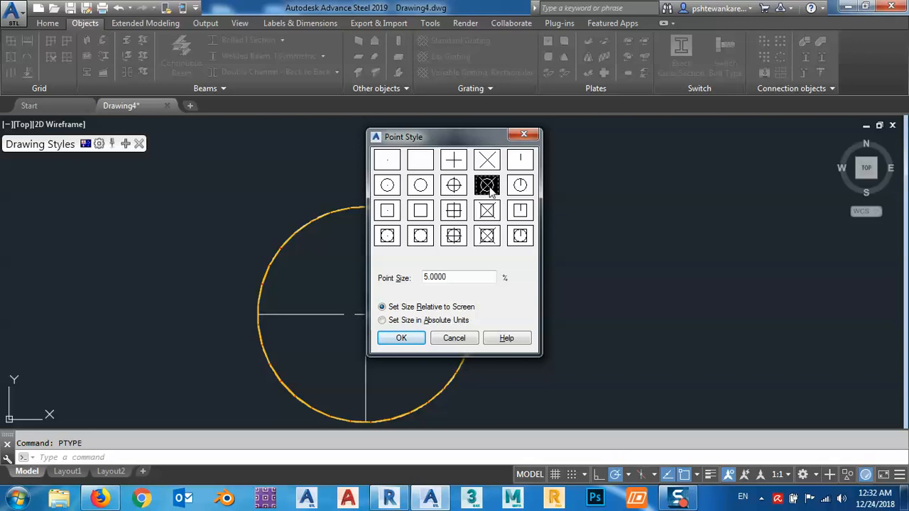
pyautogui.click(401, 338)
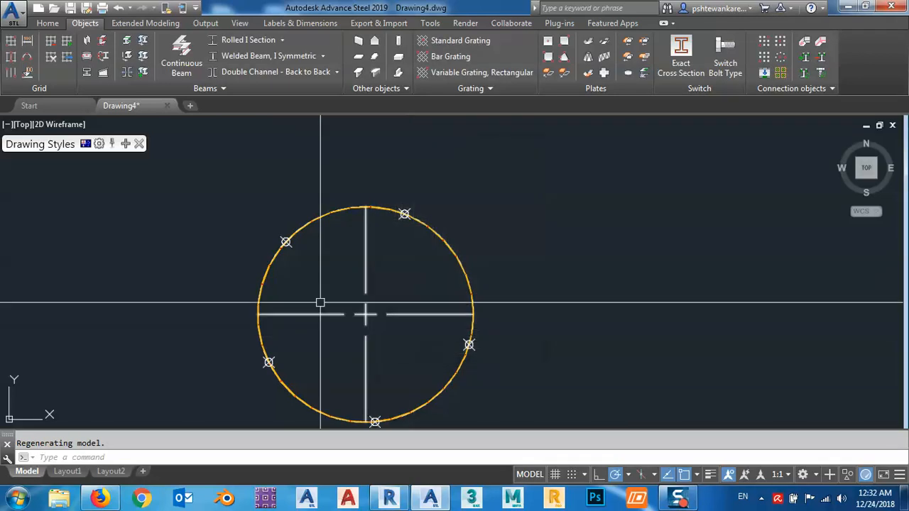
# Examine where the 6000-interval points fall along the arc relative to the folded plate's fold lines
pyautogui.moveTo(411, 291); pyautogui.dragTo(419, 273, button='middle')
pyautogui.scroll(6, 321, 237)
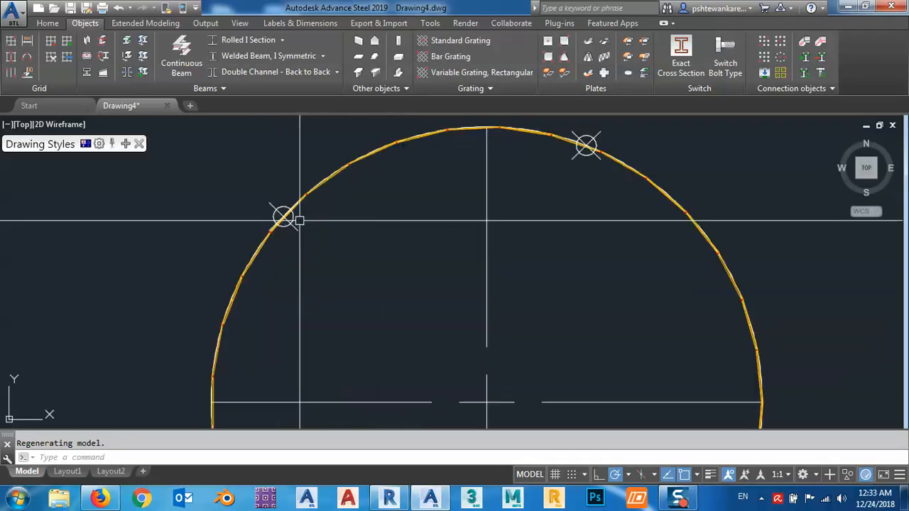
pyautogui.scroll(3, 232, 238)
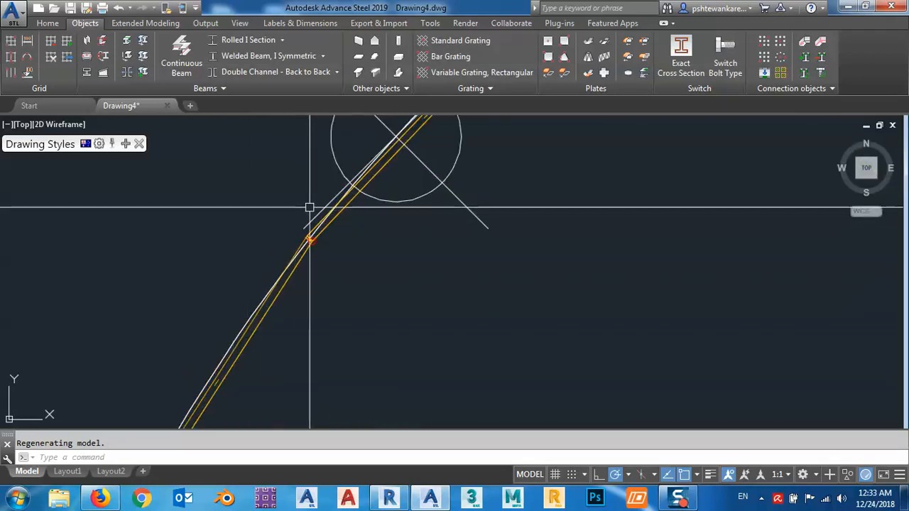
pyautogui.scroll(6, 326, 230)
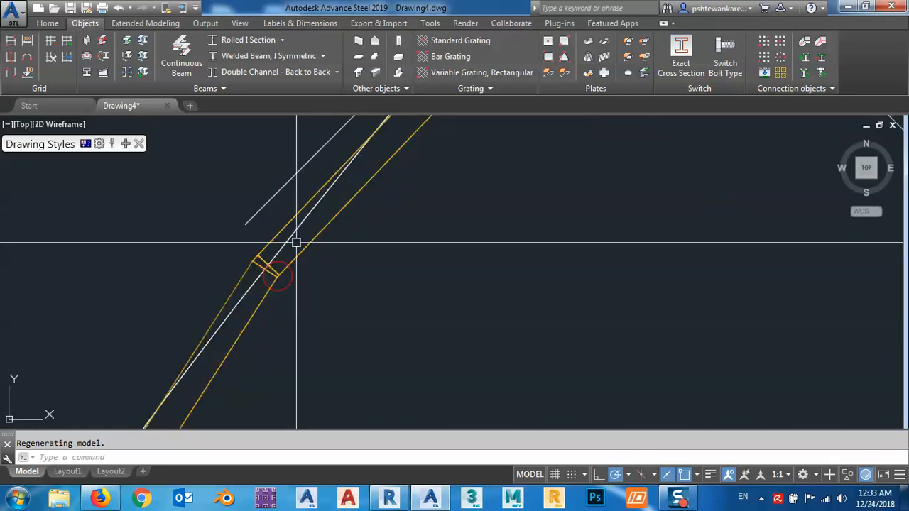
pyautogui.click(283, 247)
pyautogui.scroll(-10, 282, 247)
pyautogui.scroll(-6, 334, 257)
pyautogui.scroll(4, 481, 317)
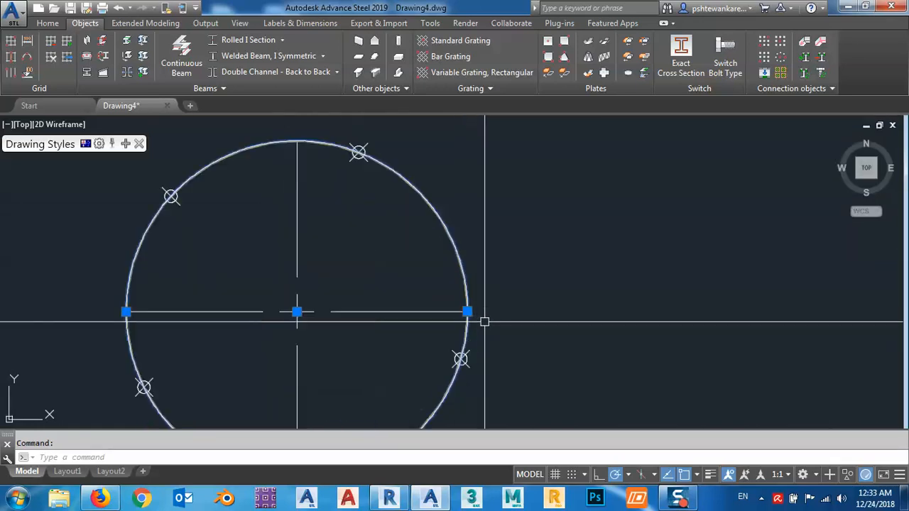
pyautogui.scroll(-4, 438, 300)
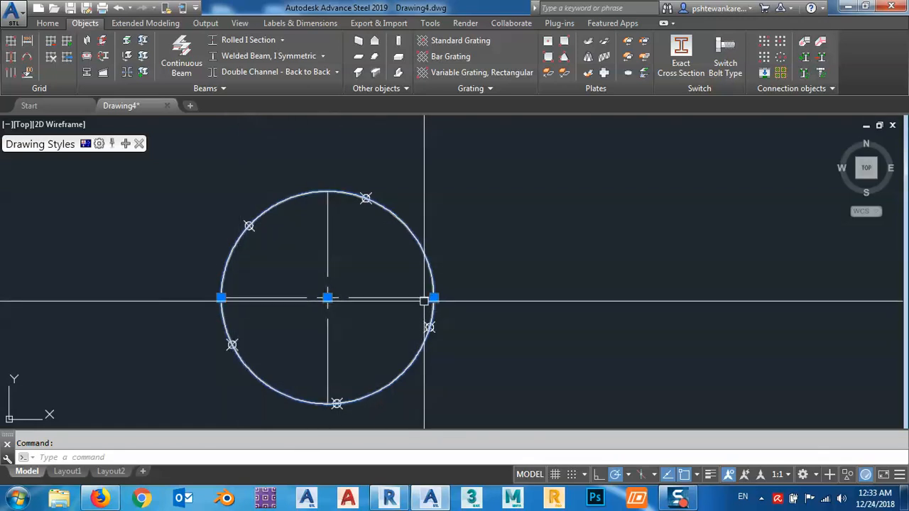
pyautogui.scroll(5, 429, 315)
pyautogui.scroll(2, 430, 369)
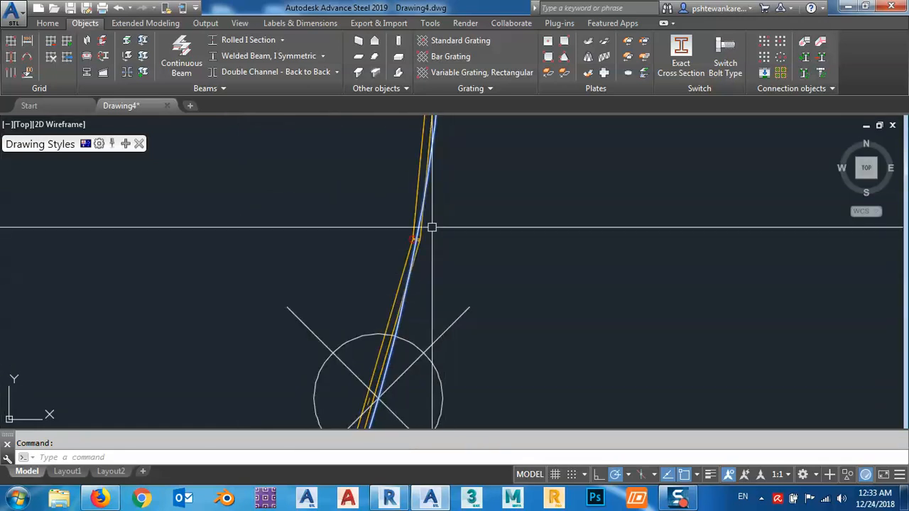
pyautogui.scroll(-6, 432, 227)
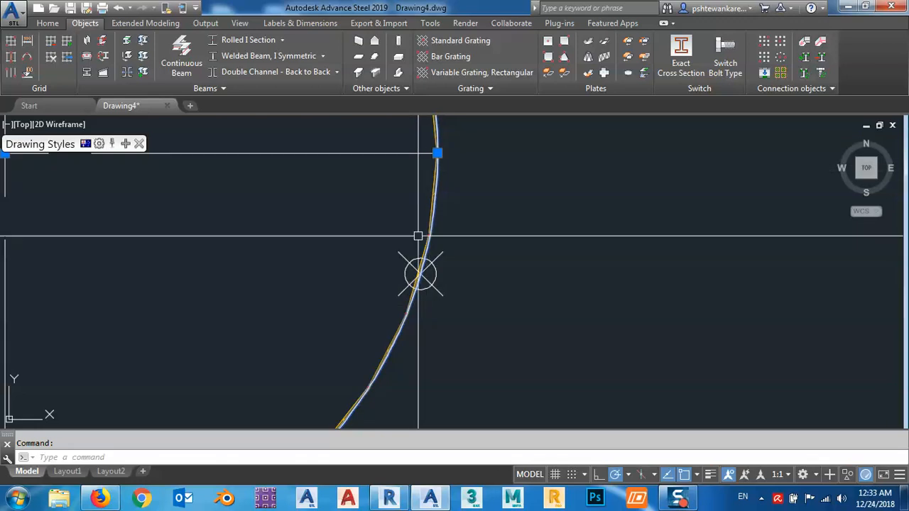
pyautogui.scroll(-6, 498, 219)
pyautogui.moveTo(517, 254); pyautogui.dragTo(524, 293, button='middle')
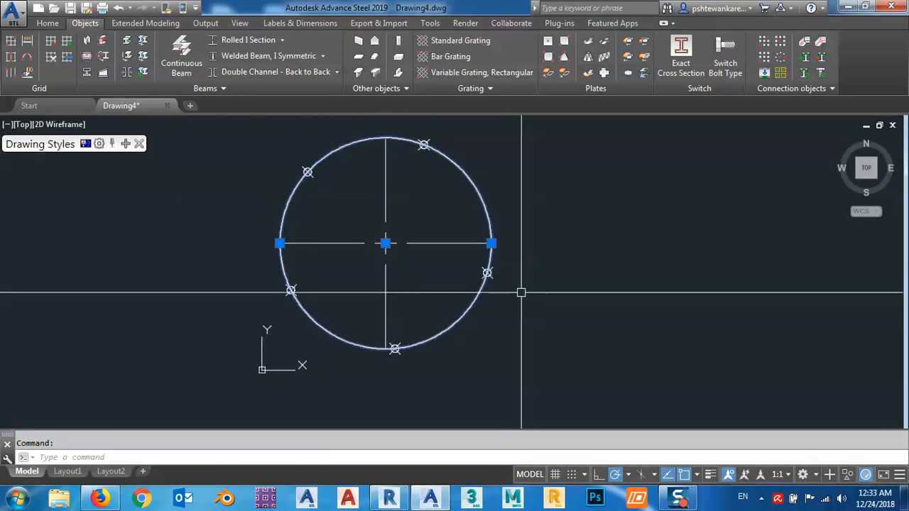
# Draw a line from the arc's centre to the upper-right interval point on the arc
pyautogui.moveTo(437, 206); pyautogui.dragTo(441, 232, button='middle')
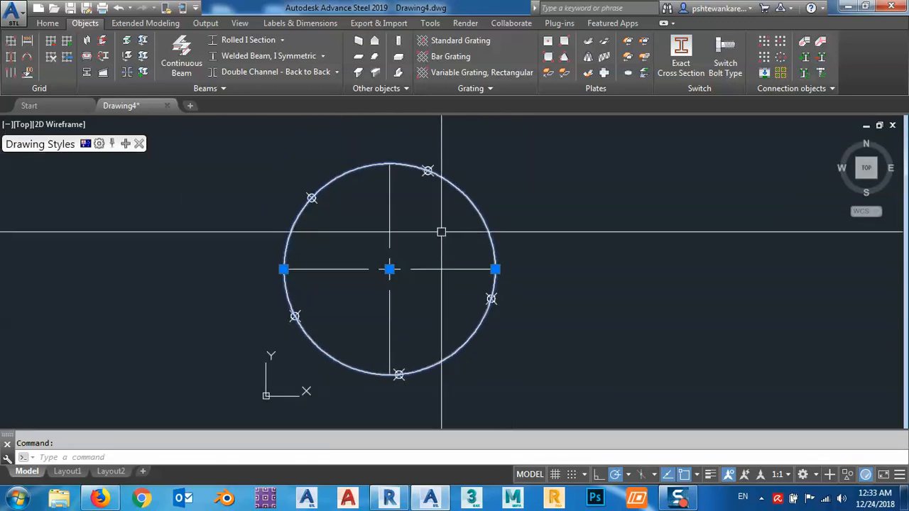
pyautogui.write('l')
pyautogui.press('Return')
pyautogui.click(389, 269)
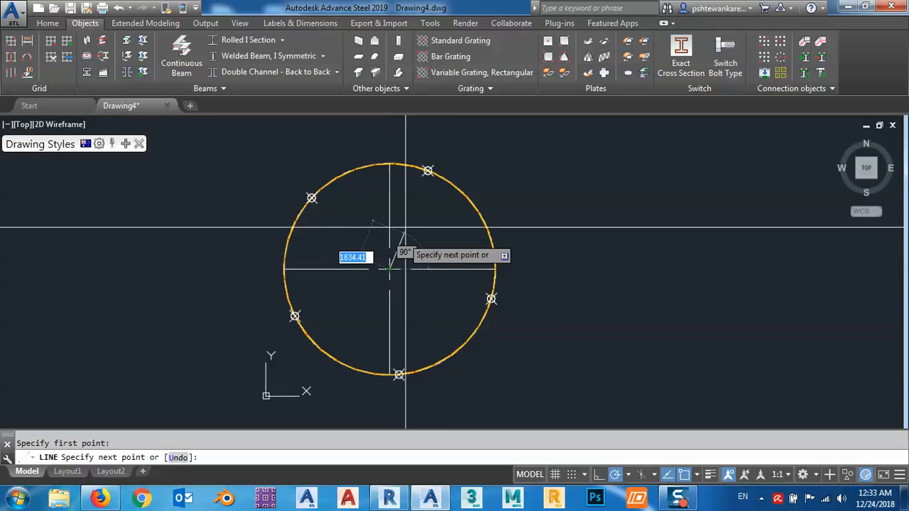
pyautogui.scroll(8, 422, 169)
pyautogui.scroll(3, 462, 170)
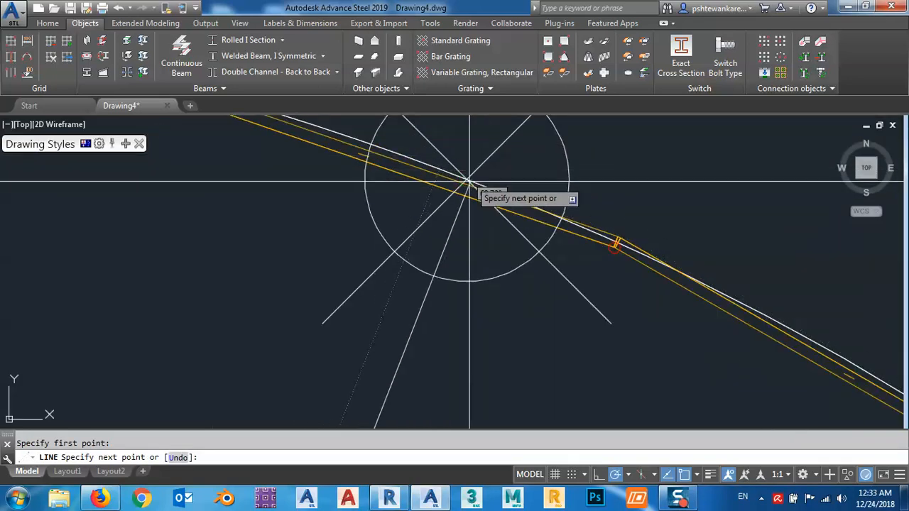
pyautogui.click(468, 180)
pyautogui.scroll(-6, 465, 183)
pyautogui.press('Escape')
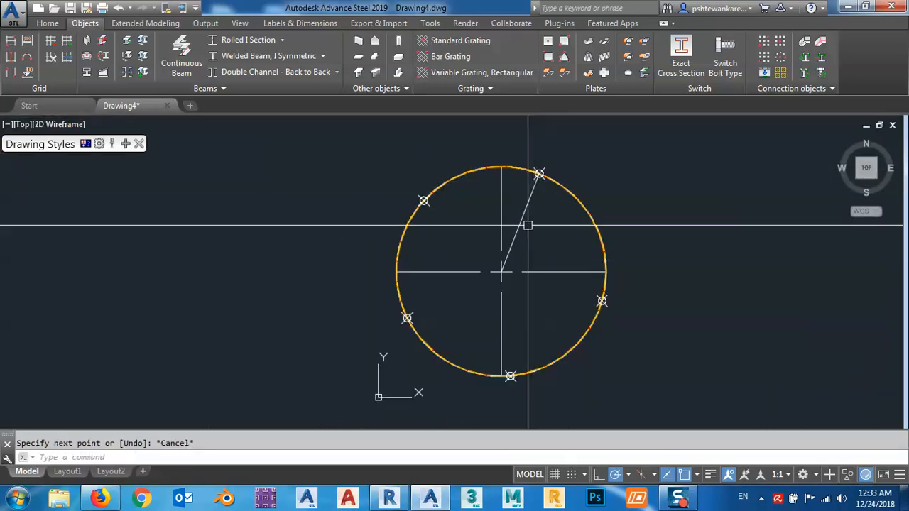
# Draw a line from the arc's centre to the upper-left interval point on the arc
pyautogui.press('Return')
pyautogui.click(501, 272)
pyautogui.scroll(12, 414, 206)
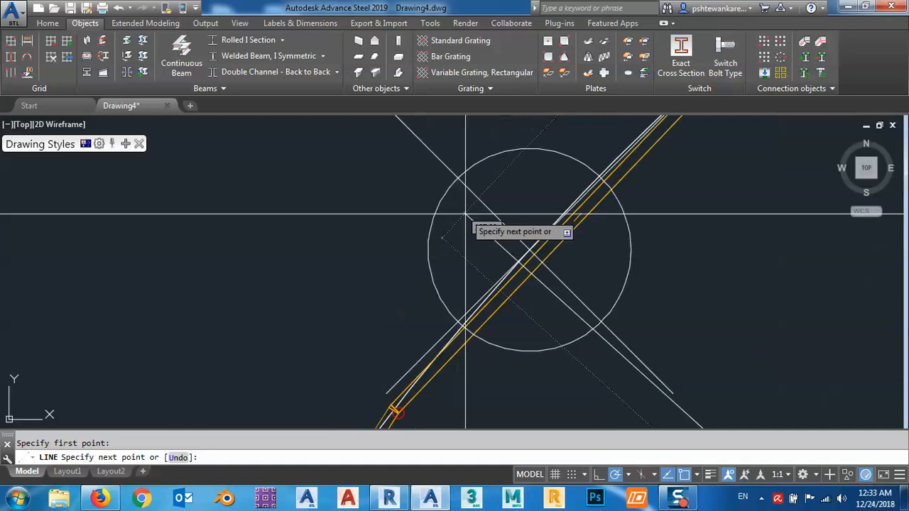
pyautogui.scroll(8, 529, 259)
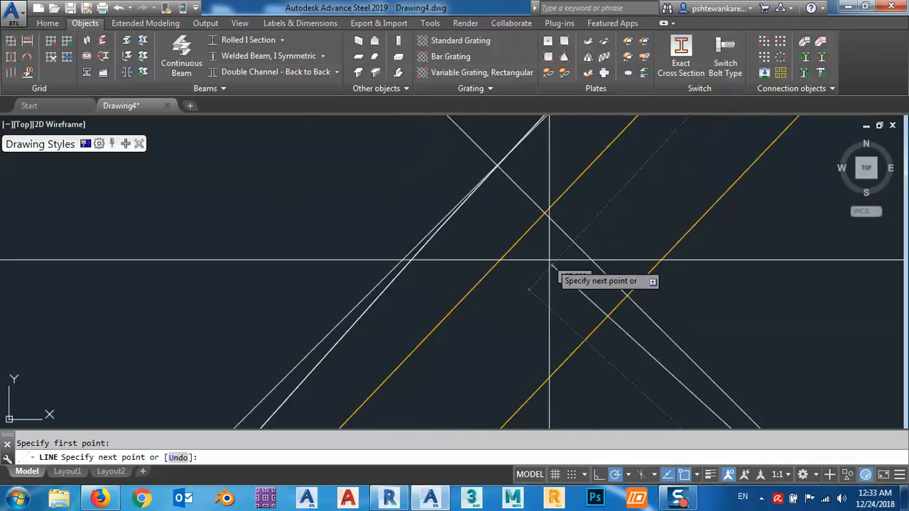
pyautogui.click(497, 166)
pyautogui.scroll(-5, 392, 180)
pyautogui.press('Escape')
# Draw a line from the arc's centre to the lower-left interval point on the arc
pyautogui.scroll(-6, 371, 172)
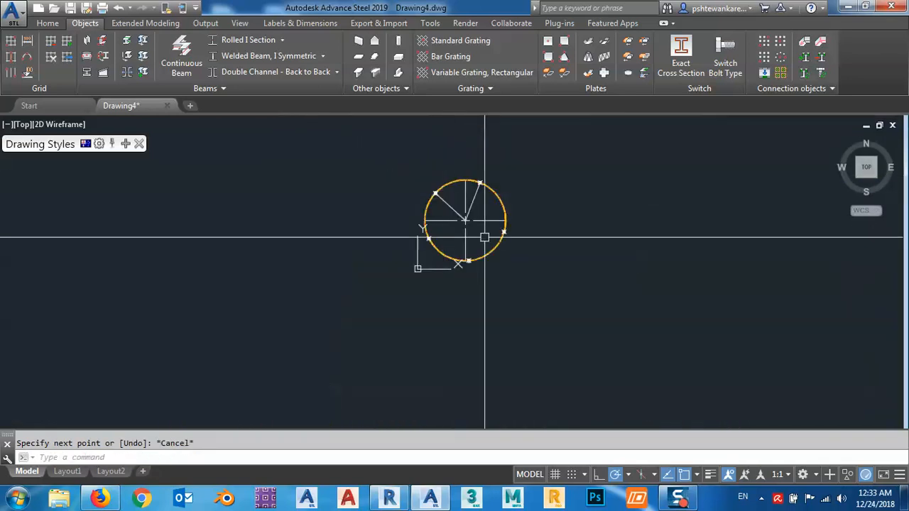
pyautogui.scroll(8, 483, 237)
pyautogui.press('Return')
pyautogui.click(520, 228)
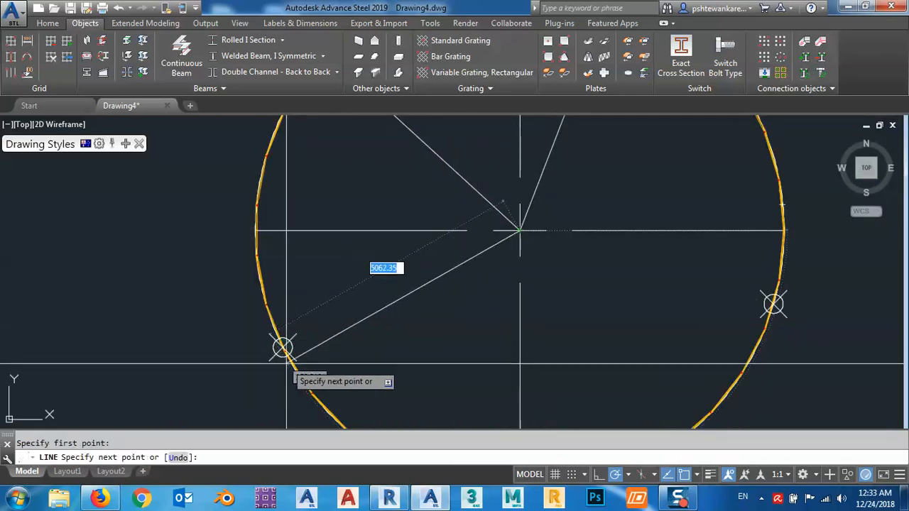
pyautogui.scroll(10, 284, 348)
pyautogui.scroll(8, 327, 257)
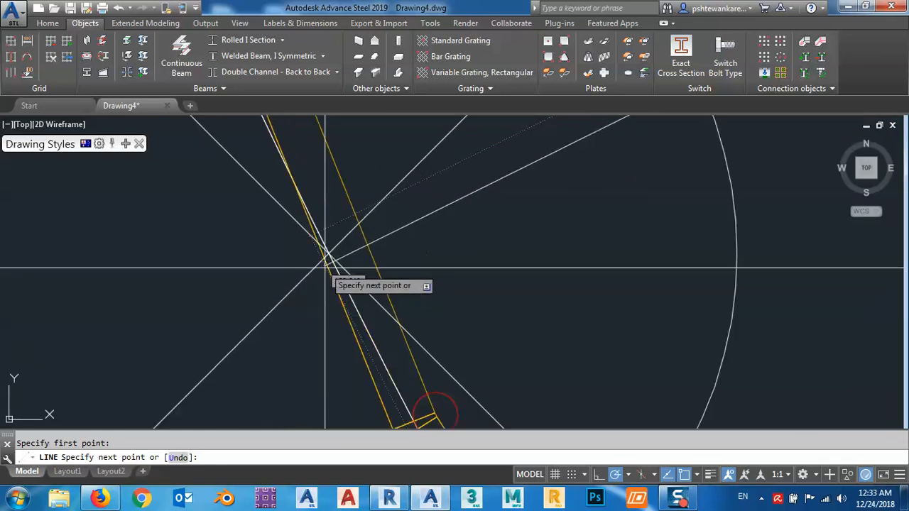
pyautogui.click(329, 253)
pyautogui.scroll(-6, 324, 263)
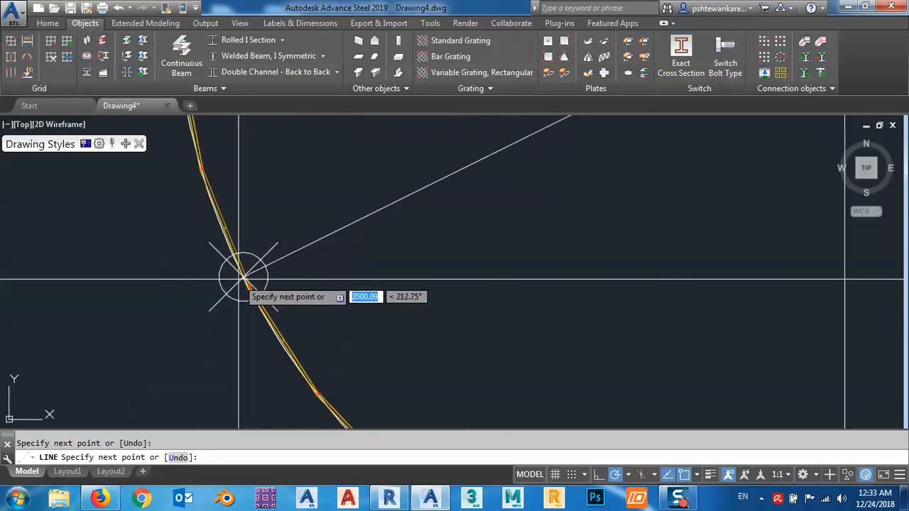
pyautogui.press('Escape')
# Draw a line from the arc's centre to the bottom interval point on the arc
pyautogui.press('Return')
pyautogui.click(398, 204)
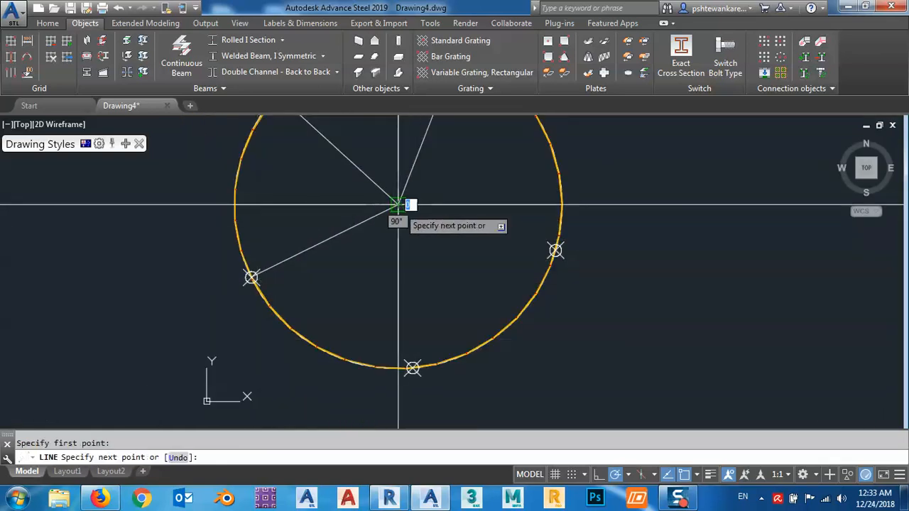
pyautogui.click(413, 368)
pyautogui.scroll(6, 413, 368)
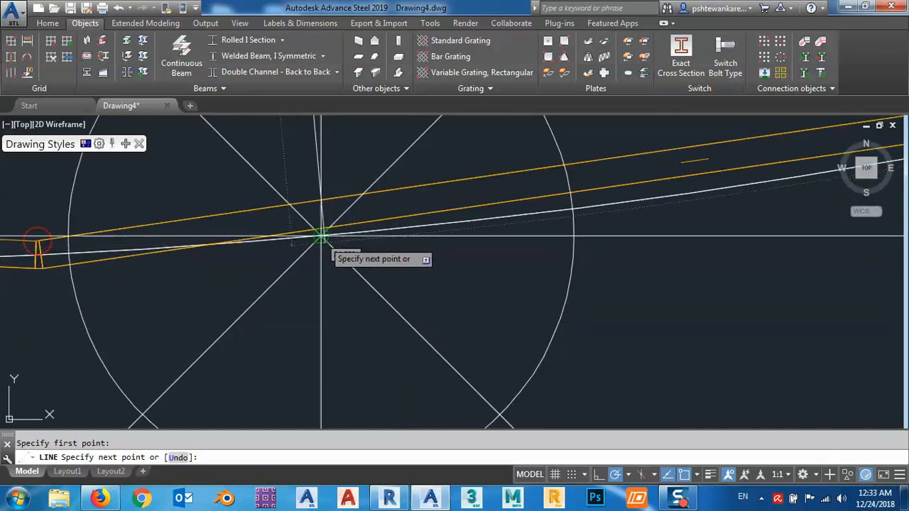
pyautogui.scroll(-6, 340, 296)
pyautogui.press('Escape')
# Draw a line from the arc's centre to the lower-right interval point on the arc
pyautogui.press('Return')
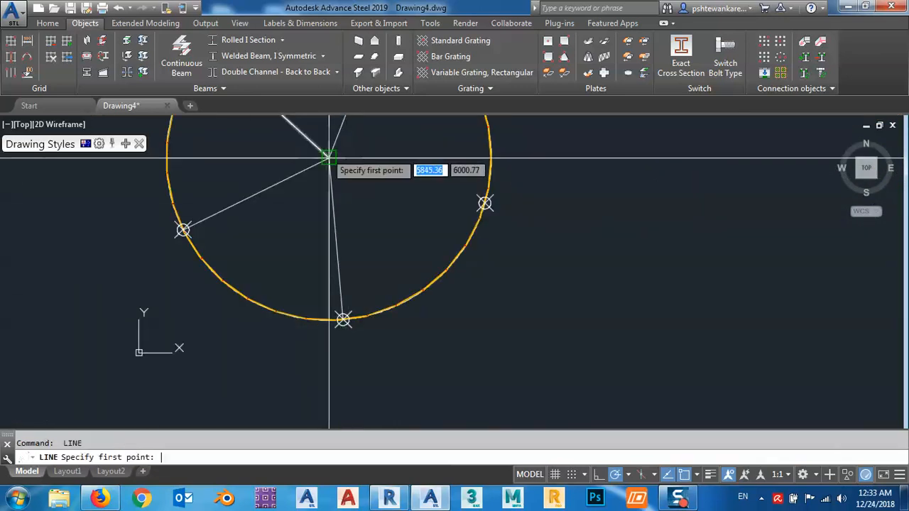
pyautogui.click(329, 157)
pyautogui.scroll(10, 432, 192)
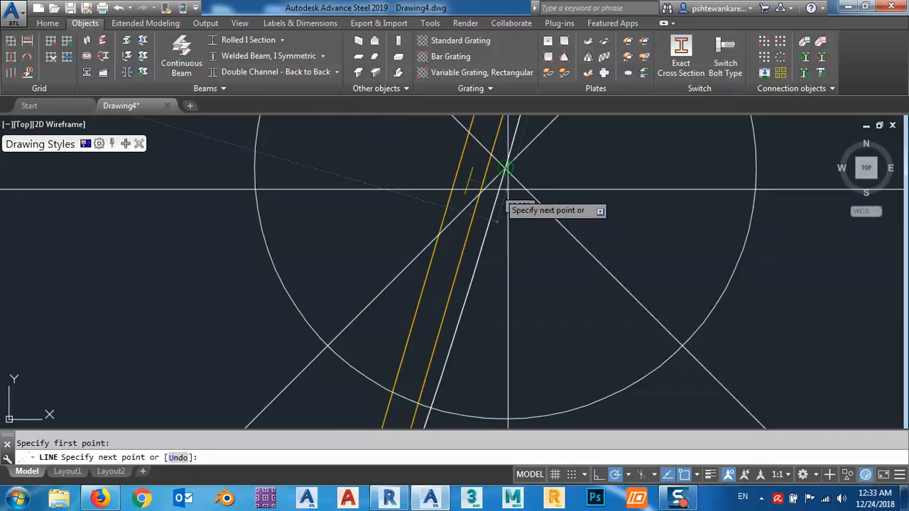
pyautogui.click(504, 168)
pyautogui.scroll(-12, 550, 282)
pyautogui.press('Escape')
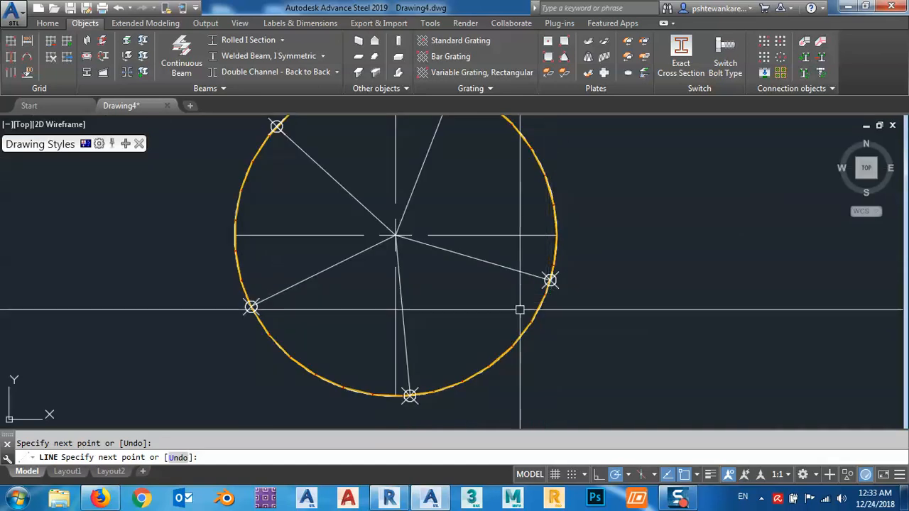
# Switch from the top view to a southeast isometric view and orbit it to look down into the shell
pyautogui.moveTo(445, 297); pyautogui.dragTo(471, 332, button='middle')
pyautogui.moveTo(429, 240)
pyautogui.mouseDown(button='middle')
pyautogui.moveTo(465, 290)
pyautogui.moveTo(456, 275)
pyautogui.mouseUp(button='middle')
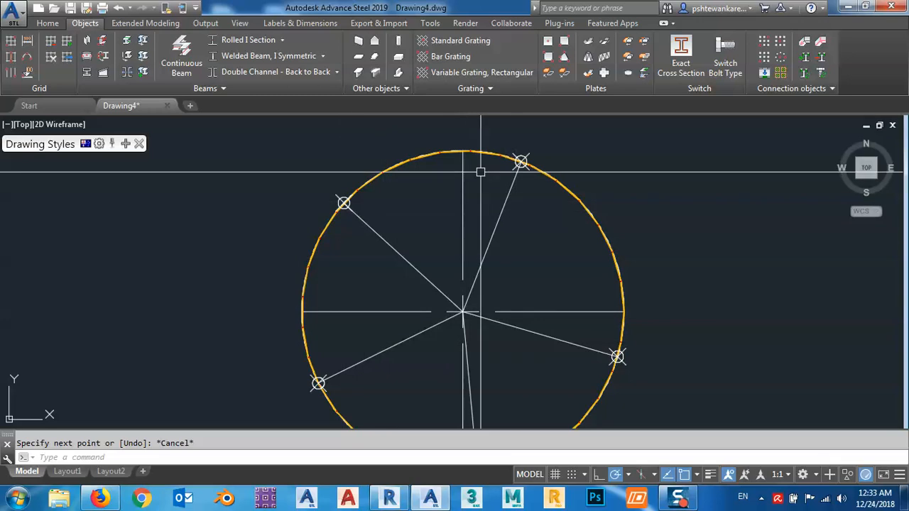
pyautogui.moveTo(523, 324); pyautogui.dragTo(522, 289, button='middle')
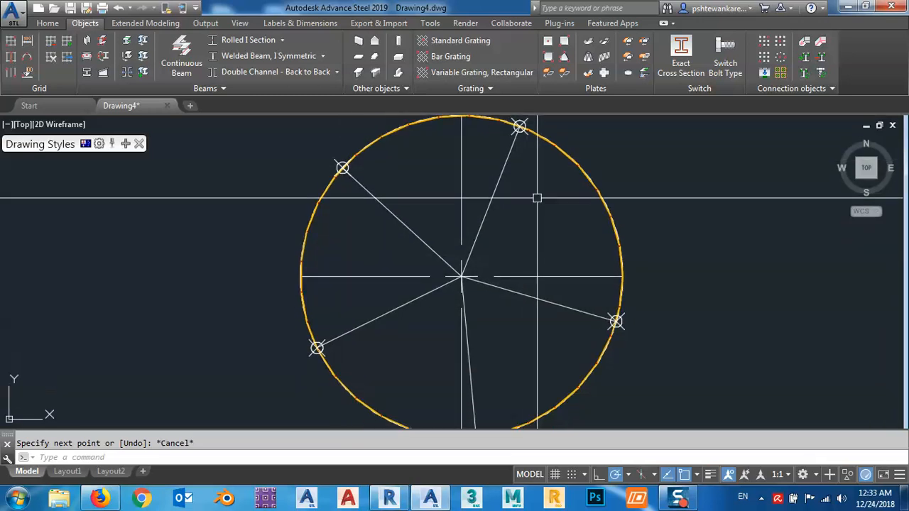
pyautogui.scroll(-2, 472, 184)
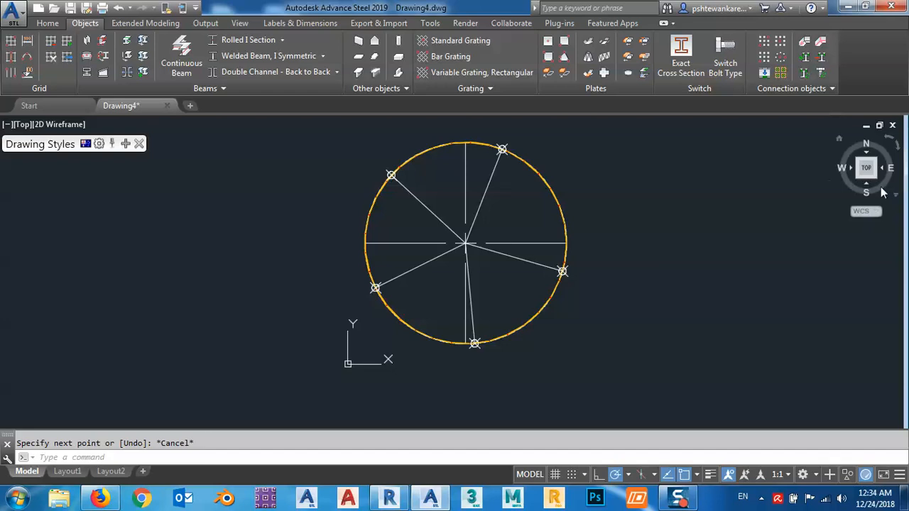
pyautogui.click(877, 179)
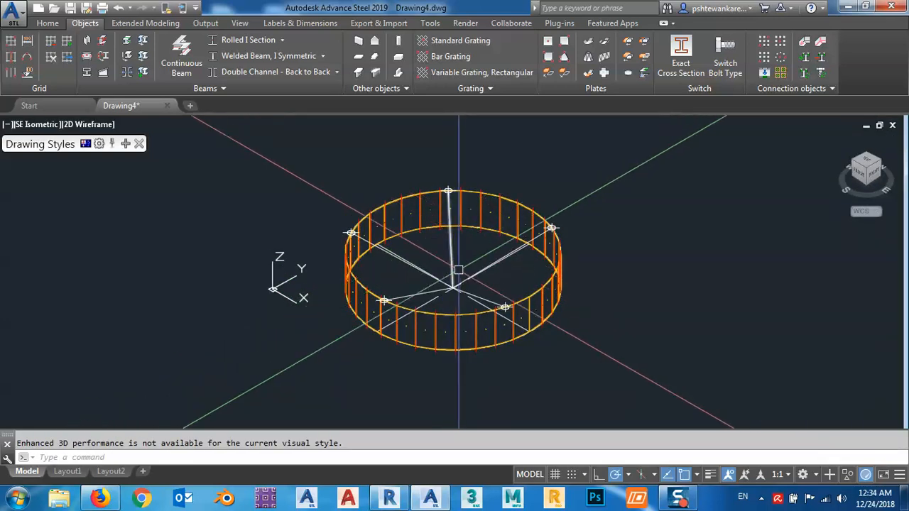
pyautogui.moveTo(470, 269)
pyautogui.keyDown('shift'); pyautogui.mouseDown(button='middle')
pyautogui.moveTo(464, 298)
pyautogui.moveTo(440, 289)
pyautogui.mouseUp(button='middle'); pyautogui.keyUp('shift')
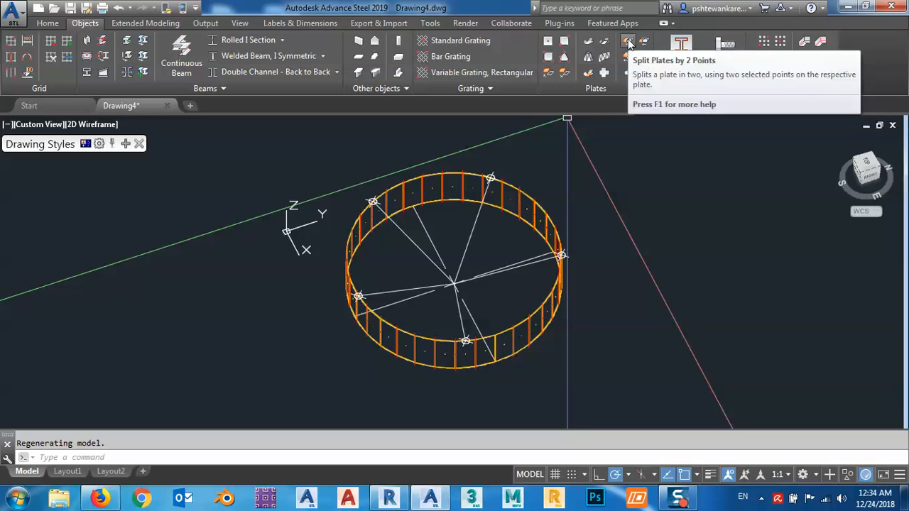
# Split the folded plate by two points along a vertical line at the plan's upper-left interval point
pyautogui.click(628, 43)
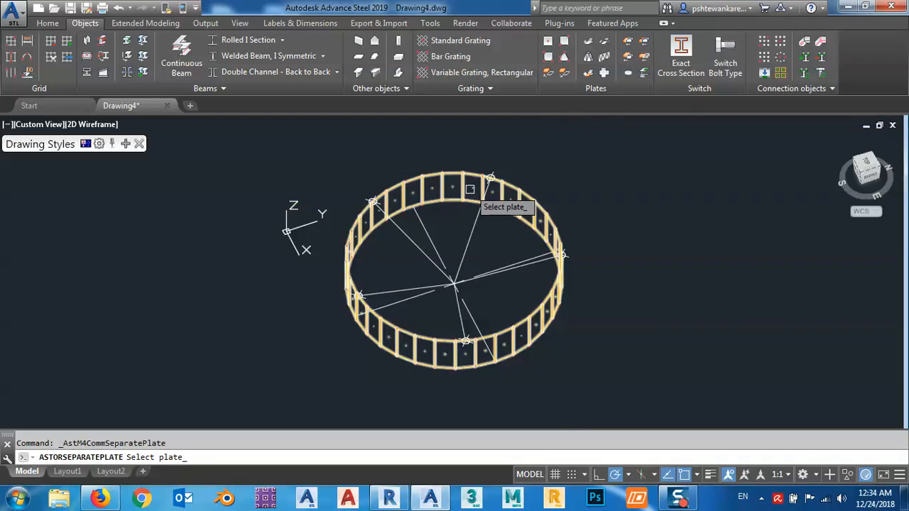
pyautogui.scroll(5, 470, 189)
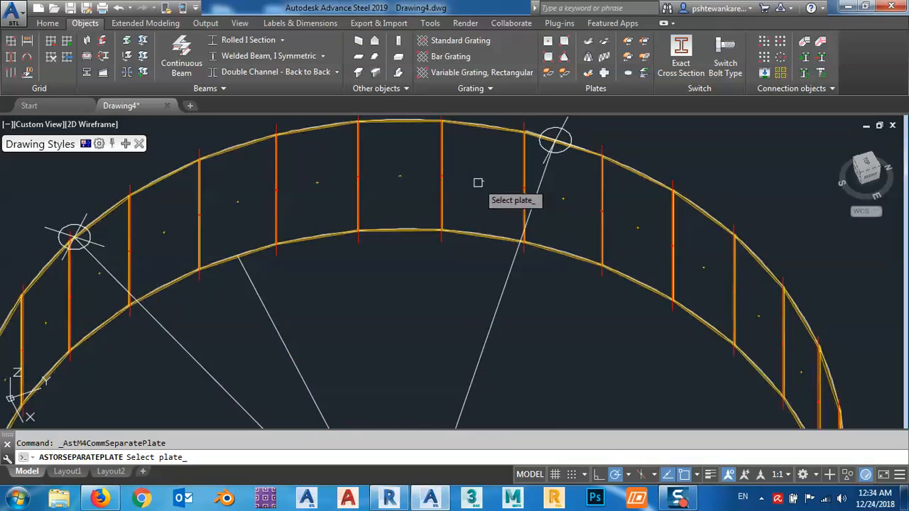
pyautogui.click(482, 182)
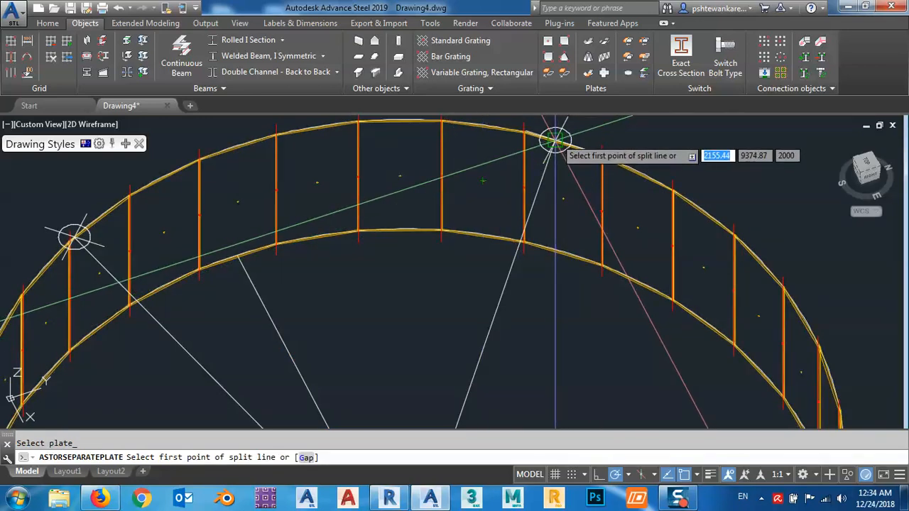
pyautogui.scroll(5, 558, 142)
pyautogui.click(568, 174)
pyautogui.scroll(-5, 566, 174)
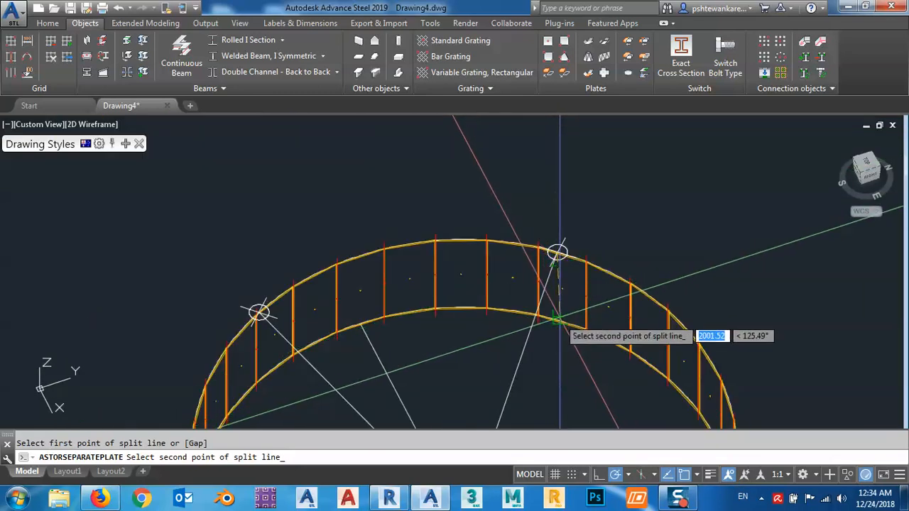
pyautogui.scroll(5, 557, 323)
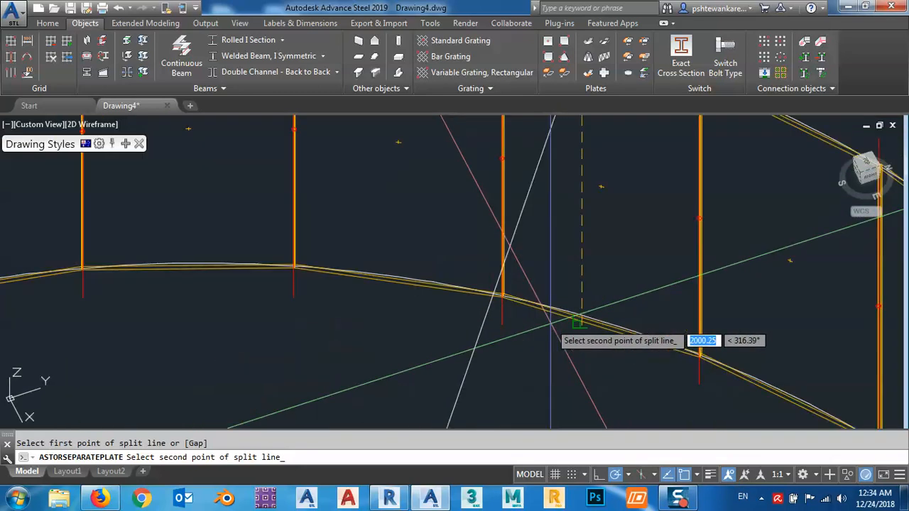
pyautogui.click(580, 320)
pyautogui.scroll(-5, 579, 320)
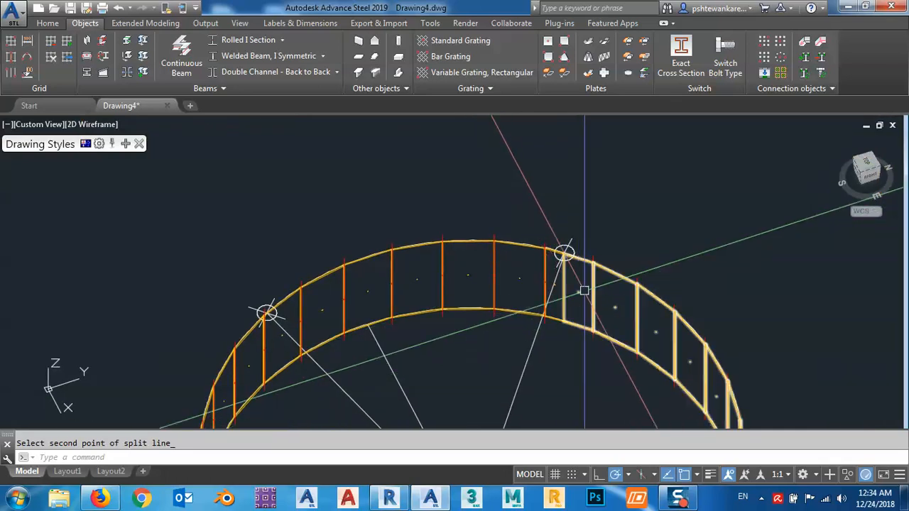
# Split the folded plate by two points at the plan's lower-left interval point, from its upper edge to its lower edge
pyautogui.moveTo(440, 301); pyautogui.dragTo(514, 243, button='middle')
pyautogui.click(343, 254)
pyautogui.press('Return')
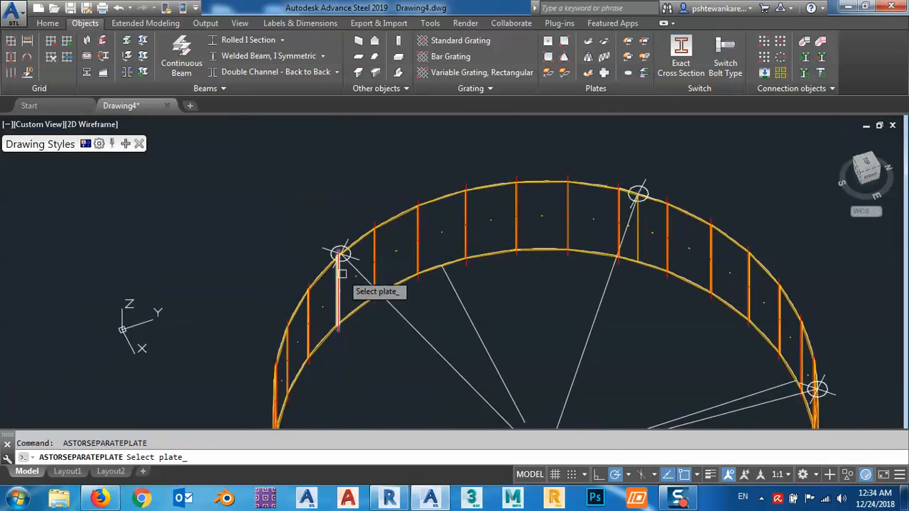
pyautogui.scroll(4, 345, 257)
pyautogui.click(372, 241)
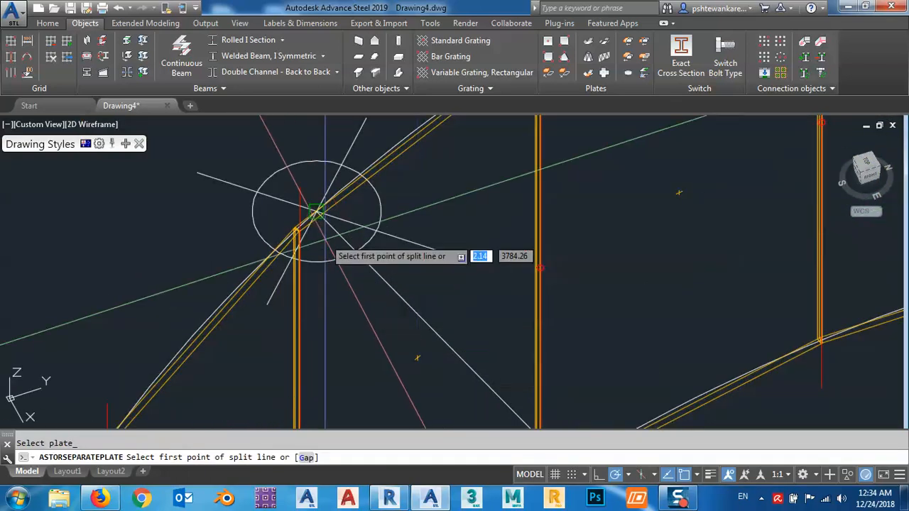
pyautogui.scroll(5, 314, 209)
pyautogui.click(295, 200)
pyautogui.scroll(-5, 295, 201)
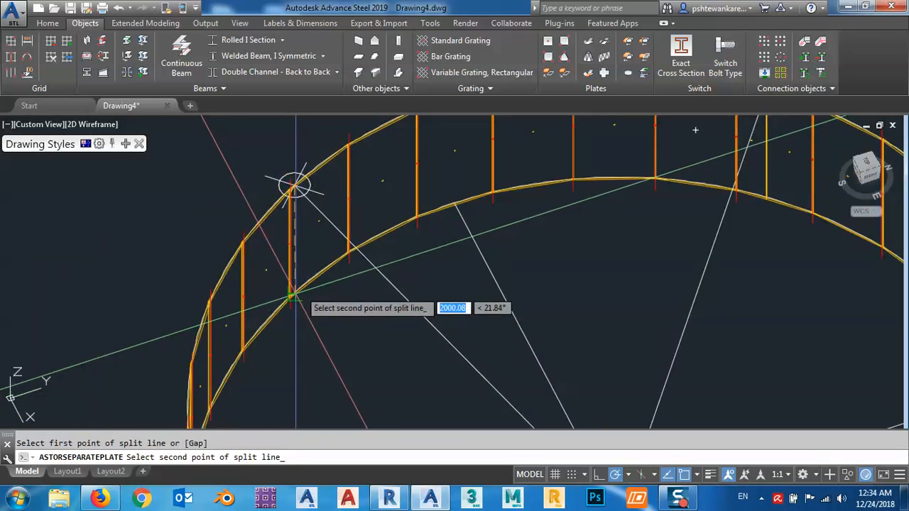
pyautogui.click(291, 296)
pyautogui.scroll(-5, 294, 300)
# Split the folded plate by two points along a vertical line at the plan's bottom interval point
pyautogui.moveTo(337, 337); pyautogui.dragTo(361, 248, button='middle')
pyautogui.scroll(6, 361, 248)
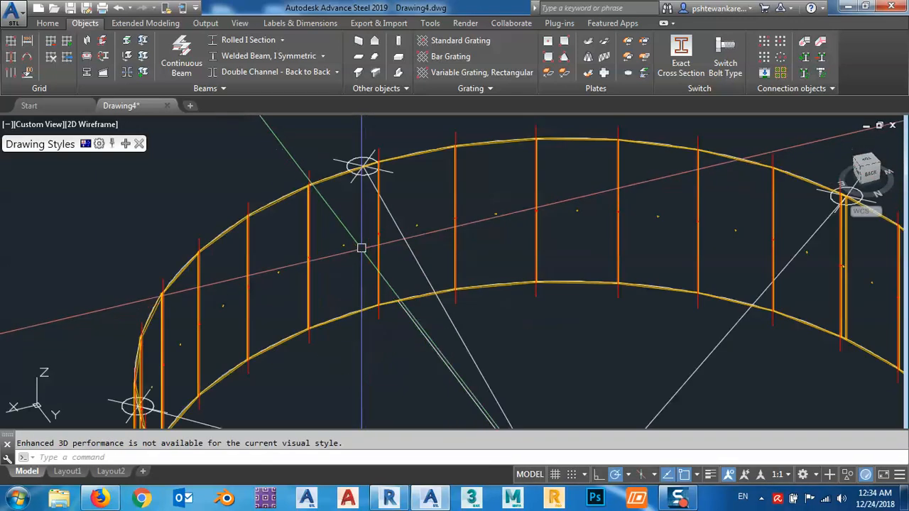
pyautogui.press('Return')
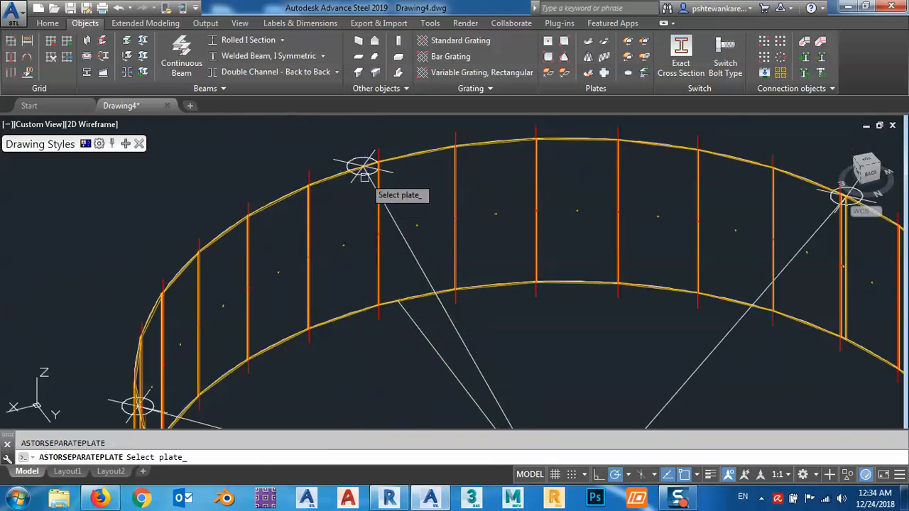
pyautogui.click(345, 243)
pyautogui.scroll(5, 369, 184)
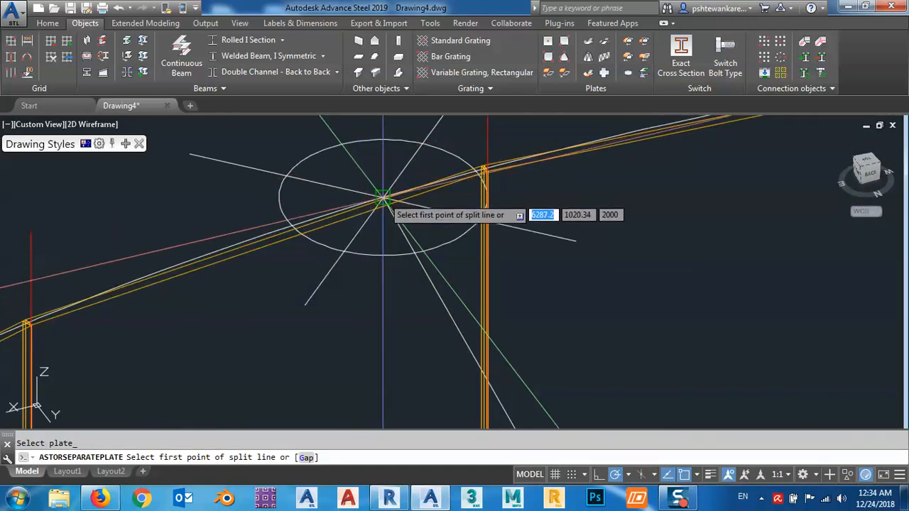
pyautogui.click(383, 198)
pyautogui.scroll(-5, 383, 198)
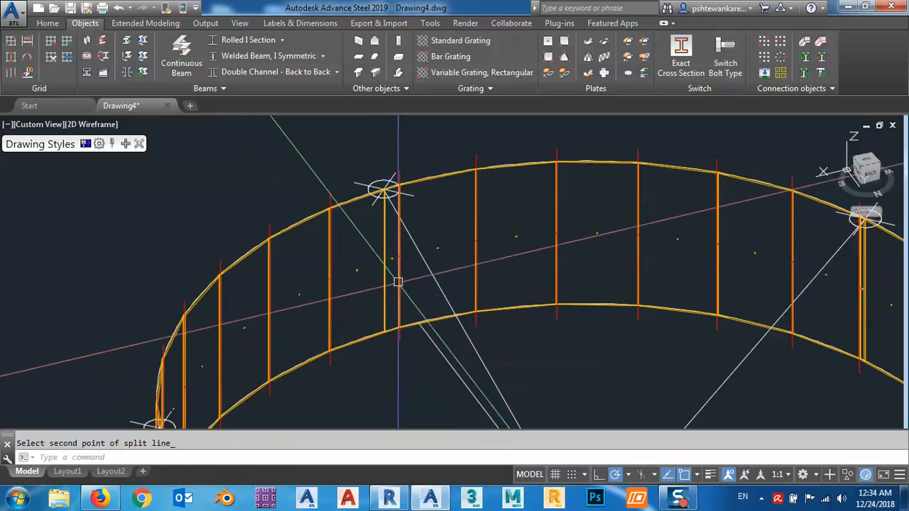
# Split the folded plate by two points along a vertical line at the plan's lower-right interval point
pyautogui.scroll(-5, 398, 282)
pyautogui.keyDown('shift'); pyautogui.moveTo(398, 282); pyautogui.dragTo(319, 298, button='middle'); pyautogui.keyUp('shift')
pyautogui.scroll(5, 449, 219)
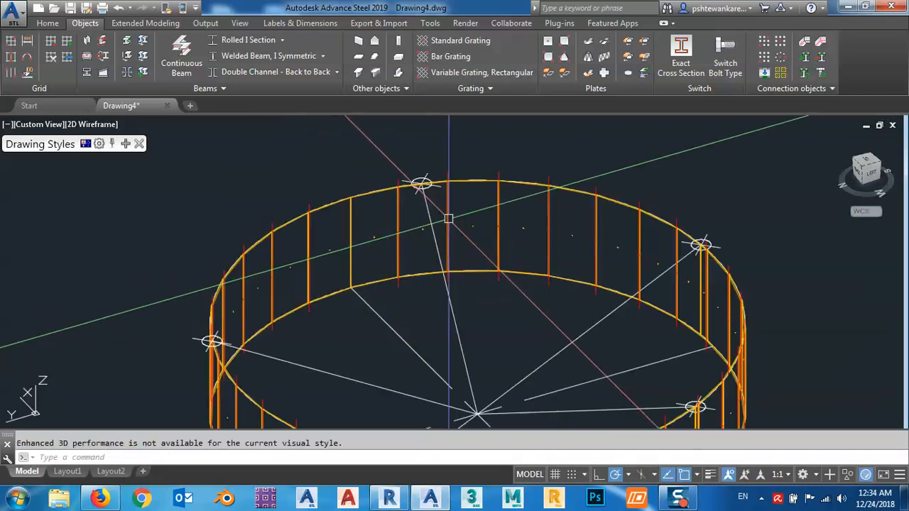
pyautogui.scroll(3, 449, 219)
pyautogui.press('Return')
pyautogui.click(407, 235)
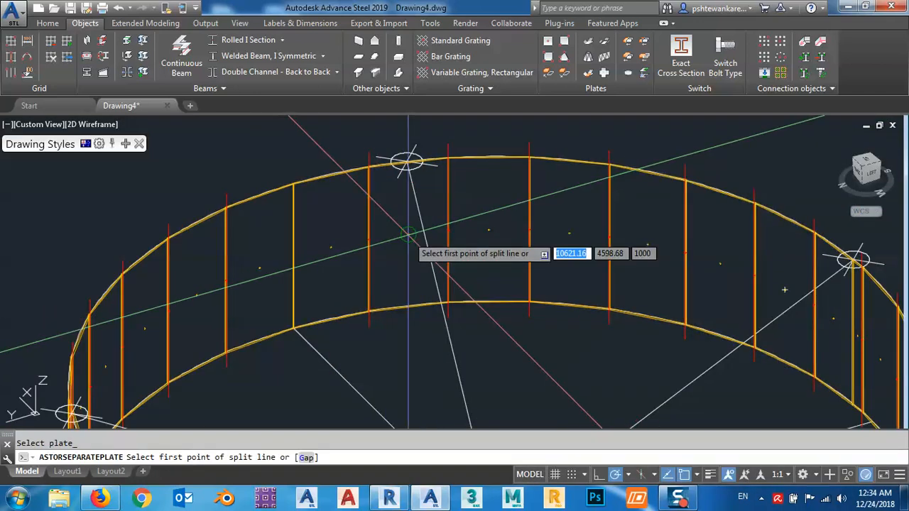
pyautogui.scroll(3, 405, 163)
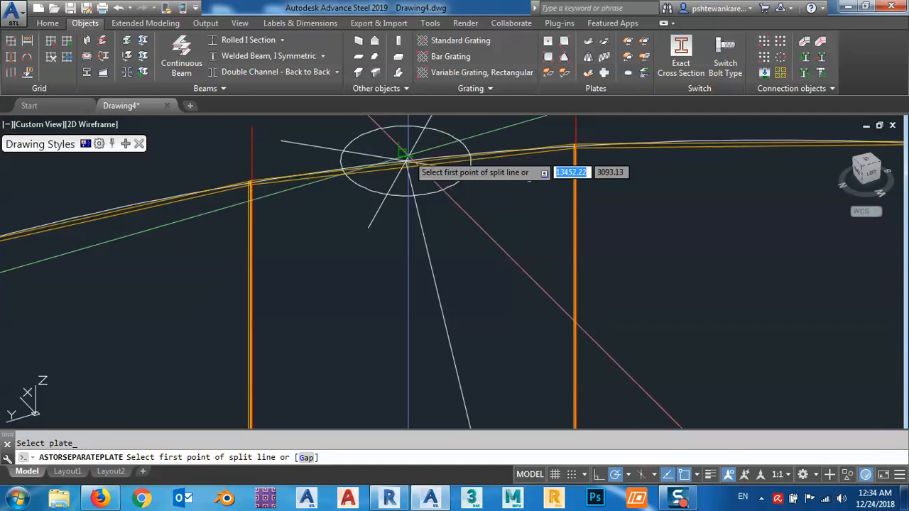
pyautogui.click(405, 163)
pyautogui.scroll(-3, 404, 162)
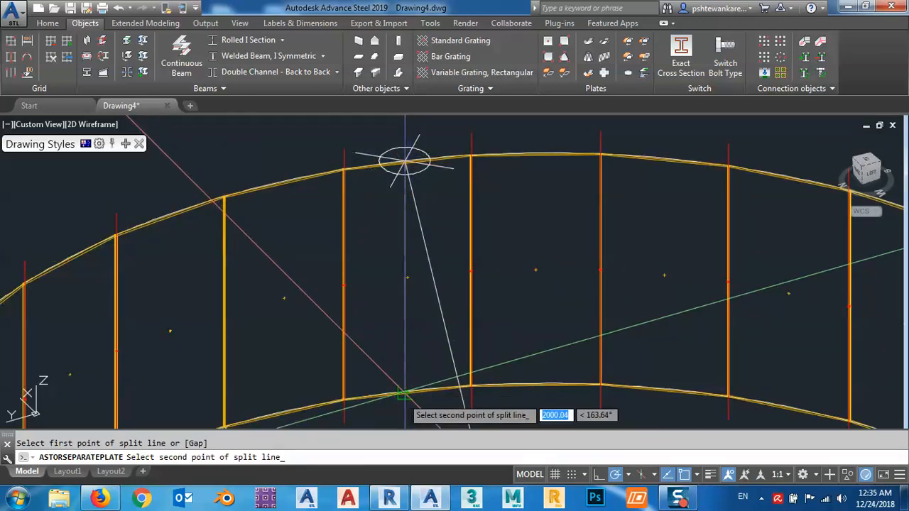
pyautogui.scroll(-5, 401, 394)
# Split the folded plate by two points at the plan's upper-right interval point, from its upper edge to its lower edge
pyautogui.moveTo(416, 336); pyautogui.dragTo(400, 234, button='middle')
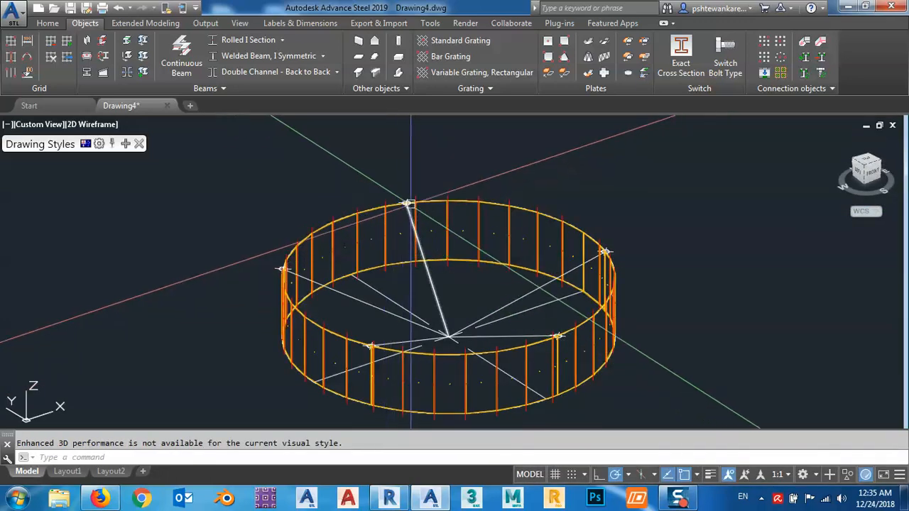
pyautogui.scroll(4, 411, 204)
pyautogui.press('space')
pyautogui.click(398, 202)
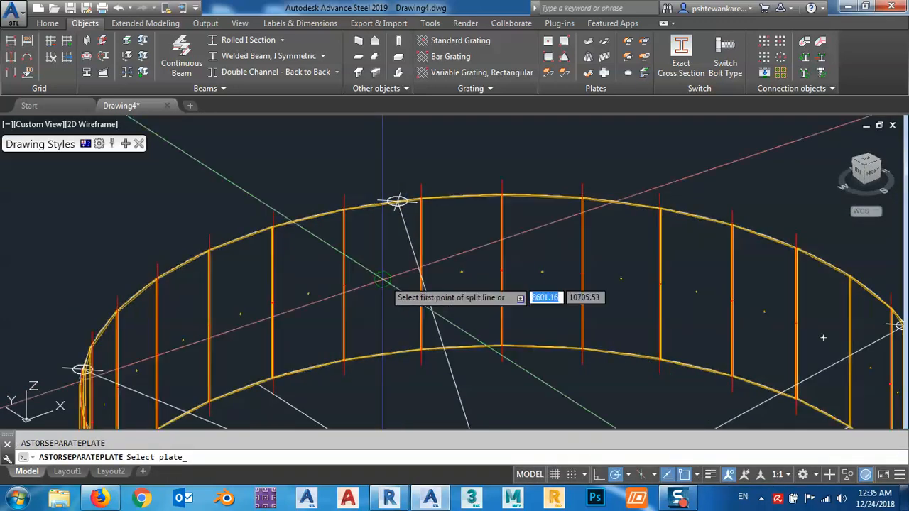
pyautogui.scroll(5, 401, 245)
pyautogui.click(401, 244)
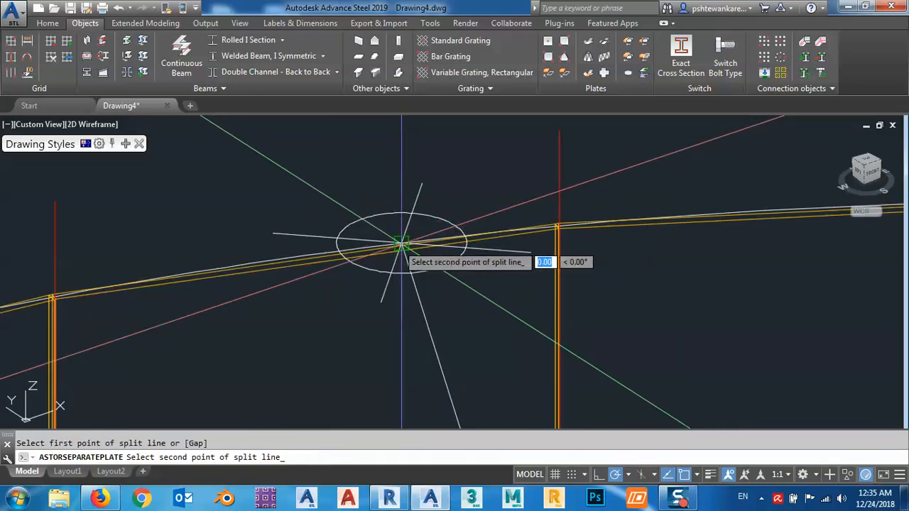
pyautogui.scroll(-5, 403, 234)
pyautogui.moveTo(406, 330); pyautogui.dragTo(395, 240, button='middle')
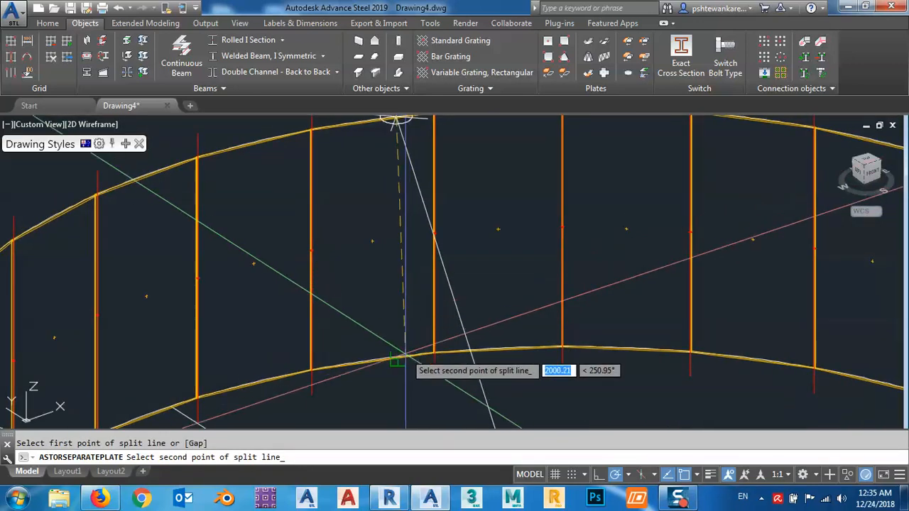
pyautogui.click(394, 357)
pyautogui.scroll(-6, 391, 291)
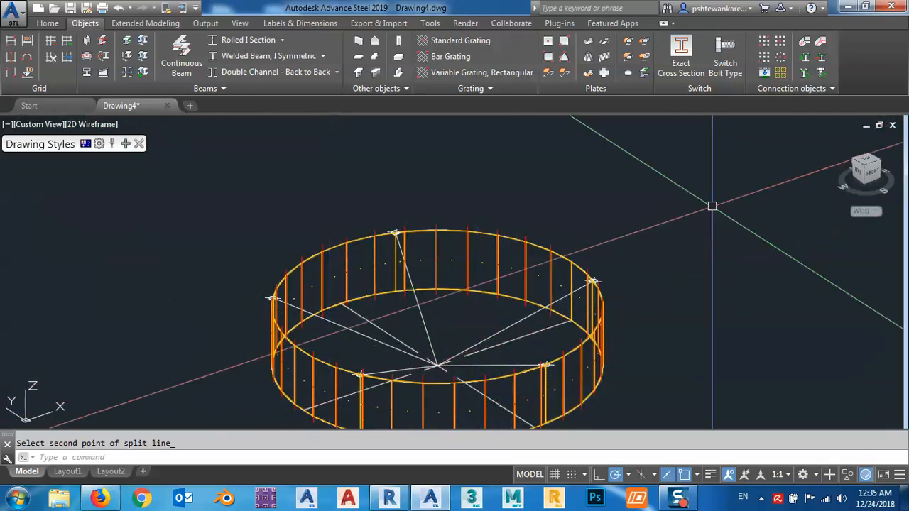
# Set the visual style to Conceptual and view the split shell from above at an angle
pyautogui.moveTo(651, 201); pyautogui.dragTo(641, 148, button='middle')
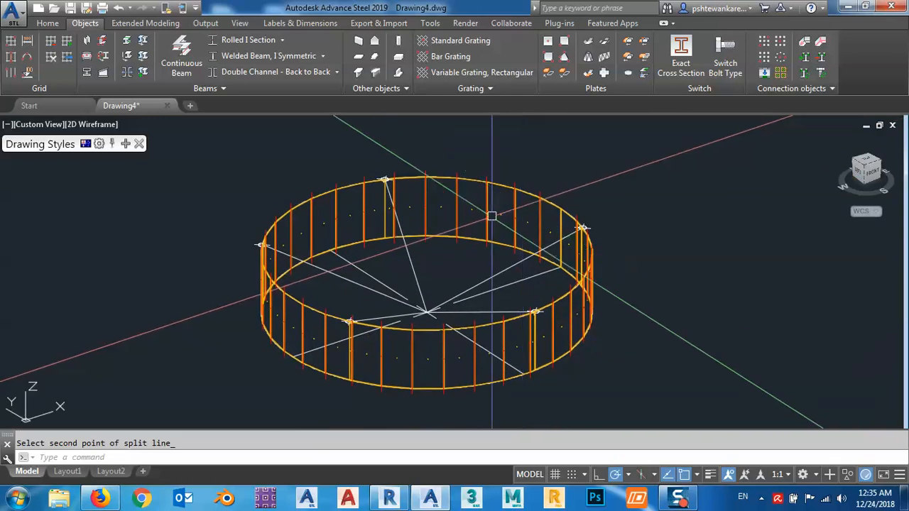
pyautogui.keyDown('shift'); pyautogui.moveTo(487, 215); pyautogui.dragTo(527, 334, button='middle'); pyautogui.keyUp('shift')
pyautogui.moveTo(457, 219); pyautogui.dragTo(452, 272, button='middle')
pyautogui.scroll(6, 531, 213)
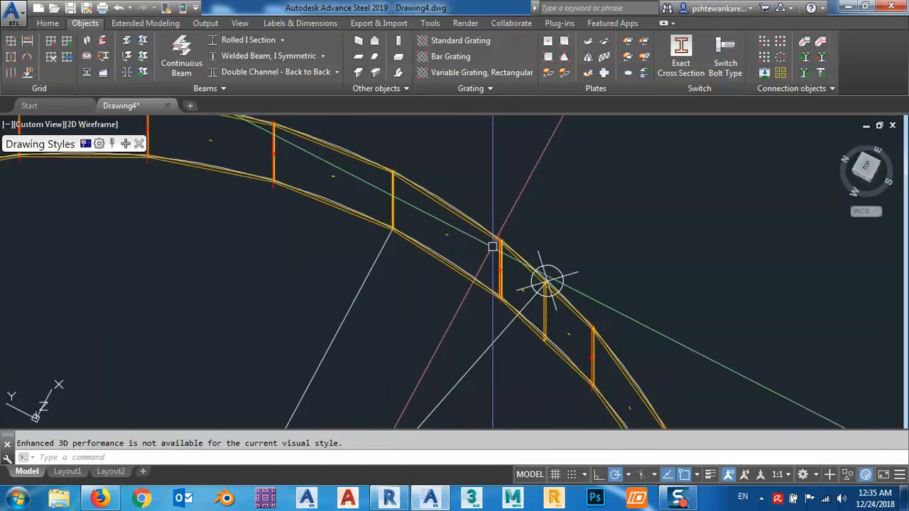
pyautogui.click(92, 125)
pyautogui.click(122, 173)
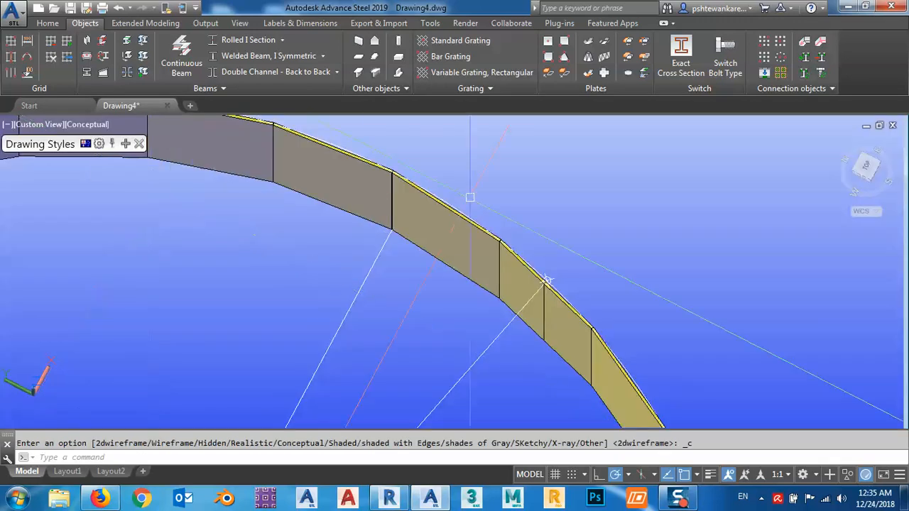
pyautogui.moveTo(497, 277)
pyautogui.keyDown('shift'); pyautogui.mouseDown(button='middle')
pyautogui.moveTo(465, 210)
pyautogui.moveTo(483, 284)
pyautogui.mouseUp(button='middle'); pyautogui.keyUp('shift')
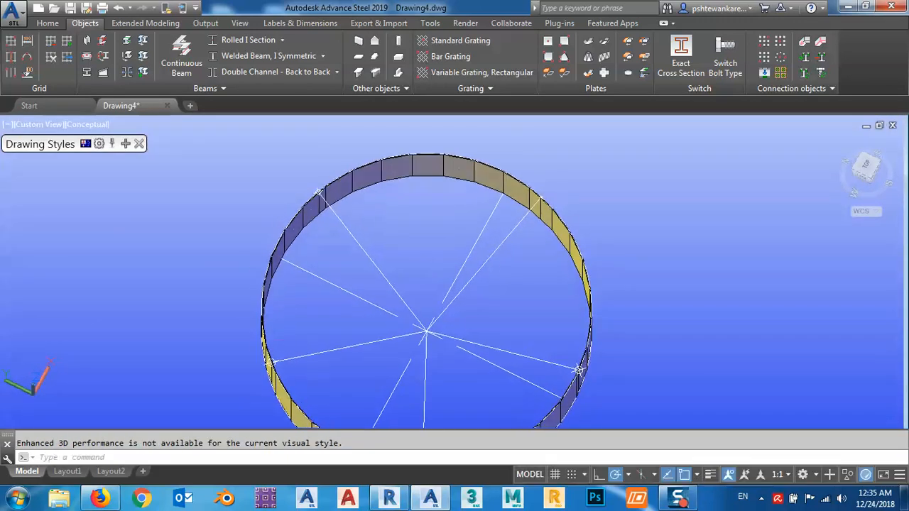
# Delete the radial lines and the centre mark inside the shell
pyautogui.click(497, 288)
pyautogui.click(383, 354)
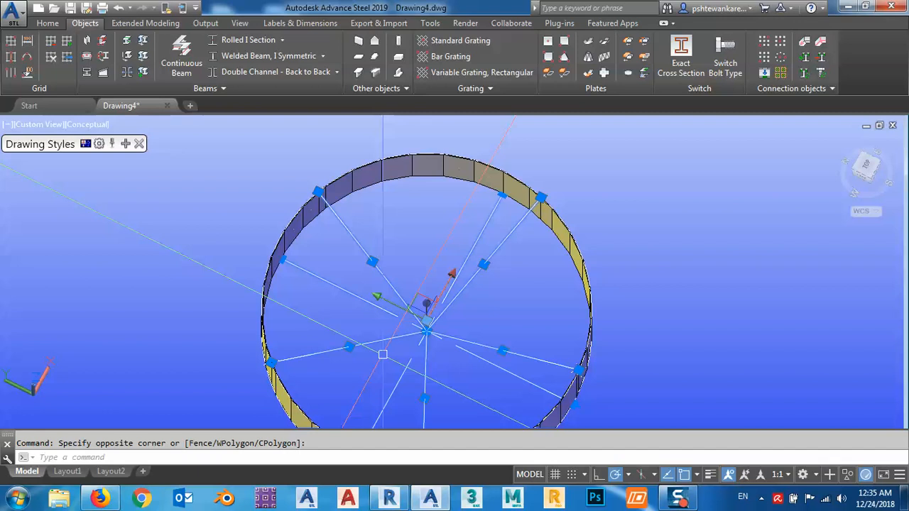
pyautogui.press('Delete')
# Select all the division points around the shell's rim with Select Similar and delete them
pyautogui.keyDown('shift'); pyautogui.moveTo(419, 353); pyautogui.dragTo(426, 337, button='middle'); pyautogui.keyUp('shift')
pyautogui.scroll(3, 322, 177)
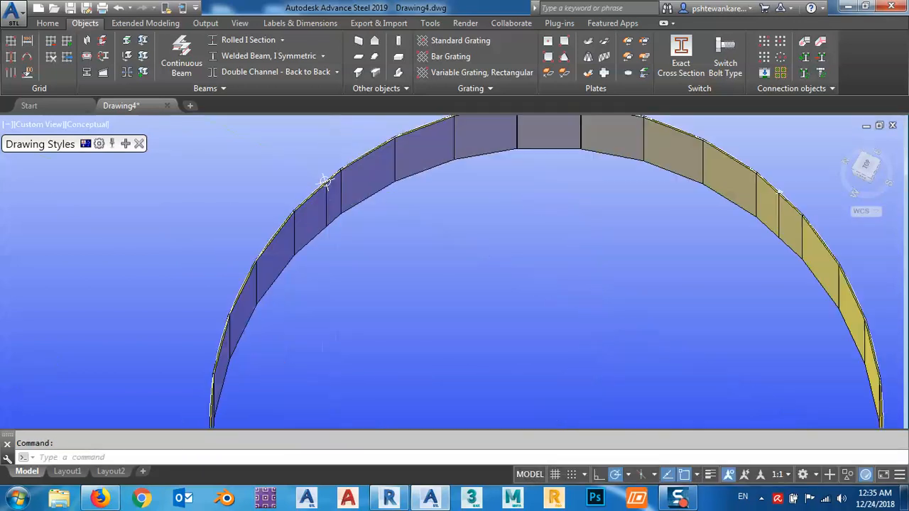
pyautogui.scroll(2, 322, 177)
pyautogui.rightClick(243, 183)
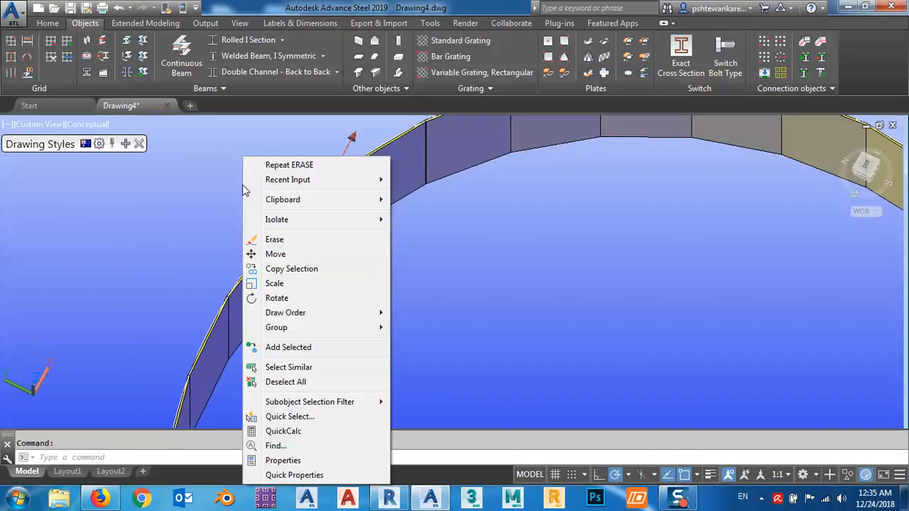
pyautogui.click(288, 367)
pyautogui.scroll(-6, 351, 292)
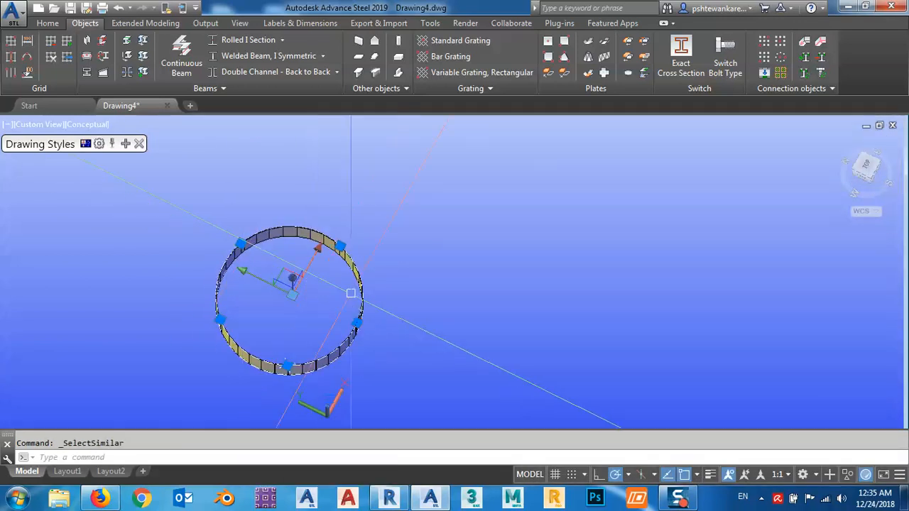
pyautogui.press('Delete')
# Set the colour of the long shell segment at the back to Red in its properties
pyautogui.keyDown('shift'); pyautogui.moveTo(323, 340); pyautogui.dragTo(306, 253, button='middle'); pyautogui.keyUp('shift')
pyautogui.scroll(5, 303, 248)
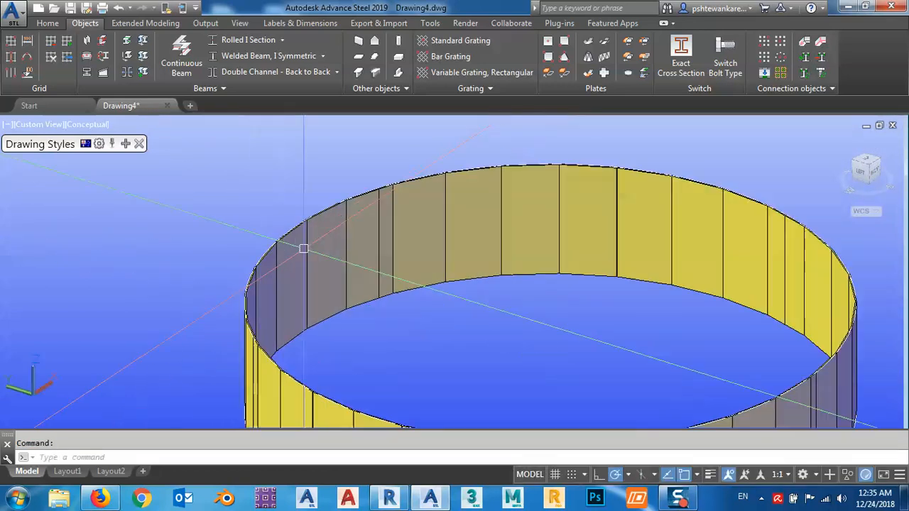
pyautogui.click(366, 227)
pyautogui.click(429, 218)
pyautogui.press('Escape')
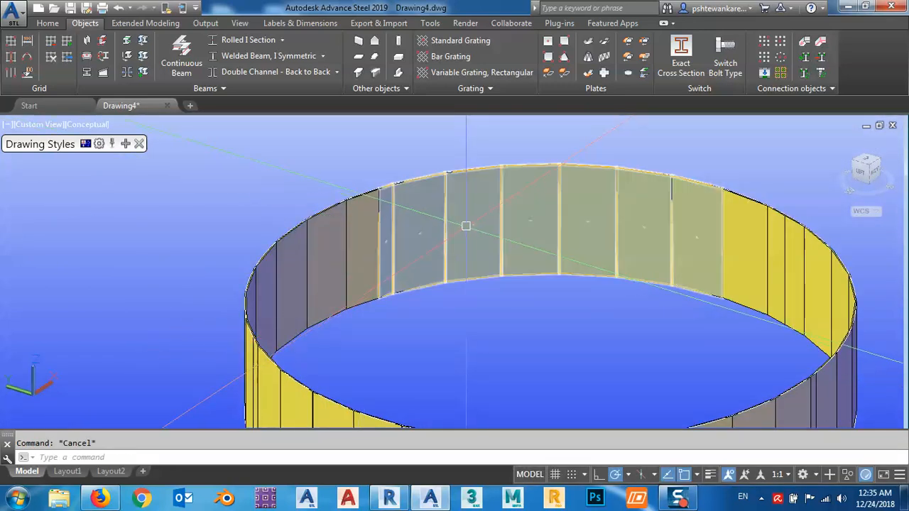
pyautogui.click(455, 226)
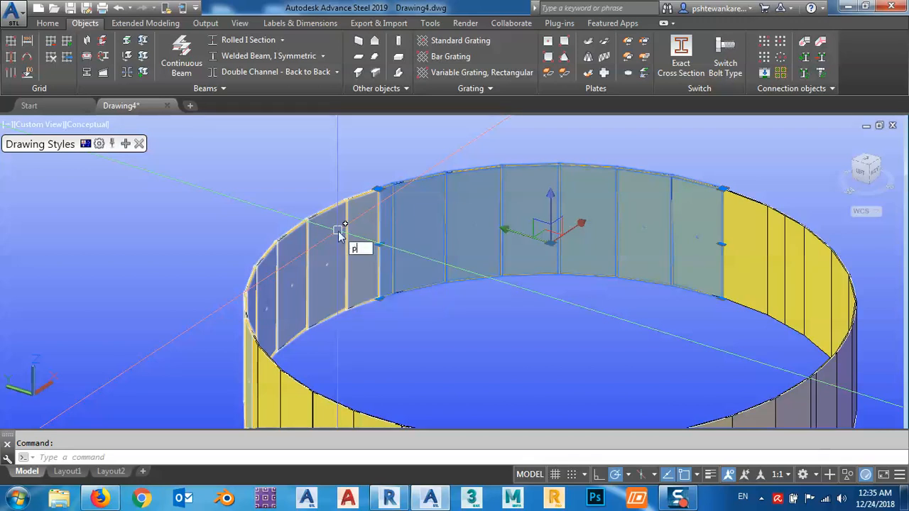
pyautogui.write('PR')
pyautogui.press('Return')
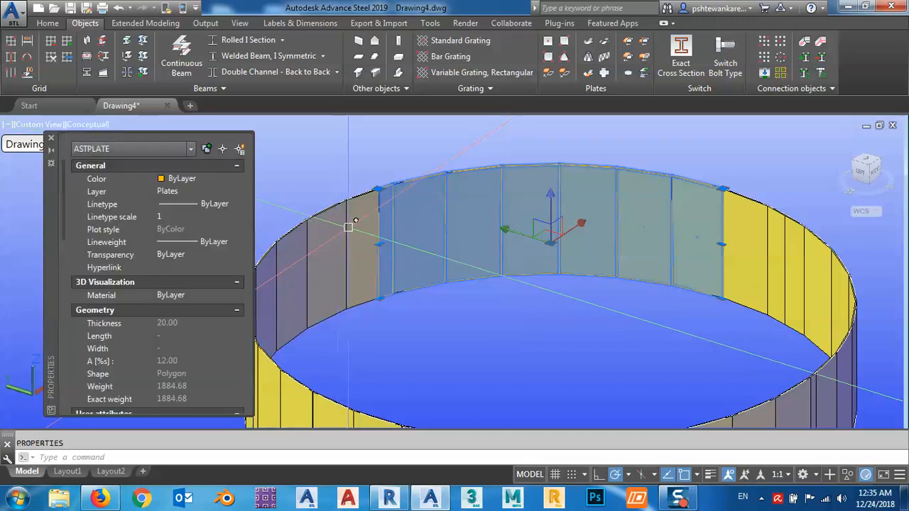
pyautogui.click(193, 179)
pyautogui.click(180, 214)
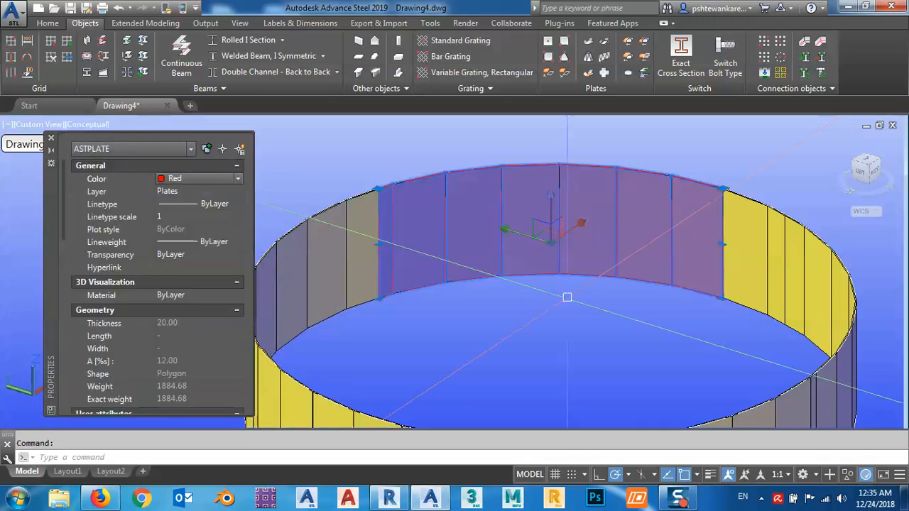
pyautogui.press('Escape')
# Set the colour of the short shell segment beside the red one to Green
pyautogui.click(719, 227)
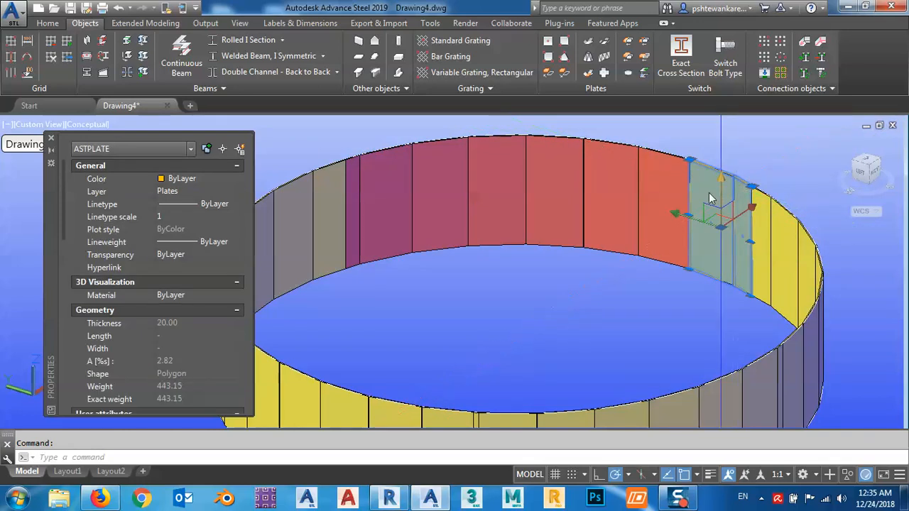
pyautogui.click(199, 180)
pyautogui.click(193, 182)
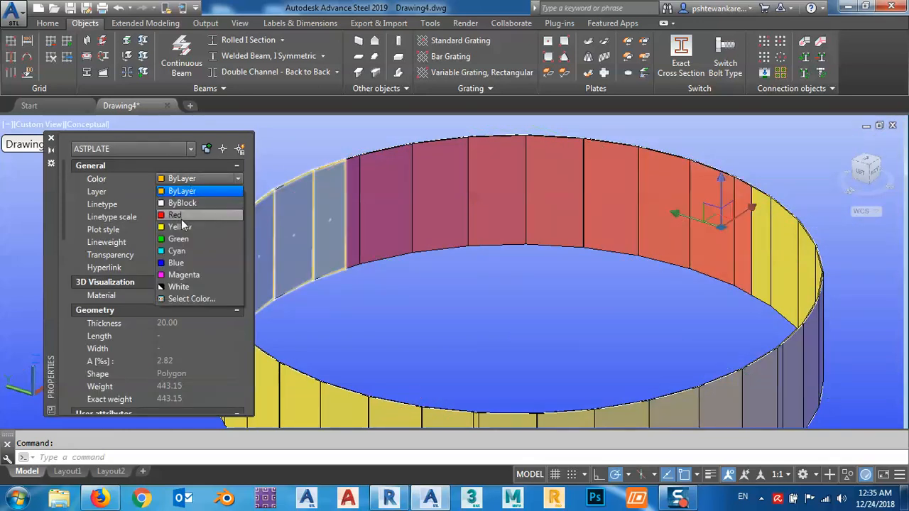
pyautogui.click(181, 240)
pyautogui.moveTo(542, 268); pyautogui.dragTo(547, 230, button='middle')
pyautogui.press('Escape')
pyautogui.scroll(-4, 553, 255)
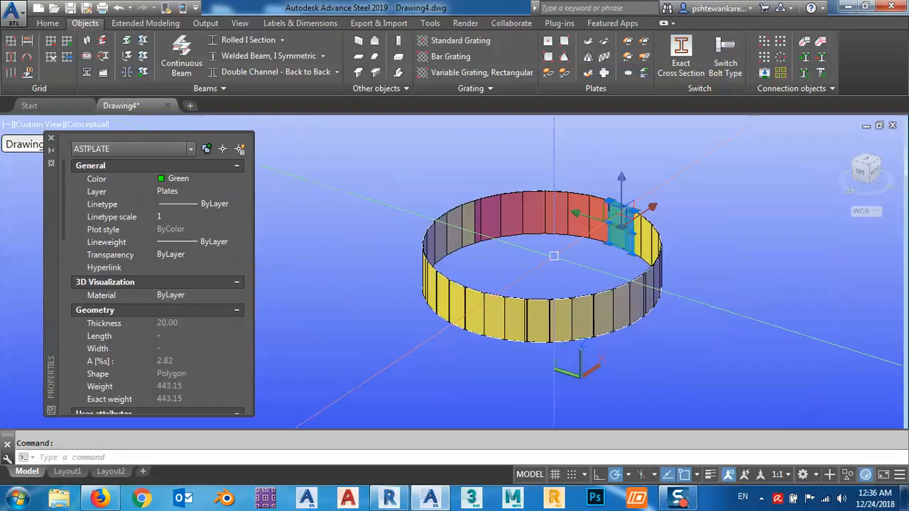
pyautogui.press('Escape')
# Colour the long segment beside the green one Cyan and the adjoining front segment Magenta
pyautogui.click(651, 273)
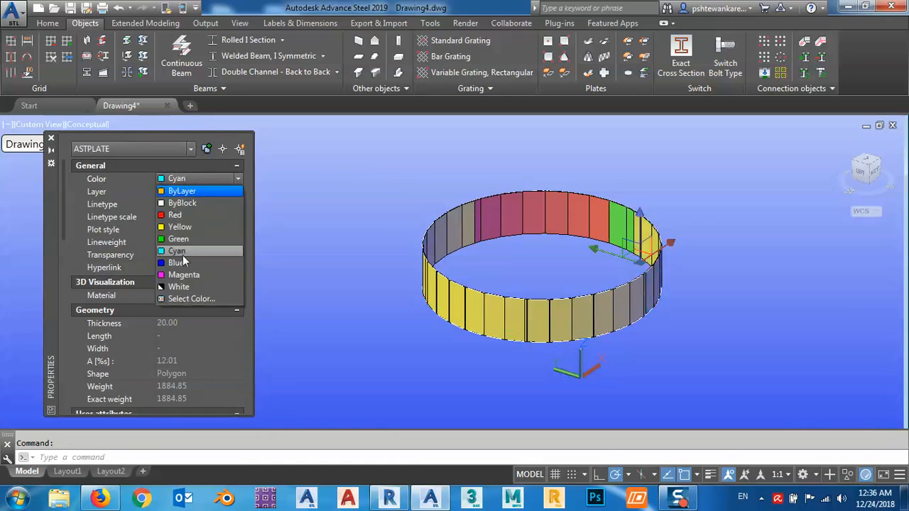
pyautogui.click(183, 262)
pyautogui.click(561, 312)
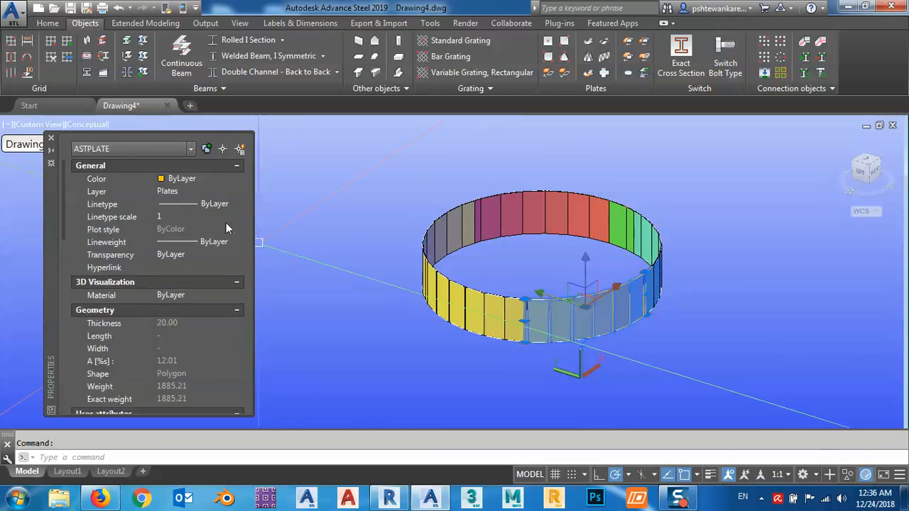
pyautogui.click(188, 177)
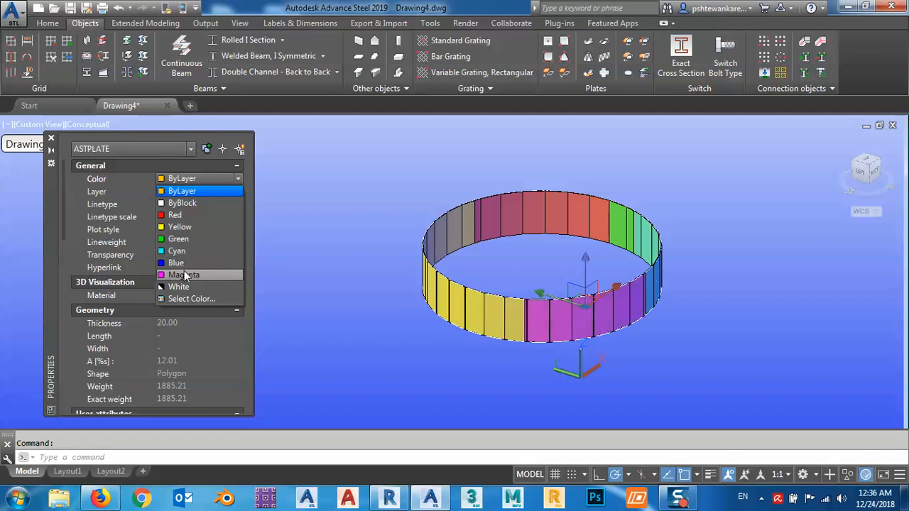
pyautogui.click(185, 275)
pyautogui.press('Escape')
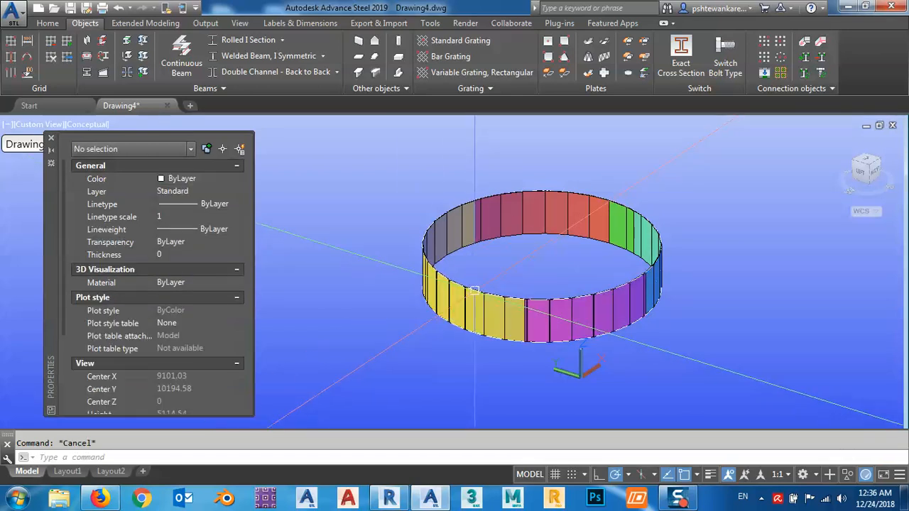
# Set the colour of the segment between the magenta and the uncoloured one to Blue
pyautogui.click(474, 290)
pyautogui.press('Escape')
pyautogui.moveTo(466, 305); pyautogui.dragTo(265, 259)
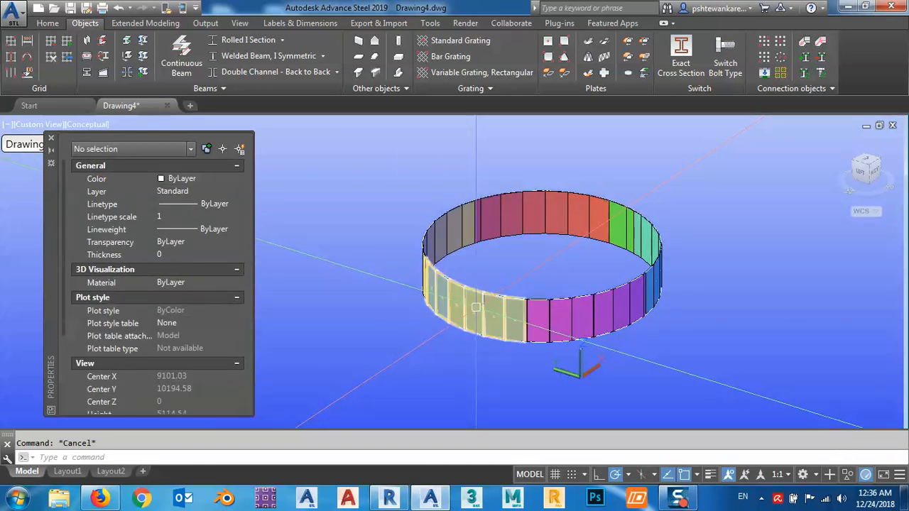
pyautogui.click(184, 180)
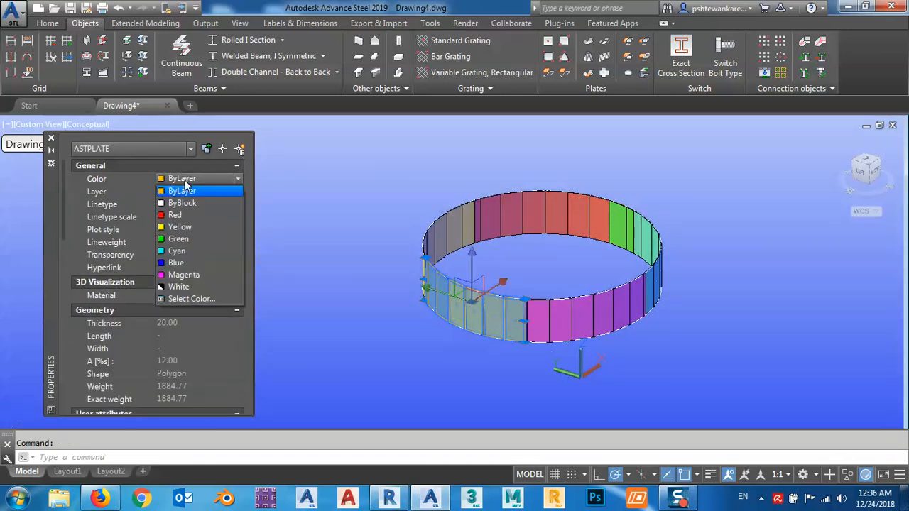
pyautogui.click(184, 263)
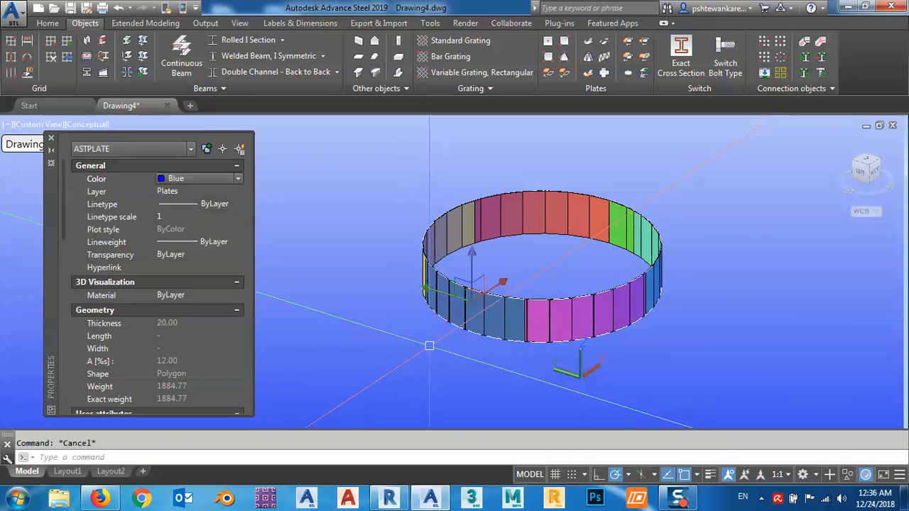
pyautogui.press('Escape')
# Delete the leftover construction curves along the shell's lower and upper edges
pyautogui.keyDown('shift'); pyautogui.moveTo(436, 365); pyautogui.dragTo(643, 387, button='middle'); pyautogui.keyUp('shift')
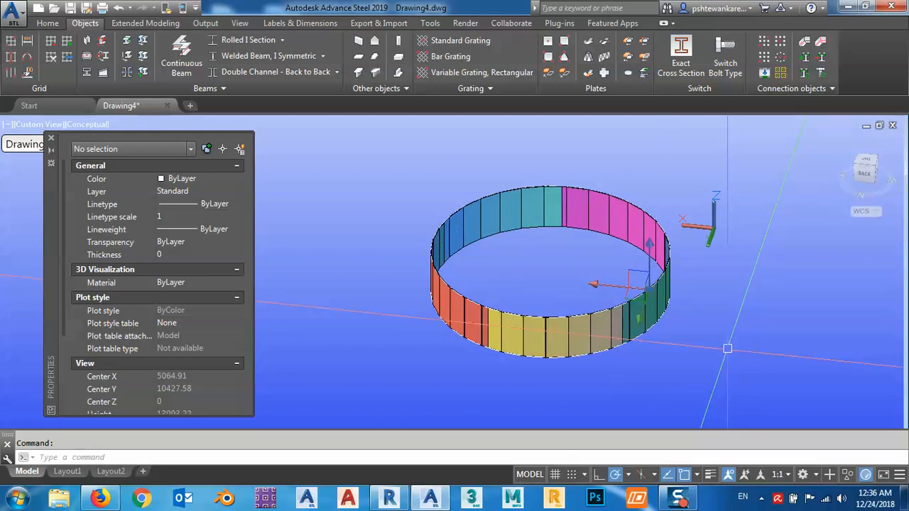
pyautogui.scroll(5, 546, 306)
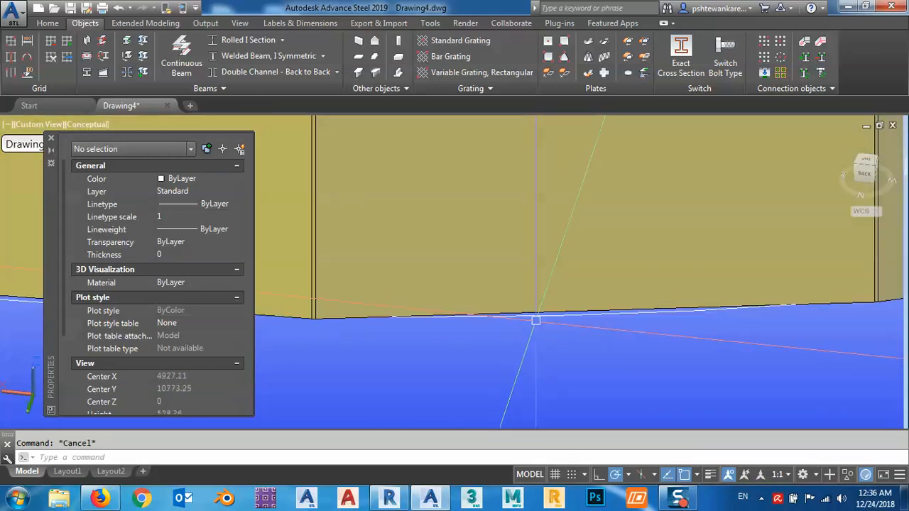
pyautogui.click(531, 318)
pyautogui.scroll(-3, 532, 337)
pyautogui.press('Delete')
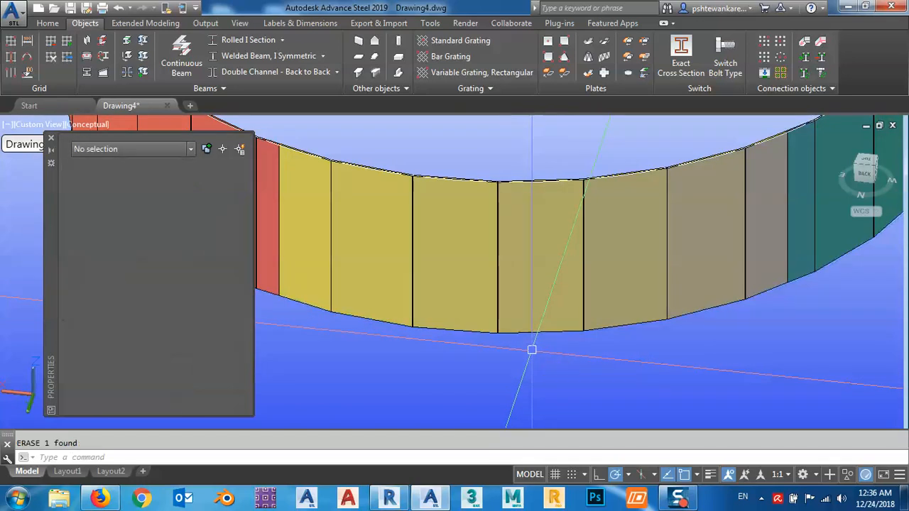
pyautogui.scroll(5, 531, 349)
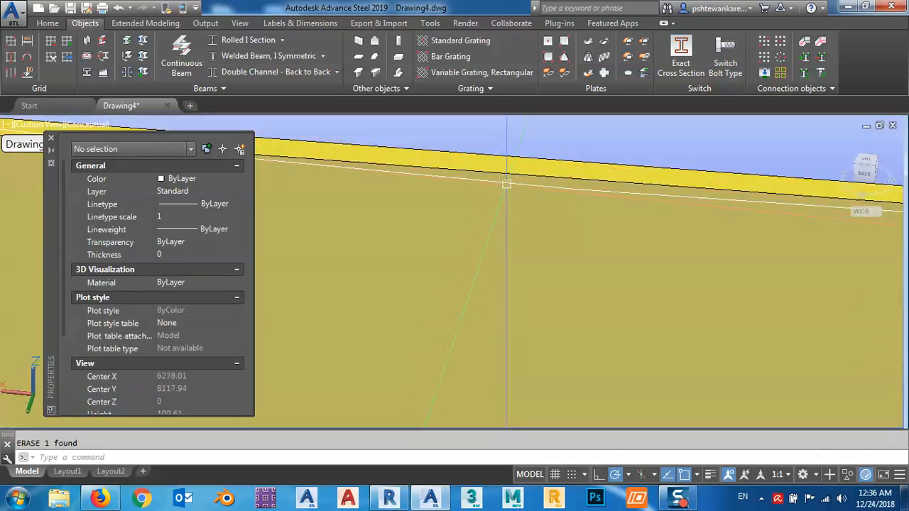
pyautogui.scroll(-5, 462, 152)
pyautogui.scroll(-8, 495, 265)
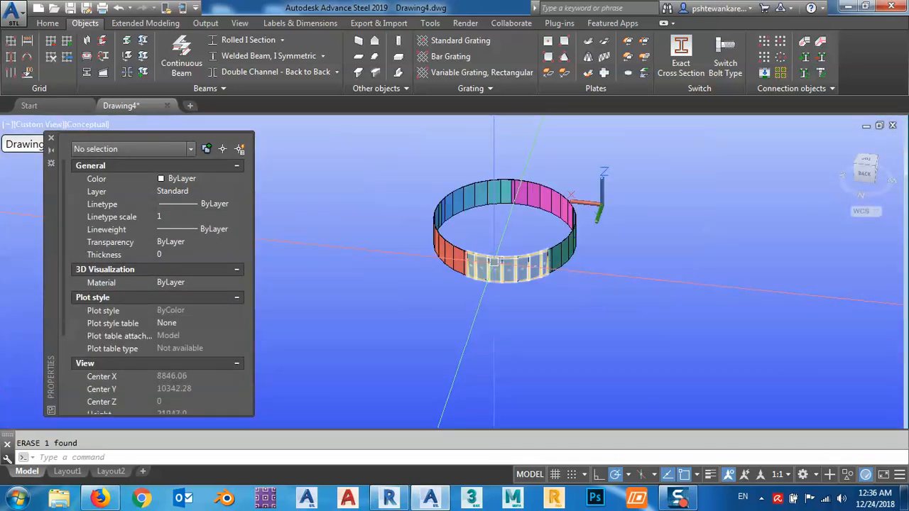
# Select the entire coloured shell, put away the Properties and Drawing Styles palettes, and open Transform elements for the selection
pyautogui.keyDown('shift'); pyautogui.moveTo(508, 280); pyautogui.dragTo(584, 334, button='middle'); pyautogui.keyUp('shift')
pyautogui.click(584, 335)
pyautogui.moveTo(652, 387); pyautogui.dragTo(316, 181)
pyautogui.click(603, 348)
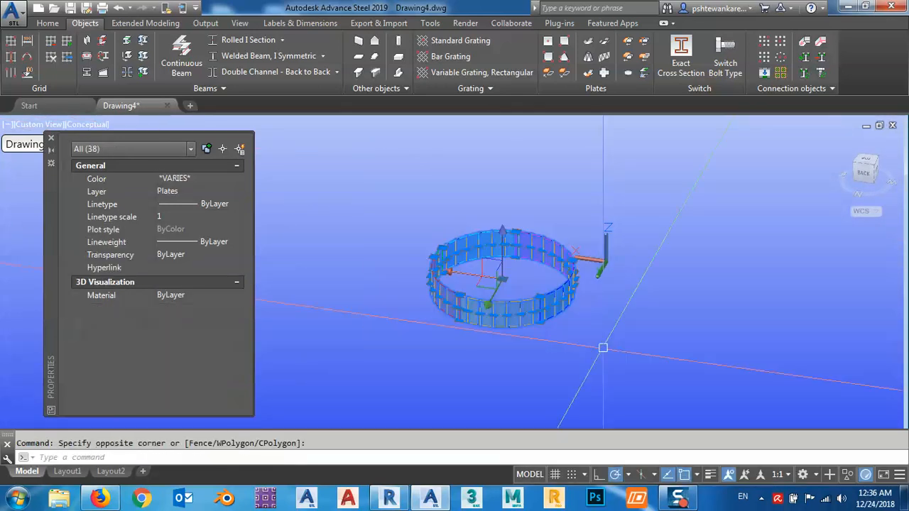
pyautogui.click(51, 137)
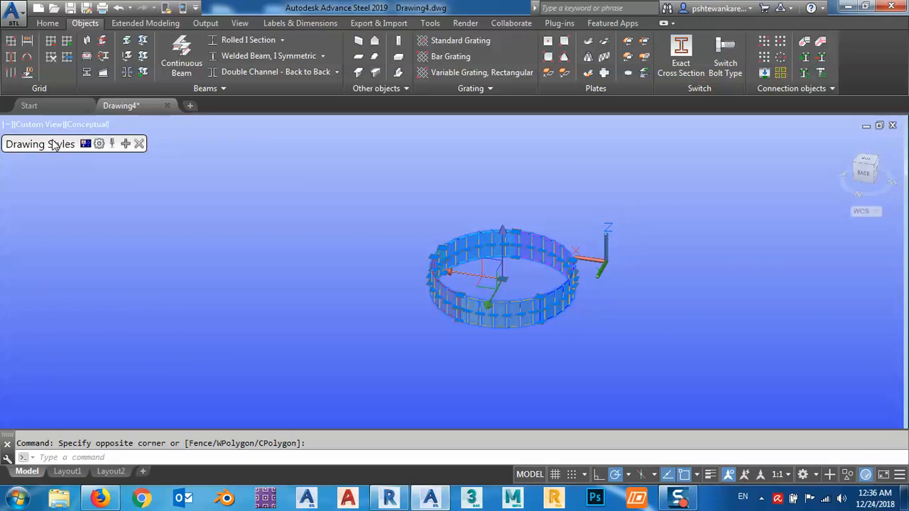
pyautogui.click(139, 144)
pyautogui.click(60, 24)
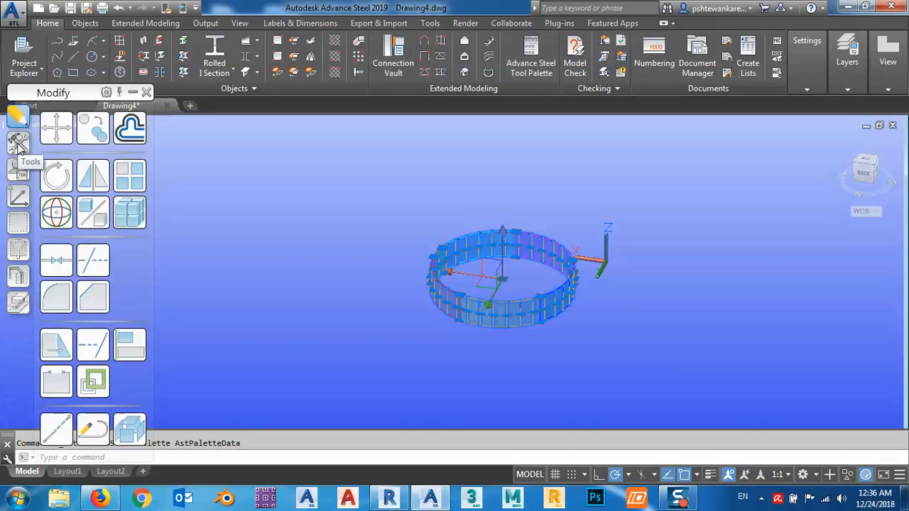
pyautogui.click(18, 142)
pyautogui.click(125, 130)
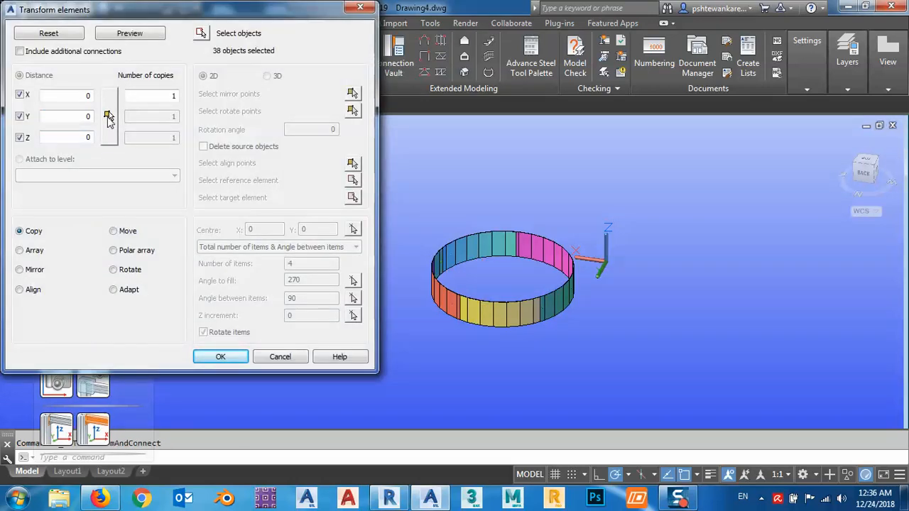
# Copy the shell ring upward 8 times at a Z distance of 2000, previewing the stack before accepting it
pyautogui.click(108, 117)
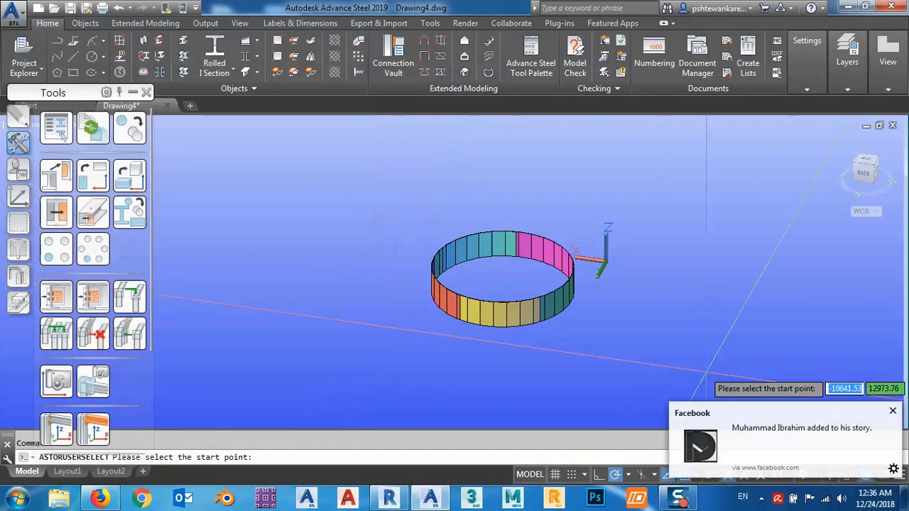
pyautogui.click(395, 387)
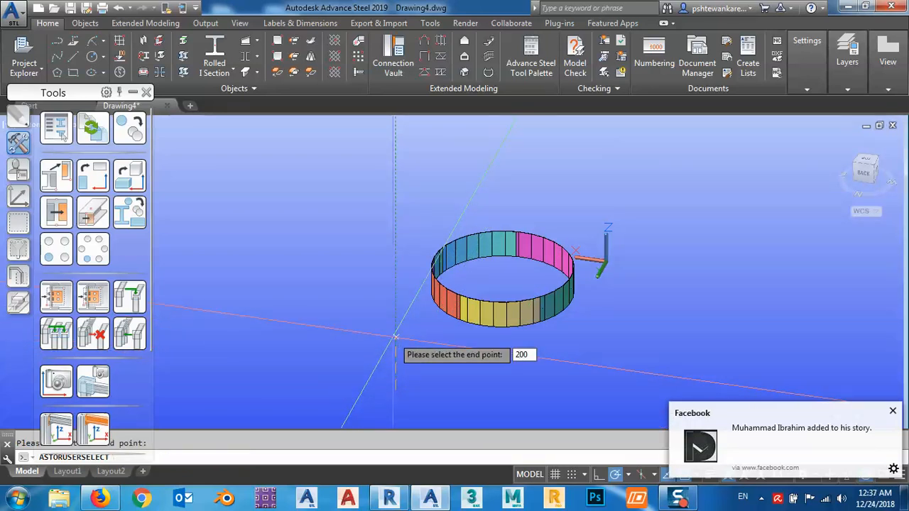
pyautogui.press('Return')
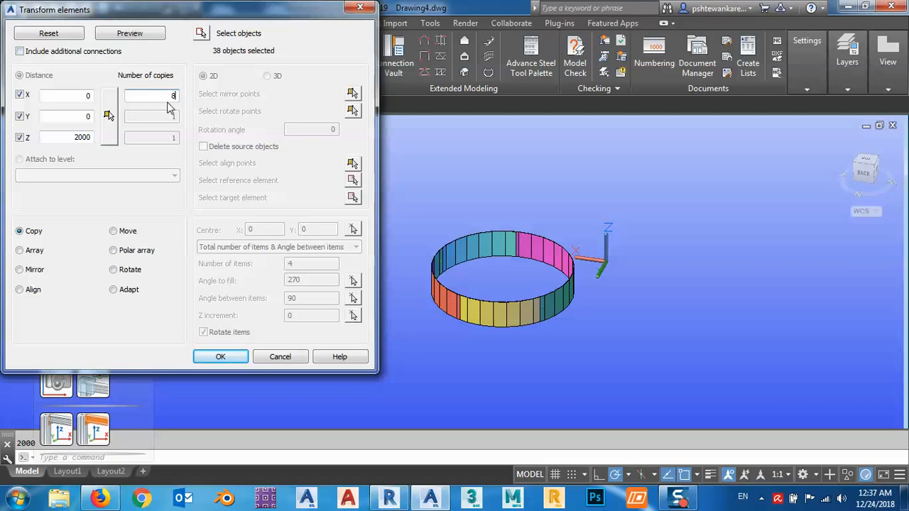
pyautogui.click(128, 36)
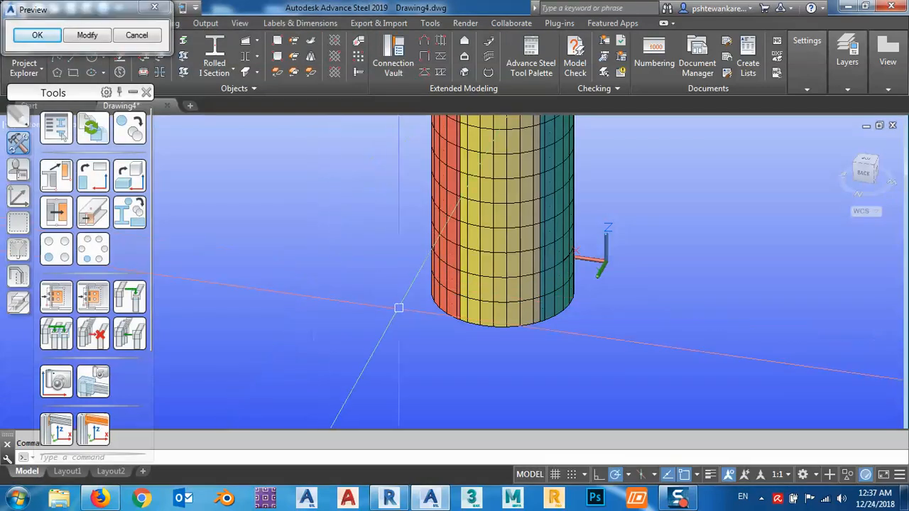
pyautogui.moveTo(397, 274); pyautogui.dragTo(405, 330, button='middle')
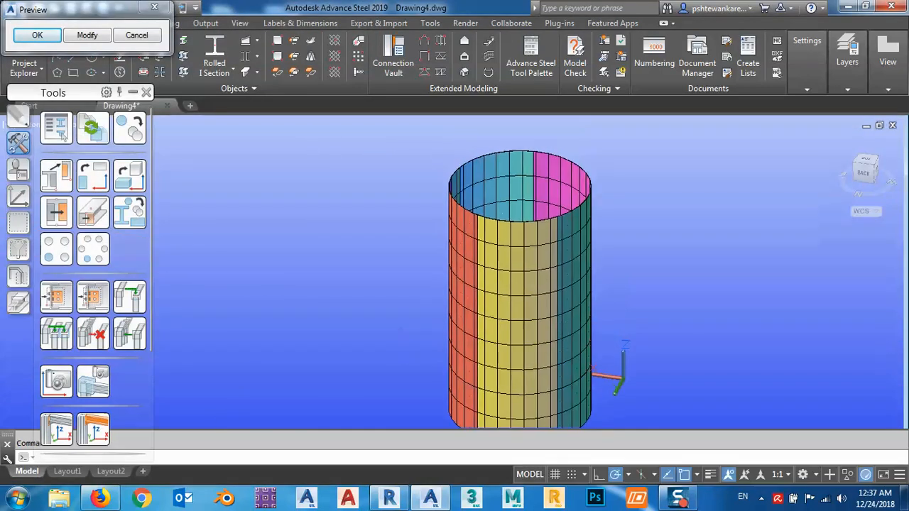
pyautogui.click(39, 35)
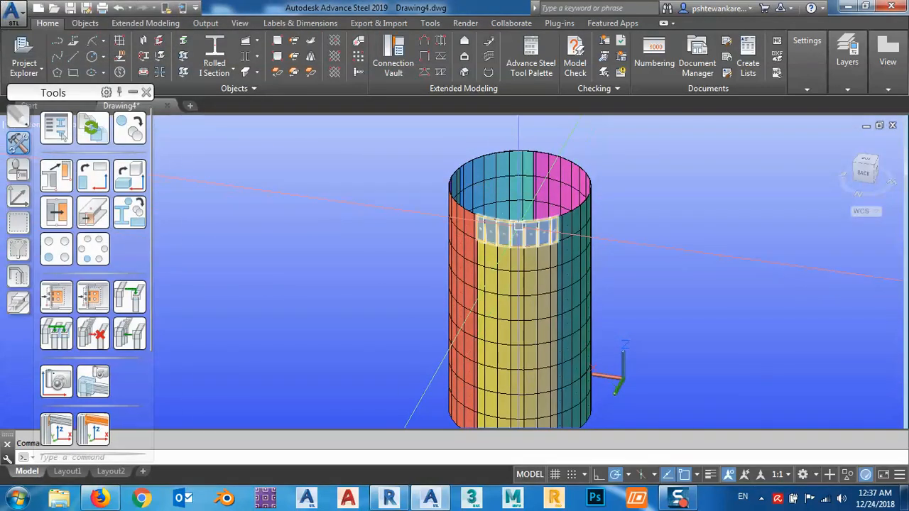
pyautogui.scroll(-4, 515, 225)
pyautogui.scroll(3, 516, 298)
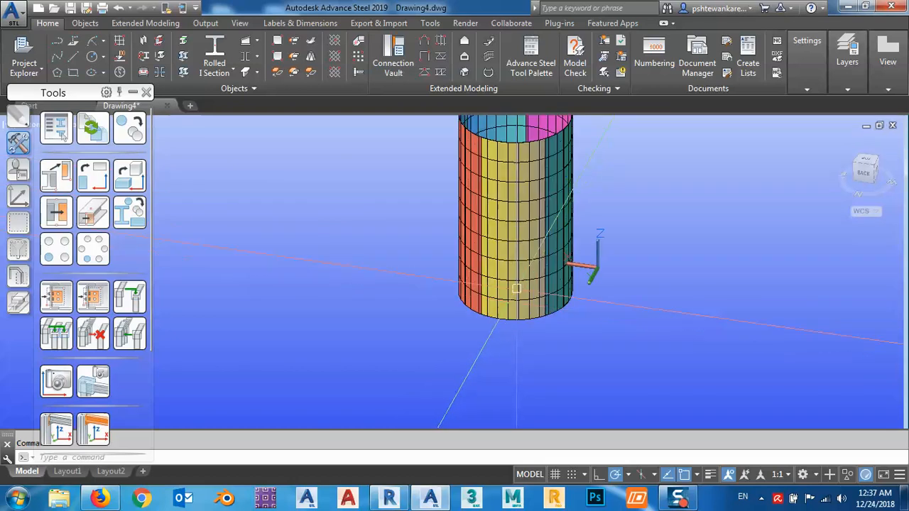
pyautogui.moveTo(513, 275); pyautogui.dragTo(501, 297, button='middle')
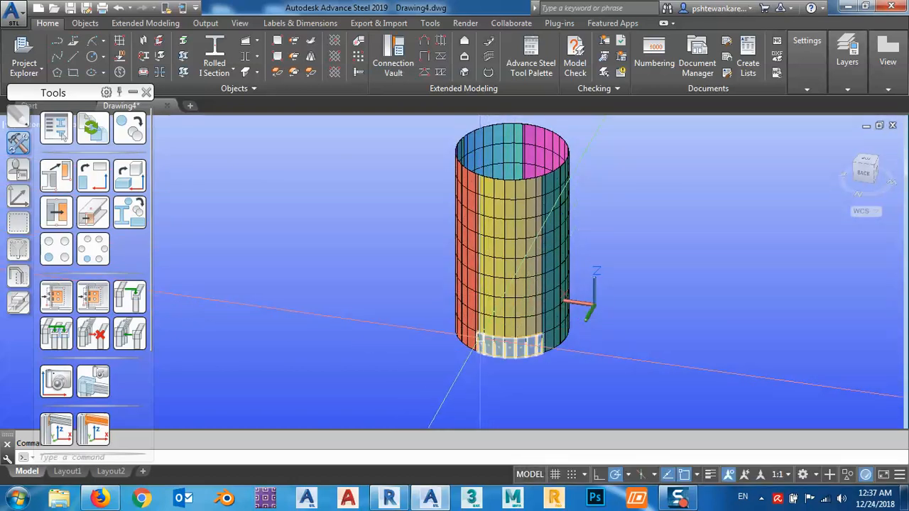
# Undo the eightfold stack and copy the shell ring upward once at a Z distance of 2000
pyautogui.scroll(5, 483, 348)
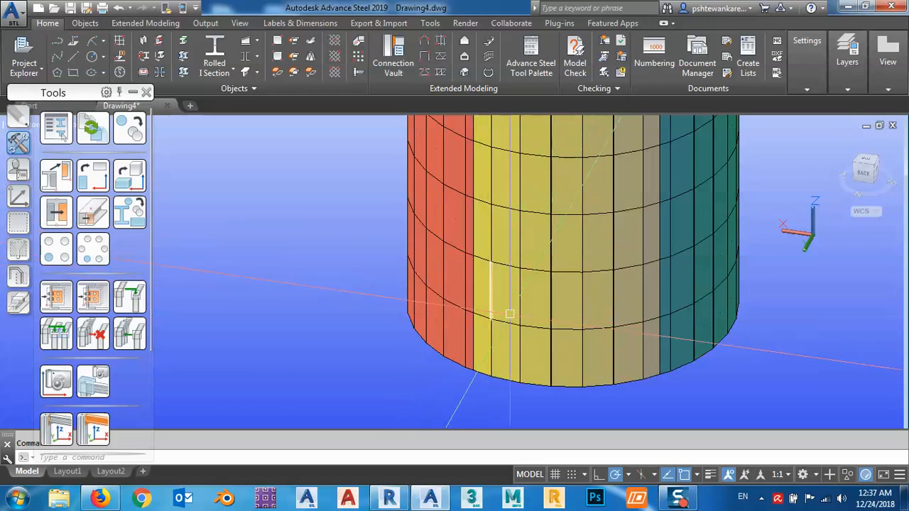
pyautogui.scroll(-4, 519, 309)
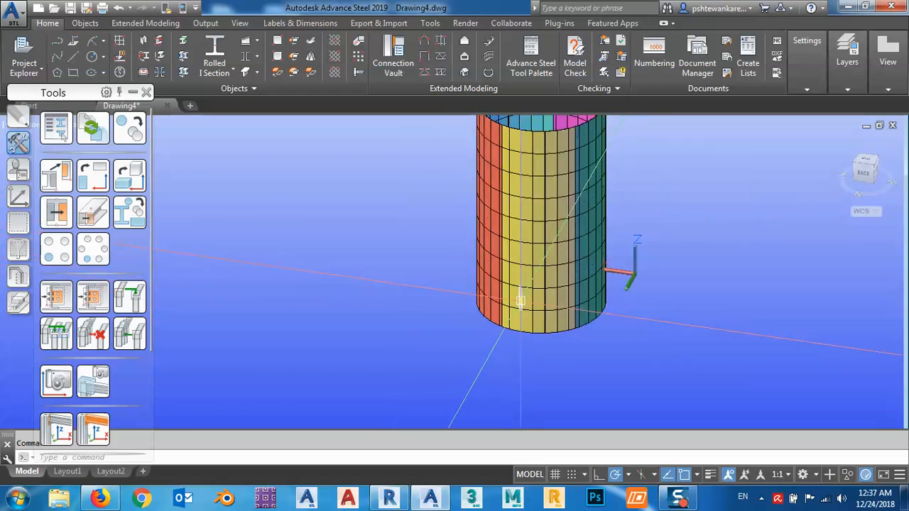
pyautogui.scroll(4, 524, 304)
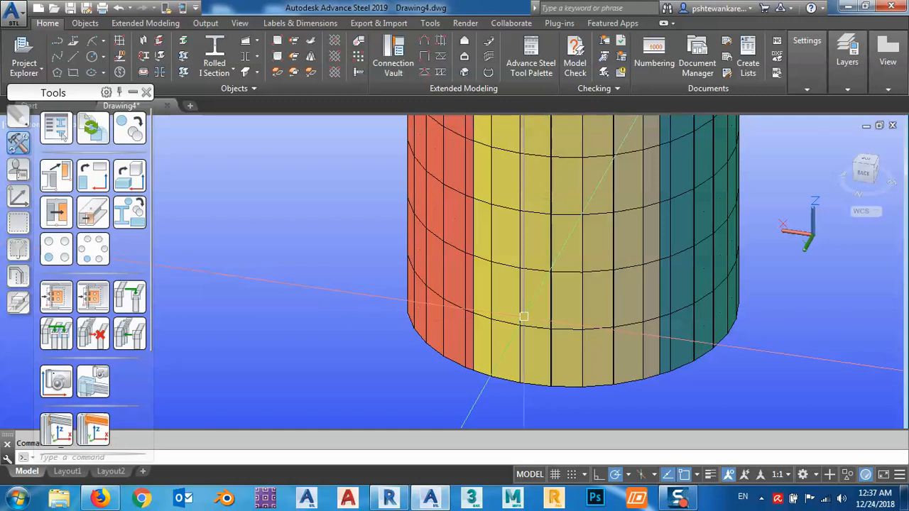
pyautogui.scroll(-4, 523, 318)
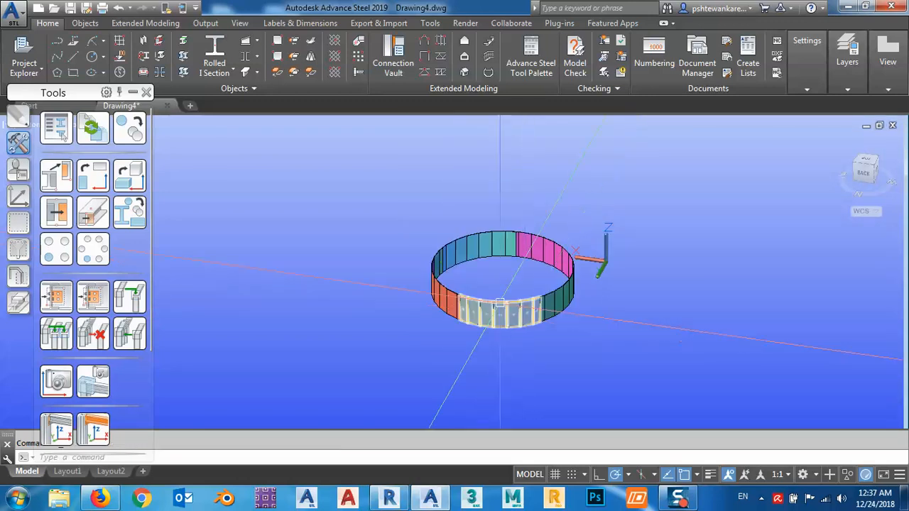
pyautogui.click(396, 185)
pyautogui.click(589, 344)
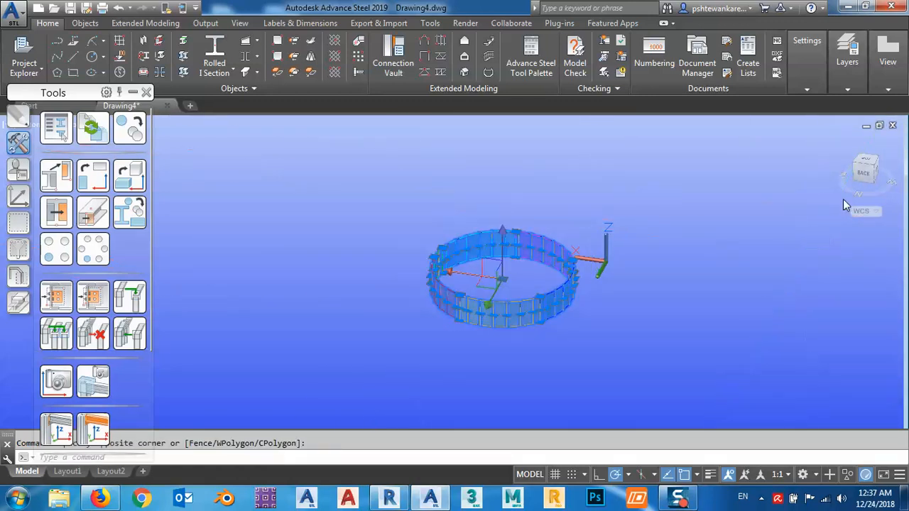
pyautogui.click(131, 128)
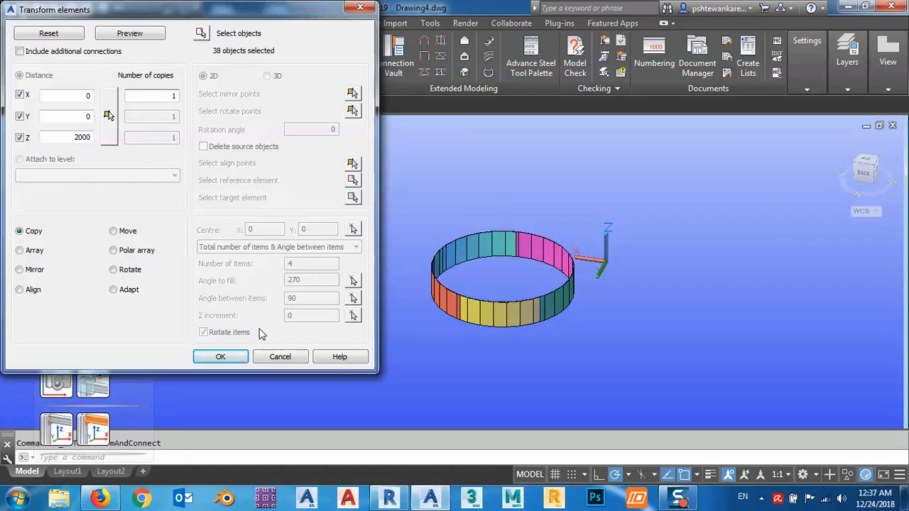
pyautogui.click(221, 357)
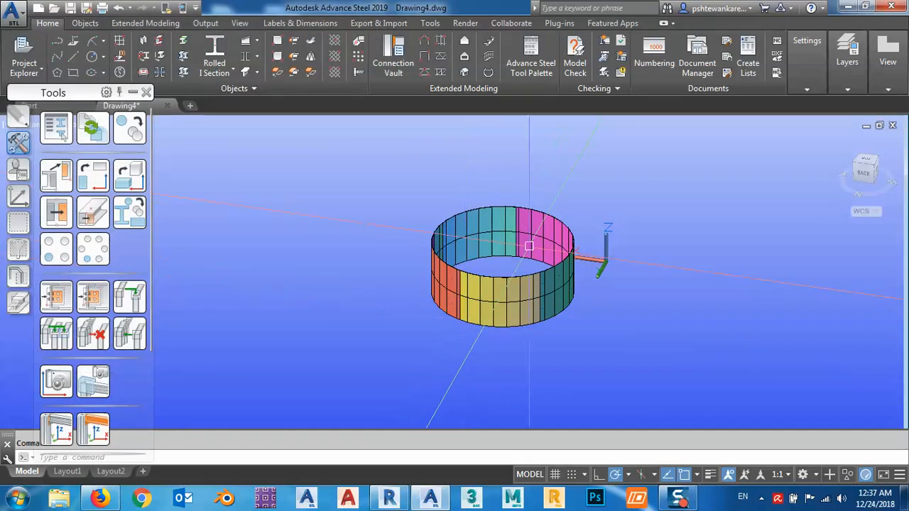
# Select the upper shell ring from the back view and try to rotate it in the top view
pyautogui.click(872, 177)
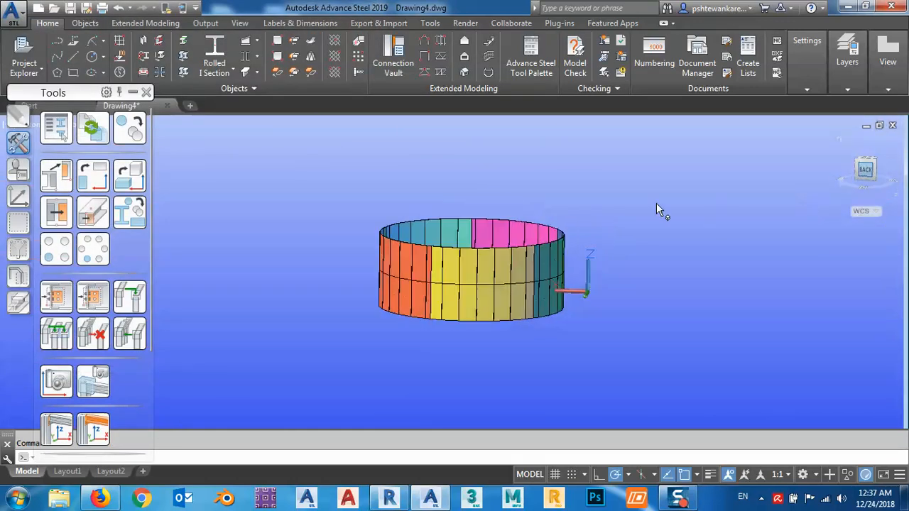
pyautogui.click(604, 186)
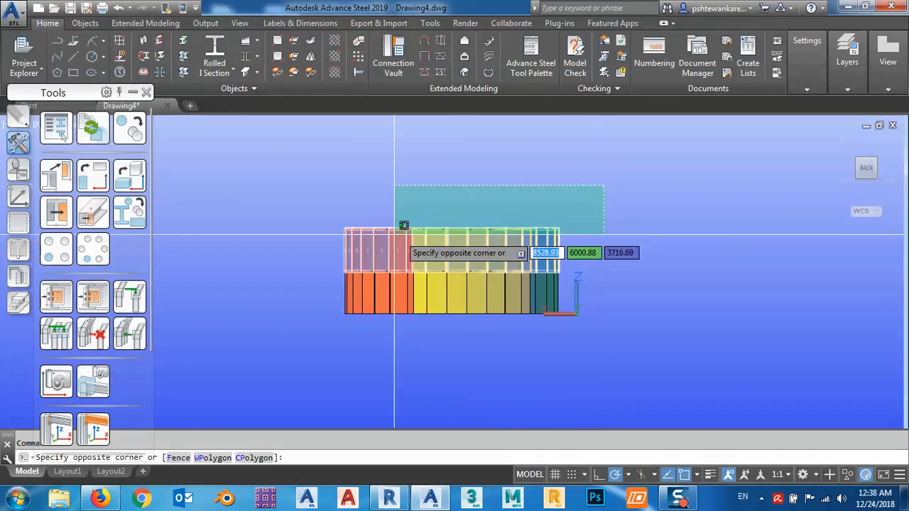
pyautogui.click(866, 160)
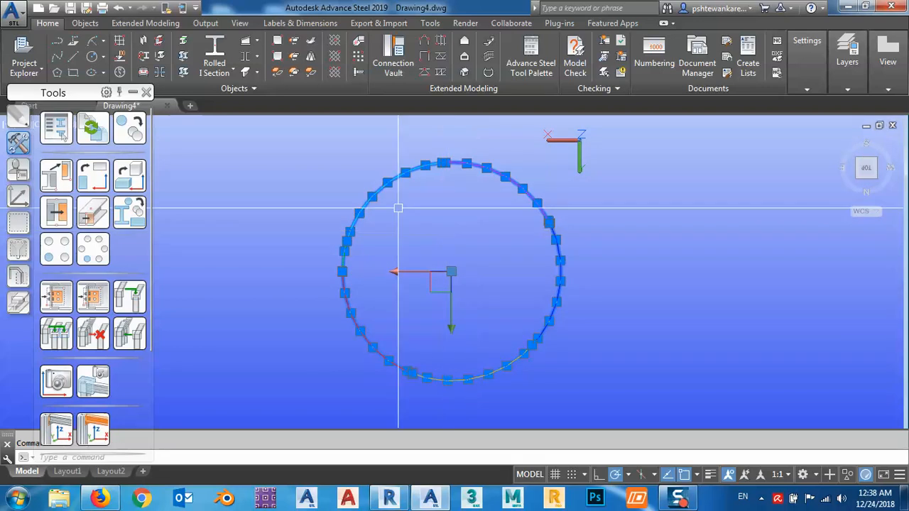
pyautogui.write('r')
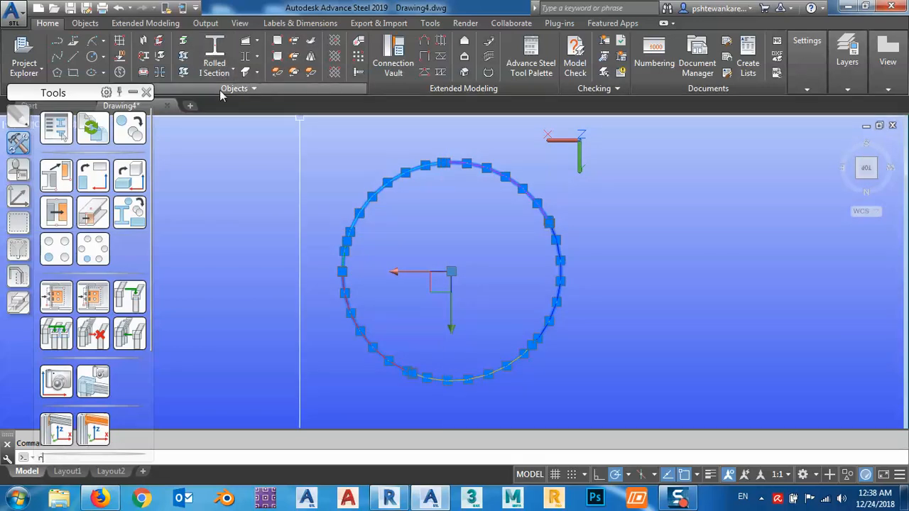
pyautogui.write('o')
pyautogui.press('Return')
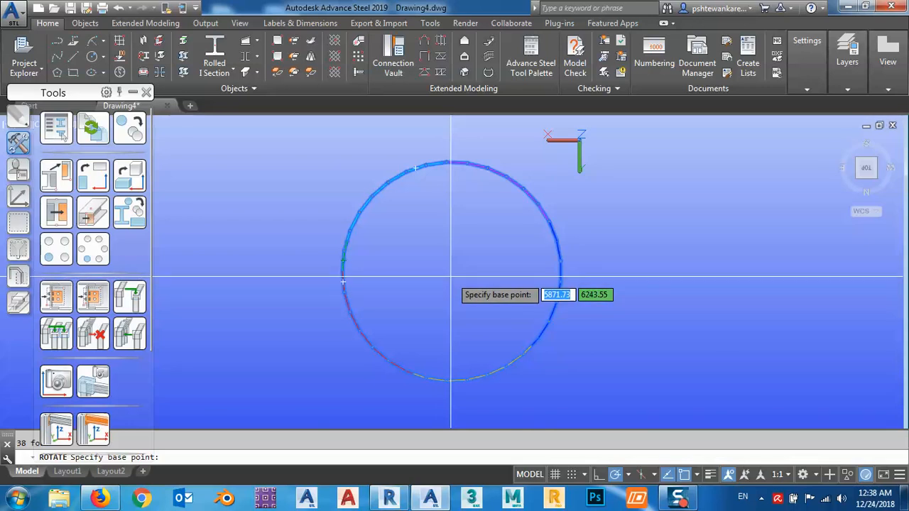
pyautogui.press('Escape')
# Undo the view changes and the single upward copy of the shell ring
pyautogui.keyDown('shift'); pyautogui.moveTo(464, 320); pyautogui.dragTo(509, 216, button='middle'); pyautogui.keyUp('shift')
pyautogui.hotkey('ctrl', 'z')
pyautogui.hotkey('ctrl', 'z')
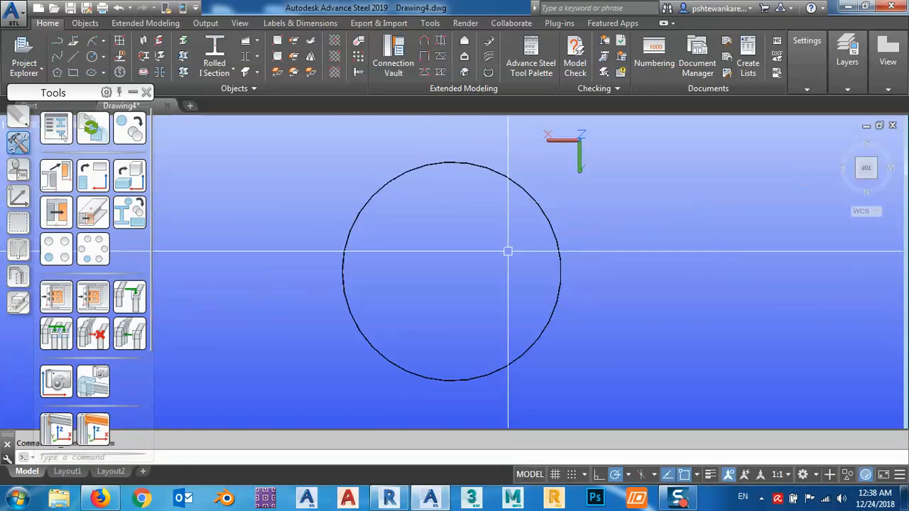
pyautogui.hotkey('ctrl', 'z')
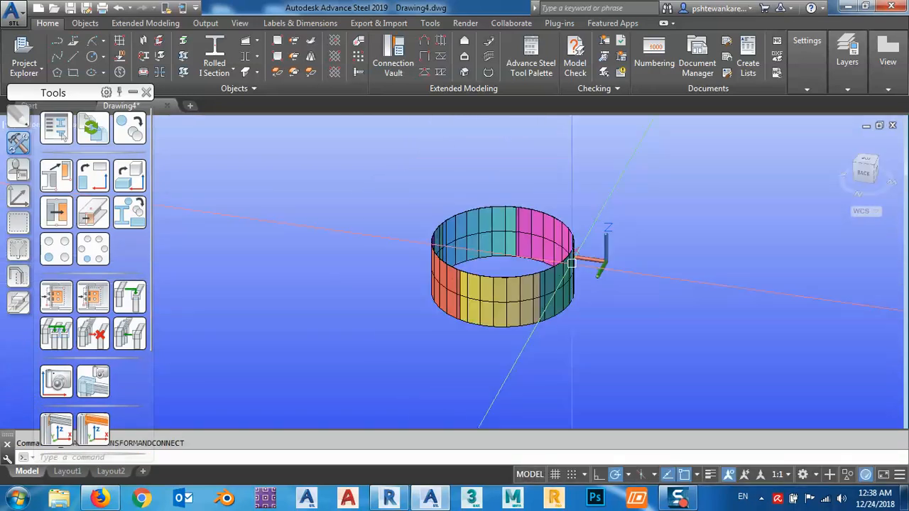
pyautogui.keyDown('shift'); pyautogui.moveTo(572, 263); pyautogui.dragTo(560, 278, button='middle'); pyautogui.keyUp('shift')
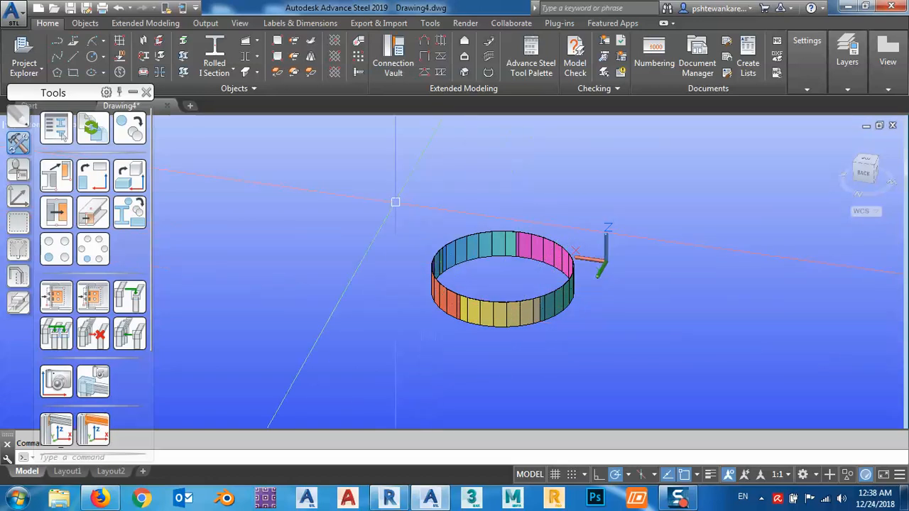
# Copy the entire shell ring upward 8 times at a Z distance of 2000 with Transform elements
pyautogui.click(381, 176)
pyautogui.click(589, 335)
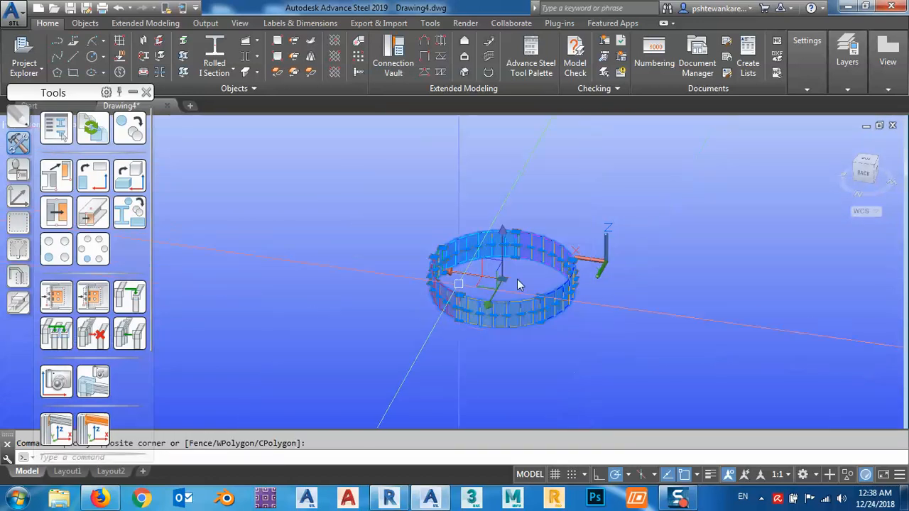
pyautogui.click(130, 128)
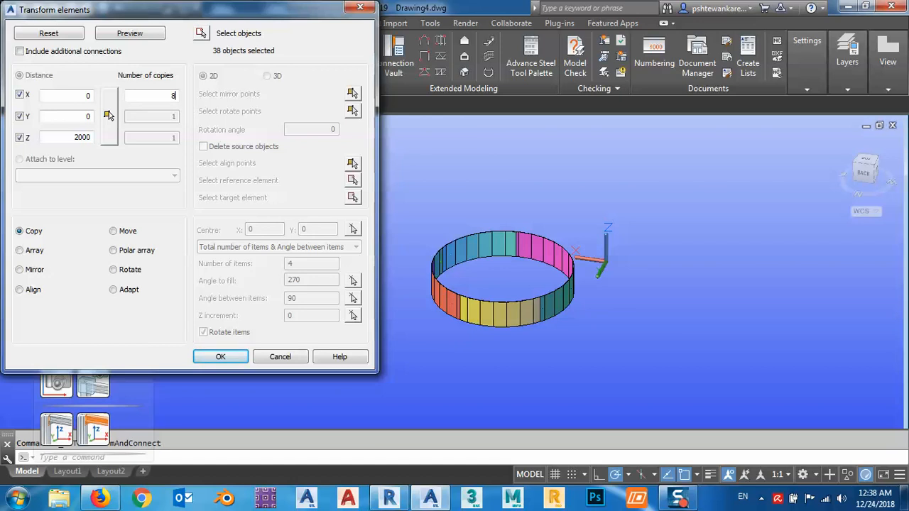
pyautogui.click(221, 357)
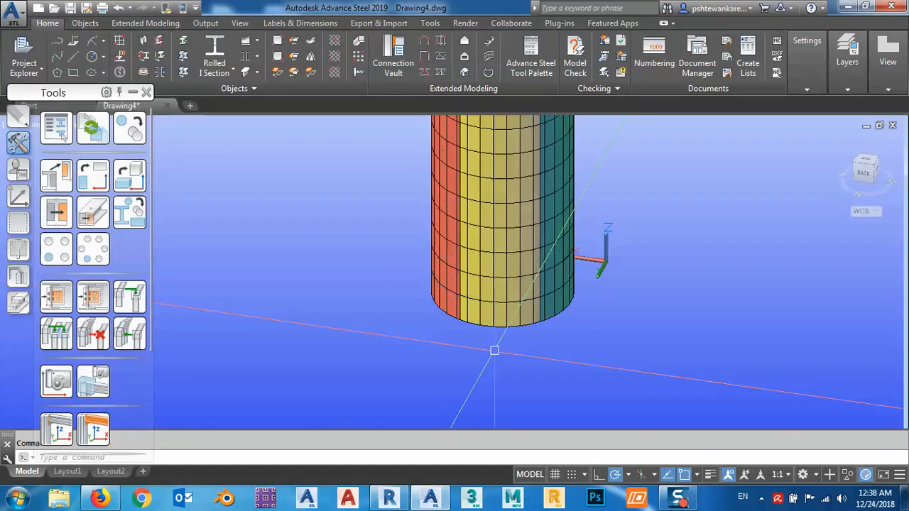
# Examine the stacked tank wall from several sides, from above and from below
pyautogui.scroll(-3, 481, 400)
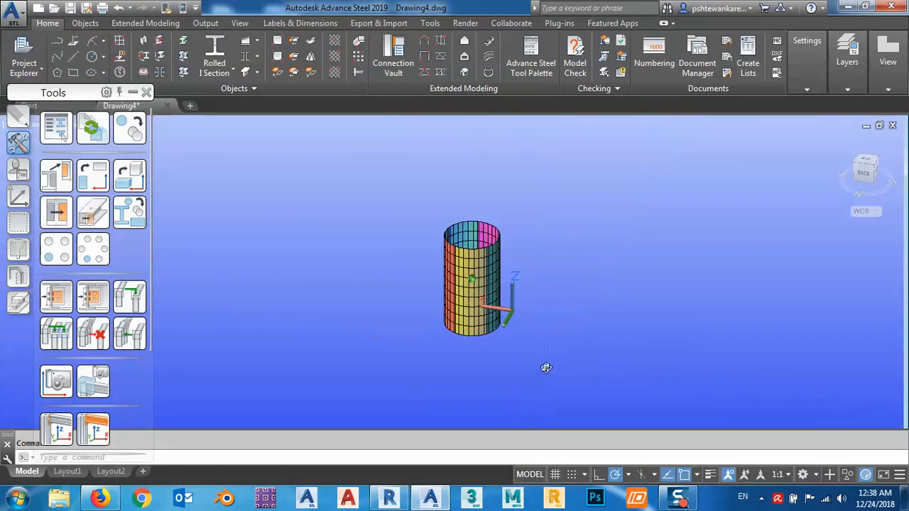
pyautogui.keyDown('shift'); pyautogui.moveTo(546, 367); pyautogui.dragTo(476, 307, button='middle'); pyautogui.keyUp('shift')
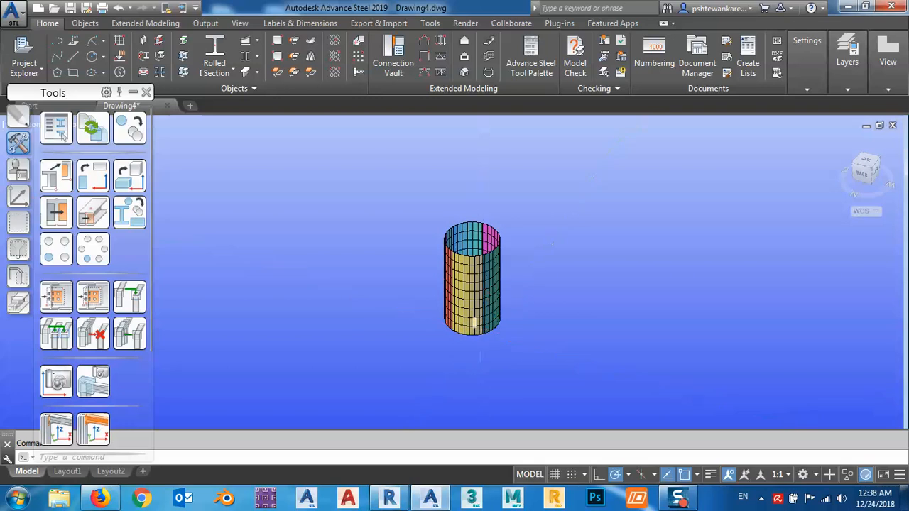
pyautogui.scroll(5, 470, 311)
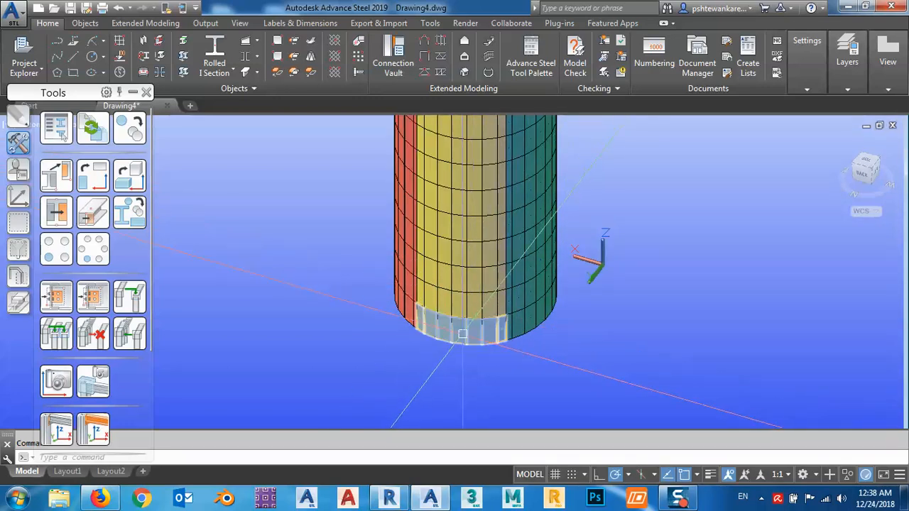
pyautogui.scroll(-3, 460, 332)
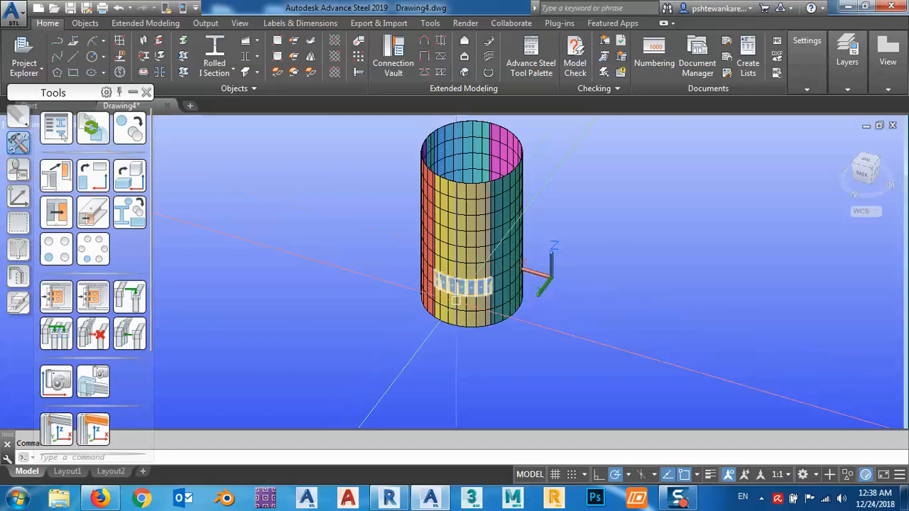
pyautogui.keyDown('shift'); pyautogui.moveTo(472, 284); pyautogui.dragTo(554, 213, button='middle'); pyautogui.keyUp('shift')
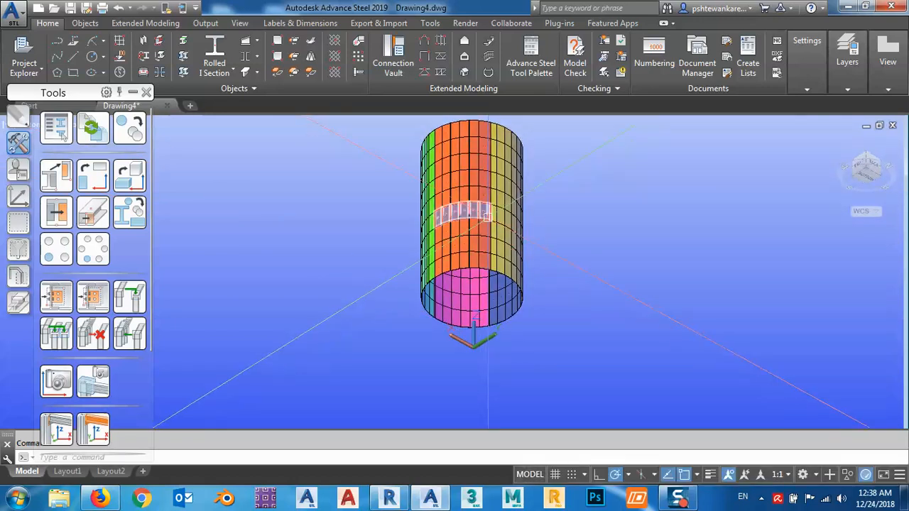
pyautogui.keyDown('shift'); pyautogui.moveTo(488, 216); pyautogui.dragTo(496, 341, button='middle'); pyautogui.keyUp('shift')
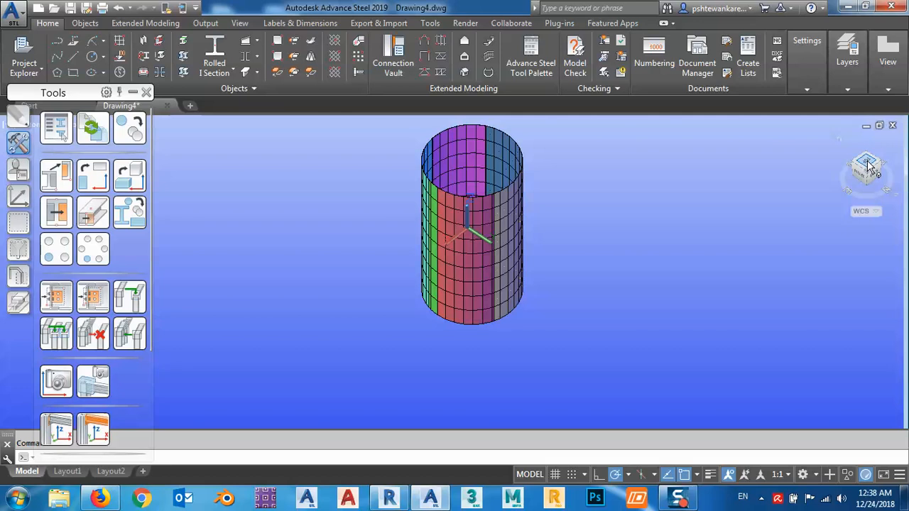
# Show the tank from the top, move the Tools palette clear of the view controls, and set the visual style to 2D Wireframe
pyautogui.click(867, 164)
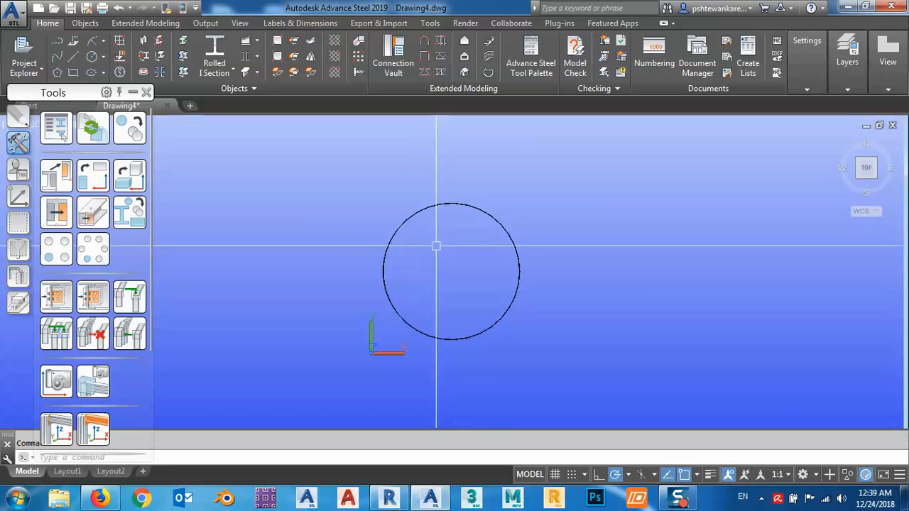
pyautogui.moveTo(443, 281); pyautogui.dragTo(447, 284, button='middle')
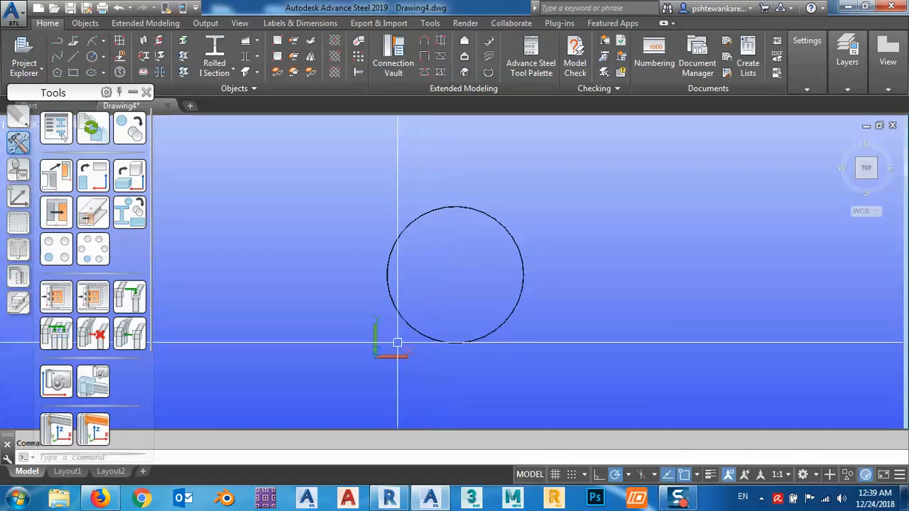
pyautogui.moveTo(57, 82); pyautogui.dragTo(55, 196)
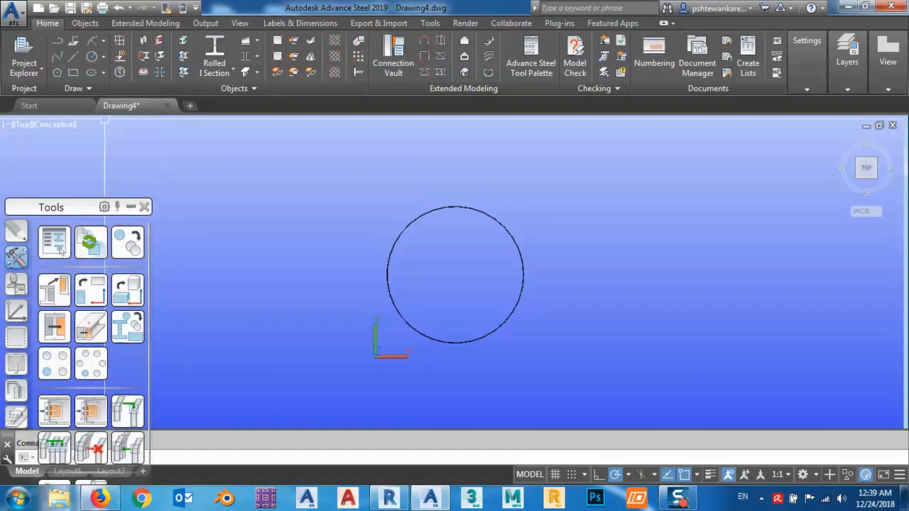
pyautogui.click(69, 126)
pyautogui.click(100, 159)
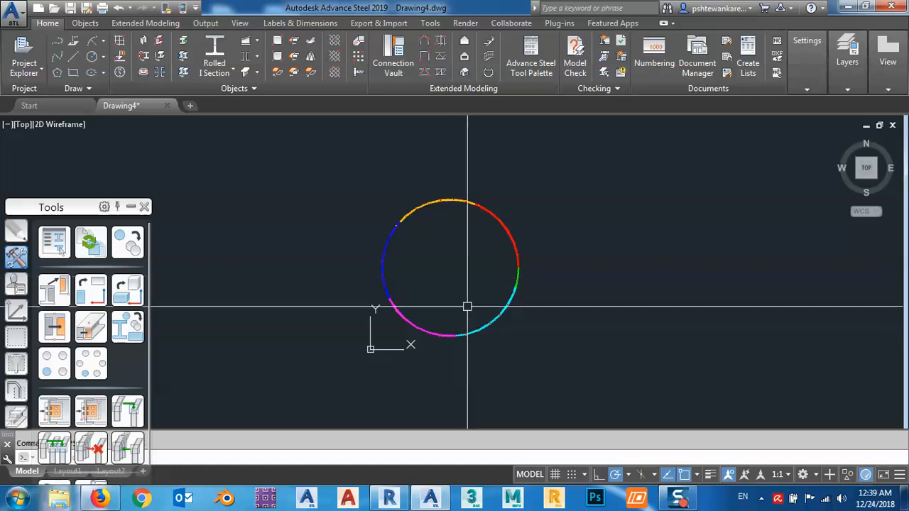
# Examine the fold joints and the segment boundaries along the tank wall's lower rings in wireframe
pyautogui.keyDown('shift'); pyautogui.moveTo(466, 308); pyautogui.dragTo(475, 379, button='middle'); pyautogui.keyUp('shift')
pyautogui.scroll(10, 457, 300)
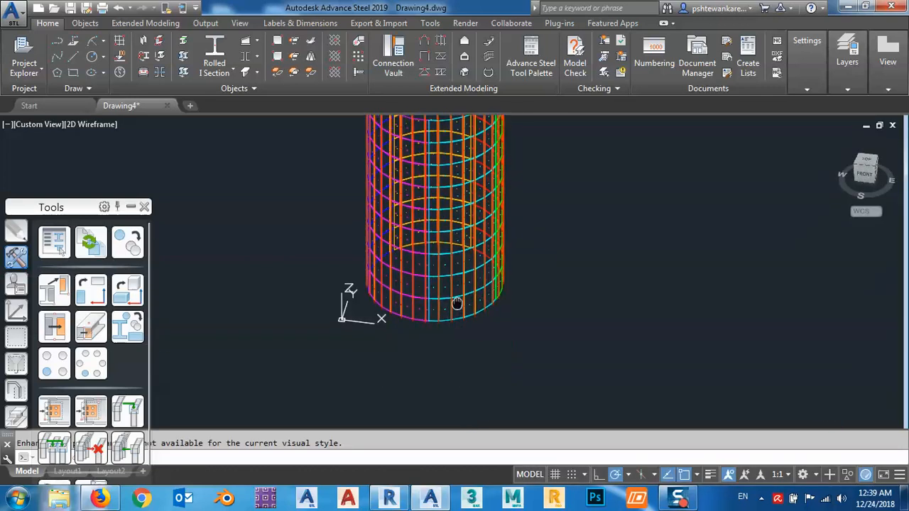
pyautogui.scroll(-8, 373, 297)
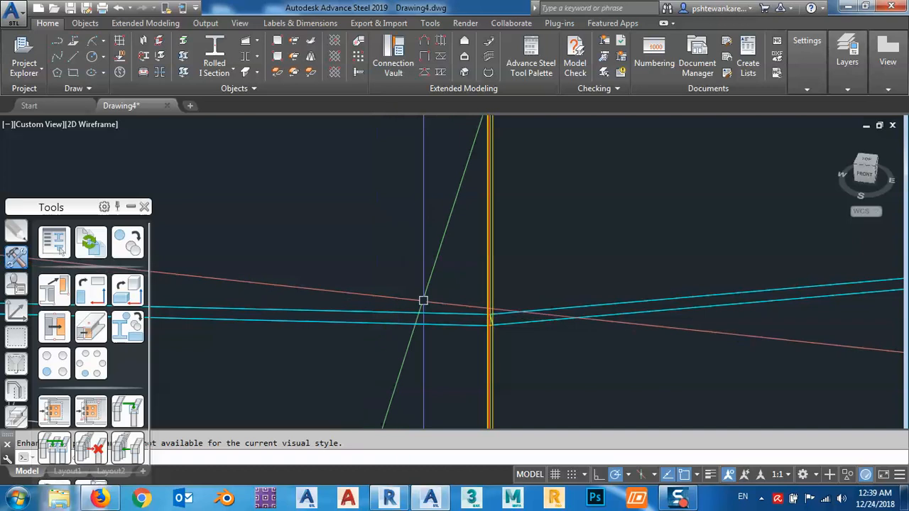
pyautogui.scroll(3, 440, 367)
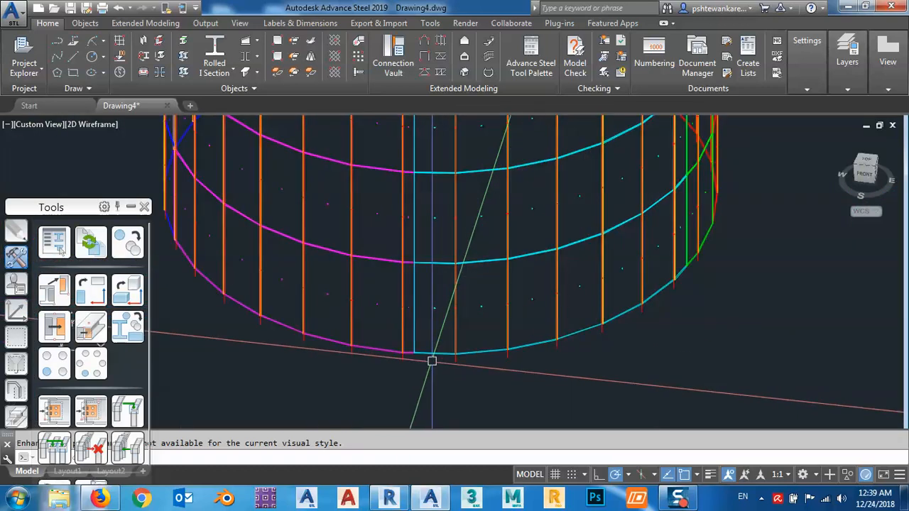
pyautogui.scroll(-5, 428, 365)
pyautogui.scroll(6, 362, 324)
pyautogui.scroll(6, 402, 319)
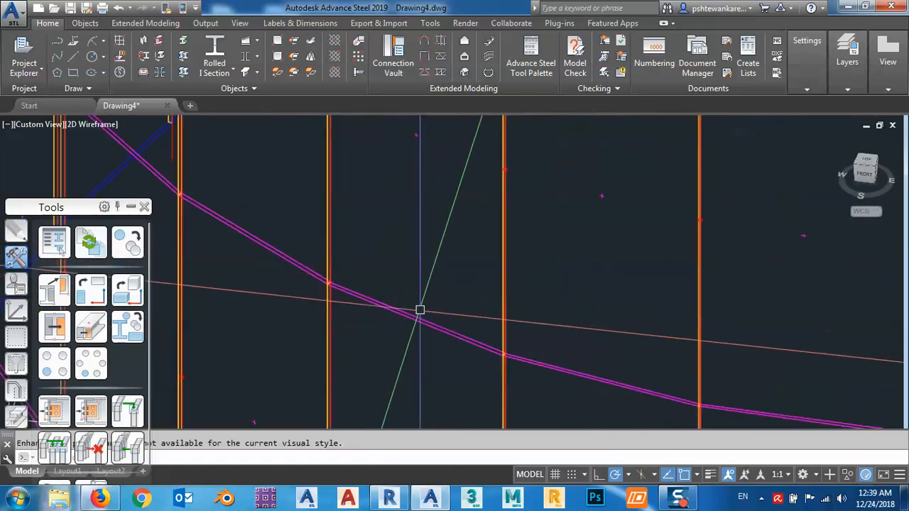
pyautogui.scroll(5, 348, 340)
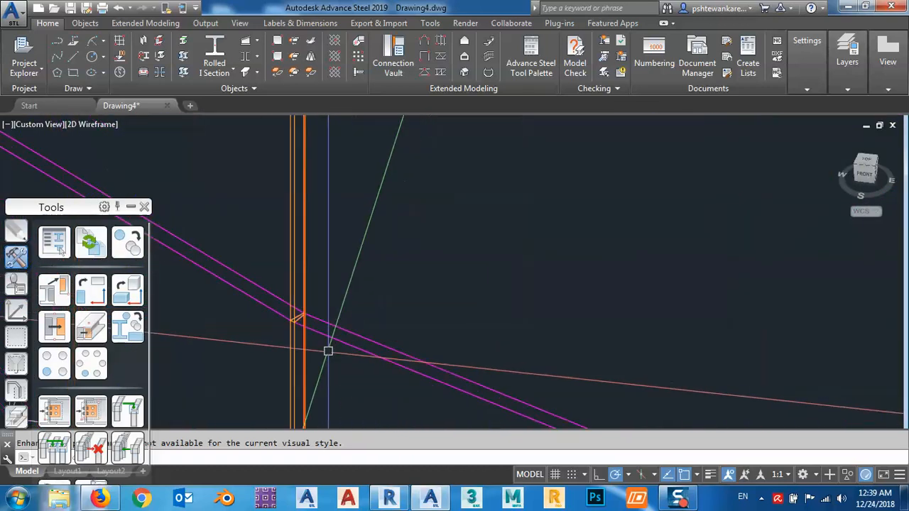
pyautogui.scroll(-12, 323, 313)
pyautogui.scroll(6, 391, 279)
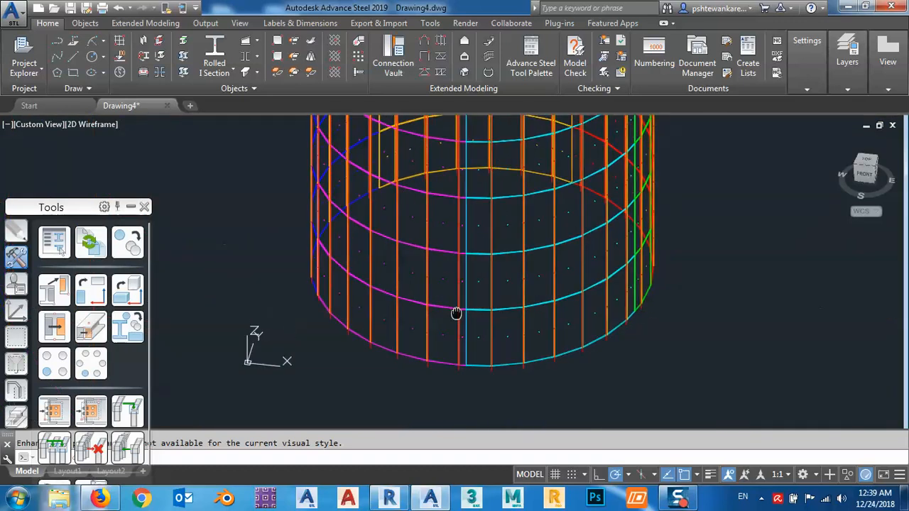
pyautogui.scroll(-12, 503, 347)
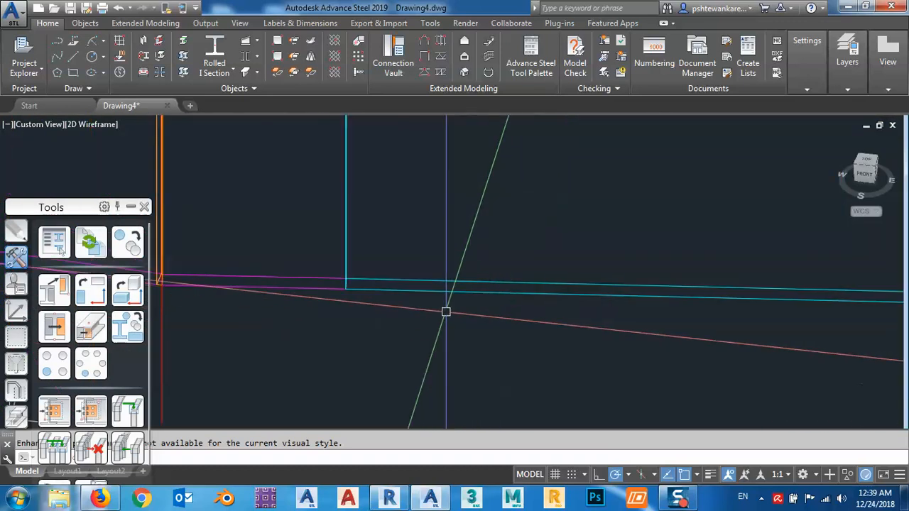
# Show the tank from the top and draw a horizontal line across the ring, extending past both sides
pyautogui.keyDown('shift'); pyautogui.moveTo(407, 286); pyautogui.dragTo(423, 373, button='middle'); pyautogui.keyUp('shift')
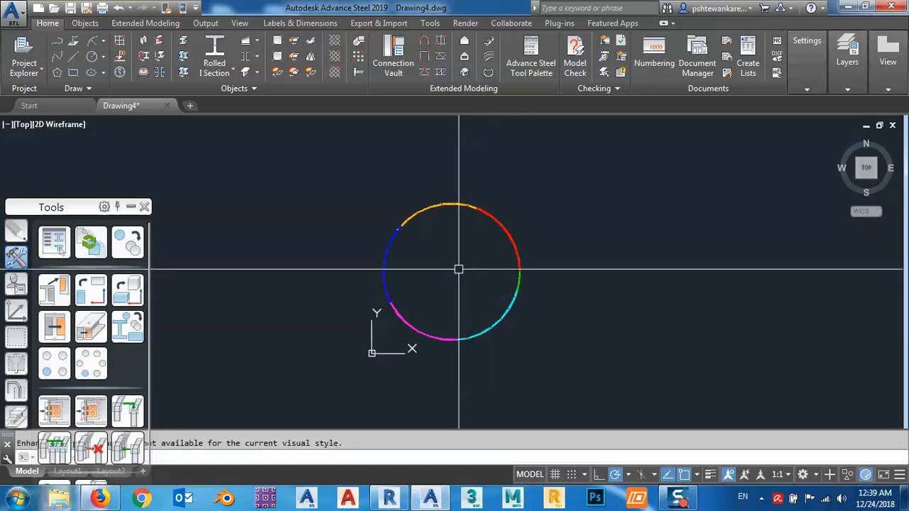
pyautogui.write('l')
pyautogui.press('Return')
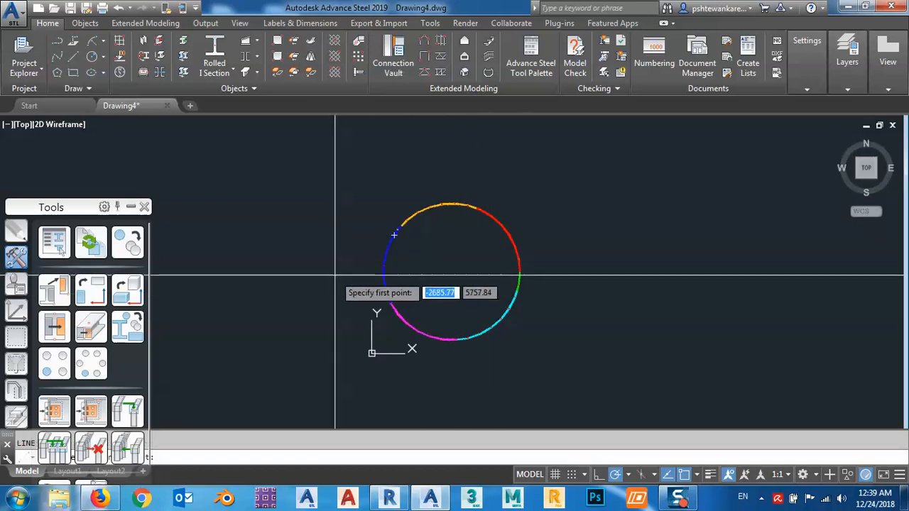
pyautogui.click(332, 273)
pyautogui.click(624, 273)
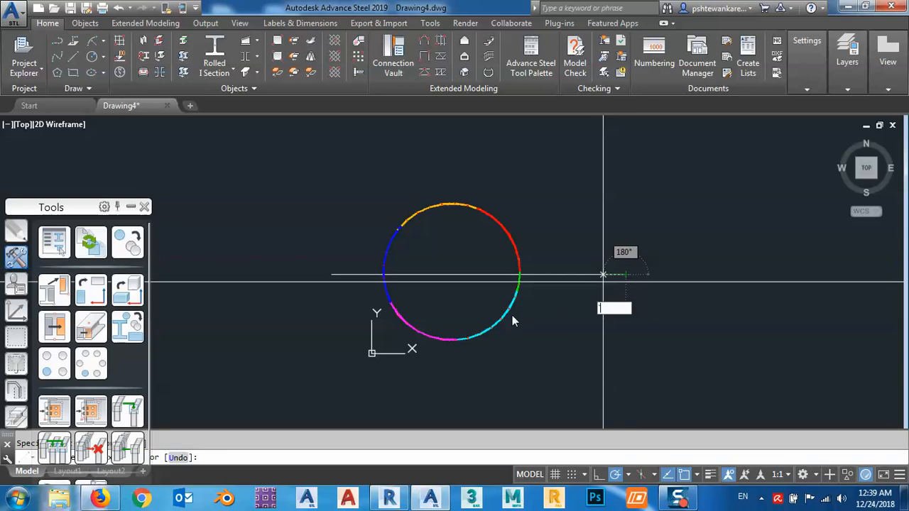
pyautogui.press('Escape')
pyautogui.moveTo(604, 286); pyautogui.dragTo(596, 284, button='middle')
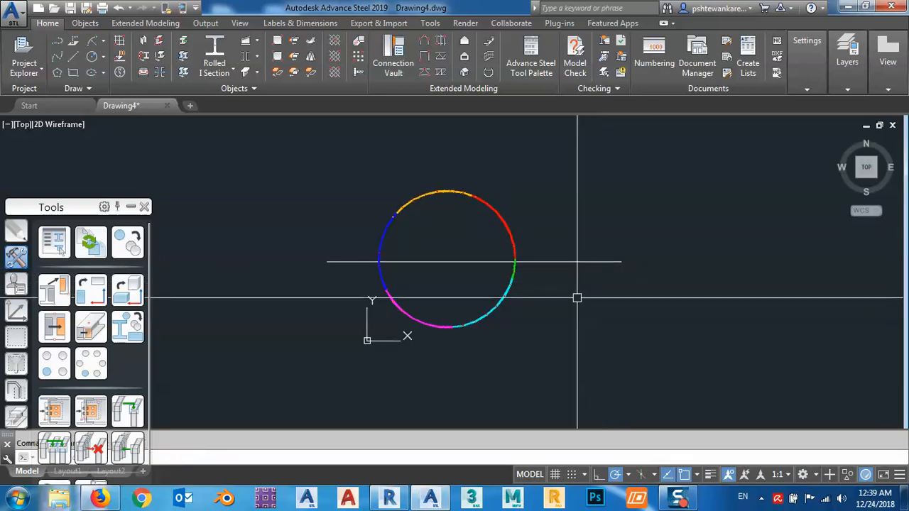
# Draw a vertical line about 18180 long through the ring, crossing the horizontal line and extending past both edges
pyautogui.write('m')
pyautogui.press('Return')
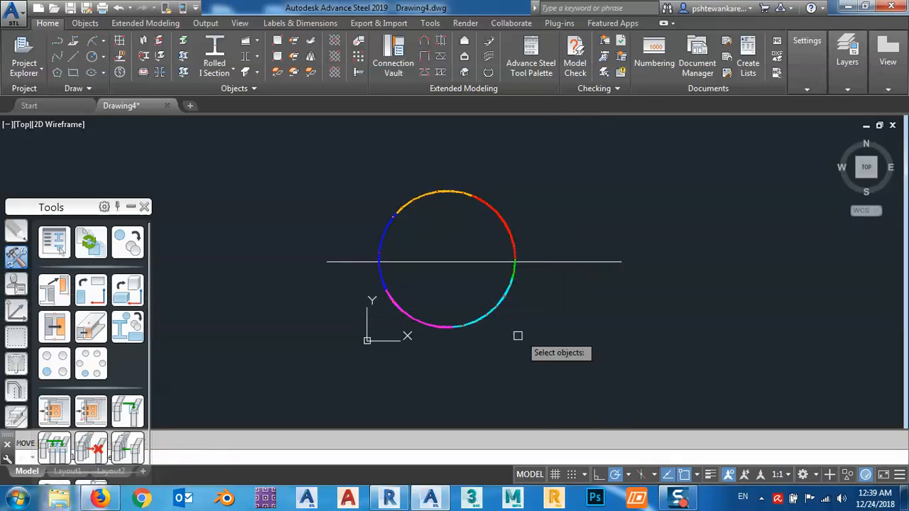
pyautogui.write('l')
pyautogui.press('Return')
pyautogui.click(479, 377)
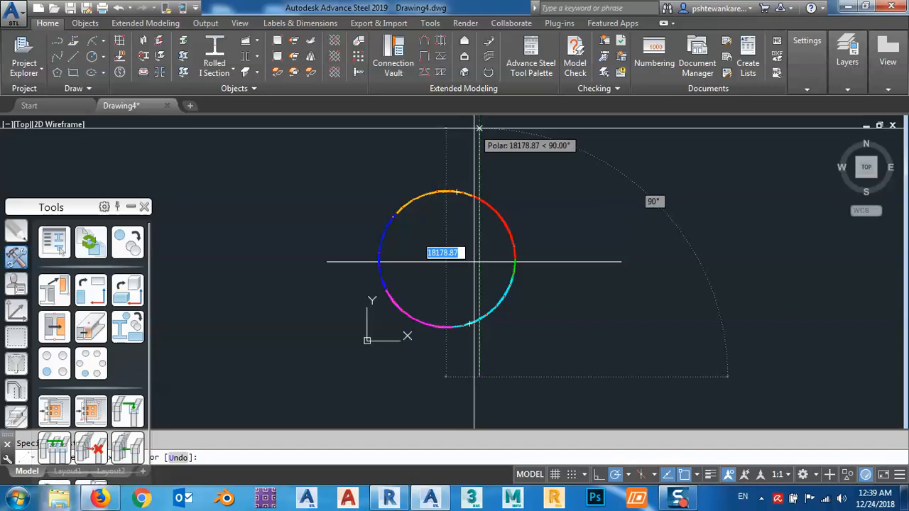
pyautogui.click(479, 127)
pyautogui.press('Escape')
# Move the two crossing lines together so that their intersection sits at the centre of the tank ring
pyautogui.scroll(4, 481, 254)
pyautogui.click(507, 246)
pyautogui.click(449, 298)
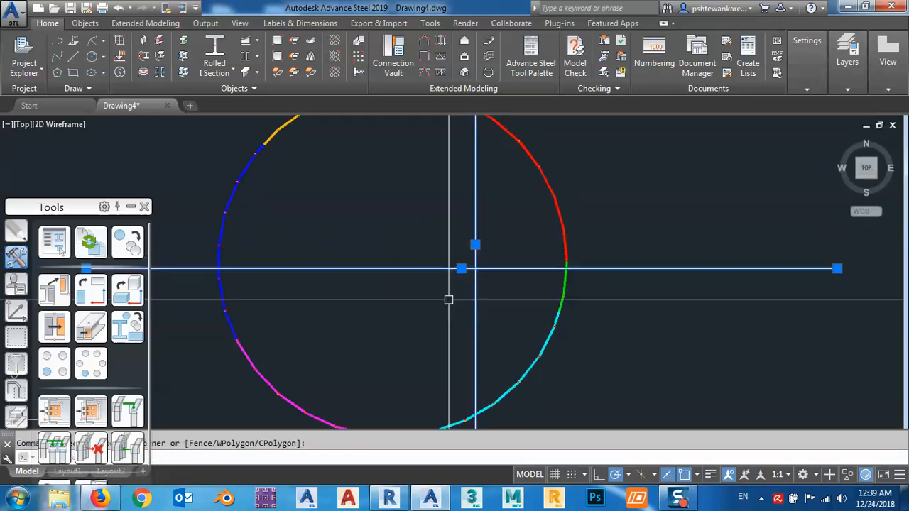
pyautogui.press('Return')
pyautogui.click(475, 268)
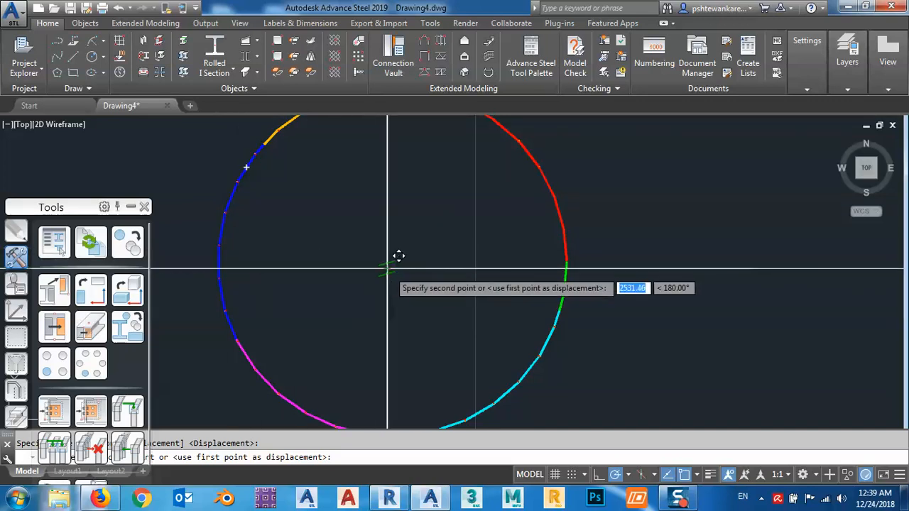
pyautogui.scroll(-2, 399, 249)
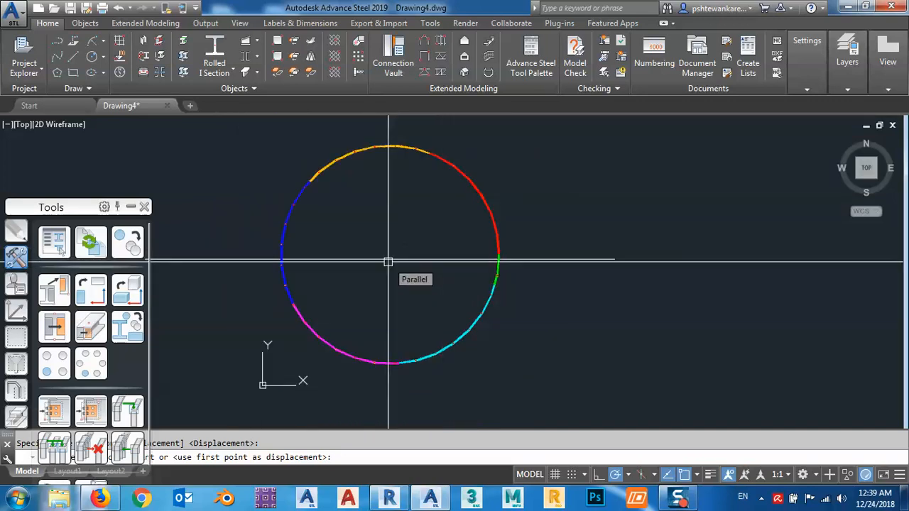
pyautogui.click(389, 259)
pyautogui.moveTo(352, 272); pyautogui.dragTo(361, 280, button='middle')
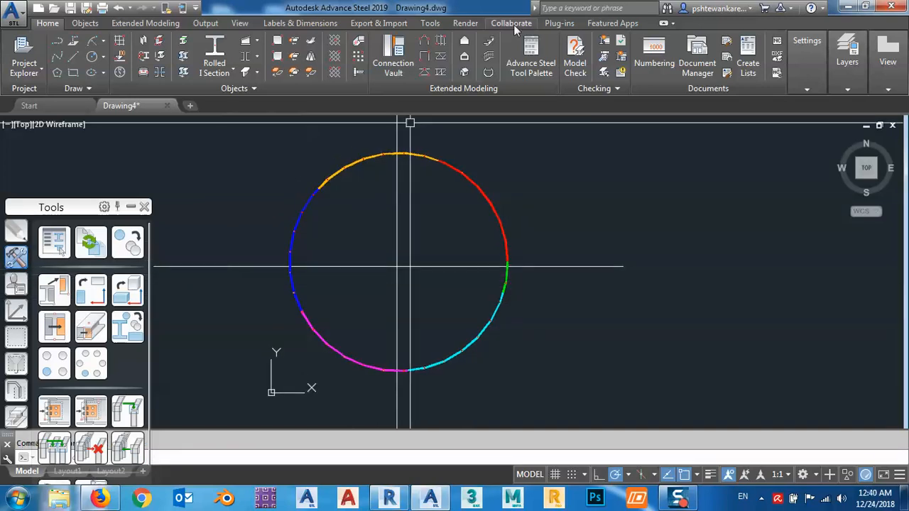
# Create a circular plate with outer diameter 10000, inner diameter 0 and thickness 20
pyautogui.click(83, 24)
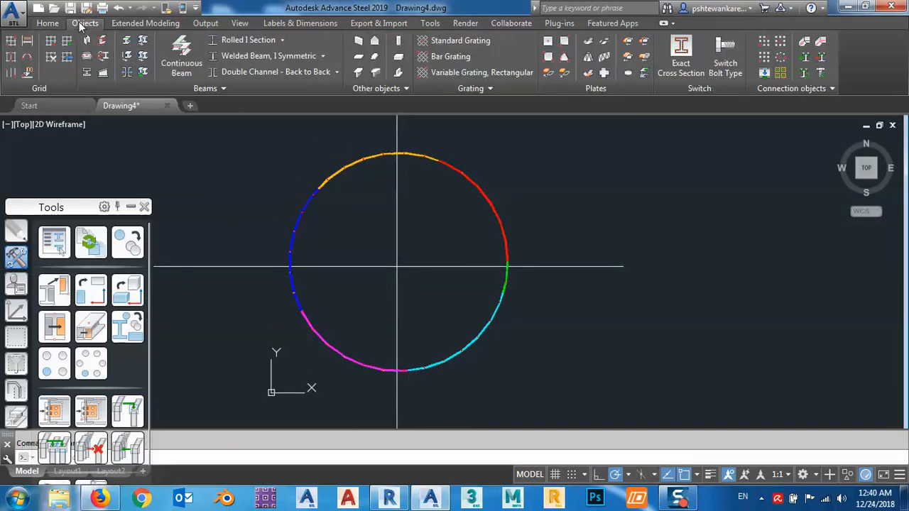
pyautogui.click(627, 73)
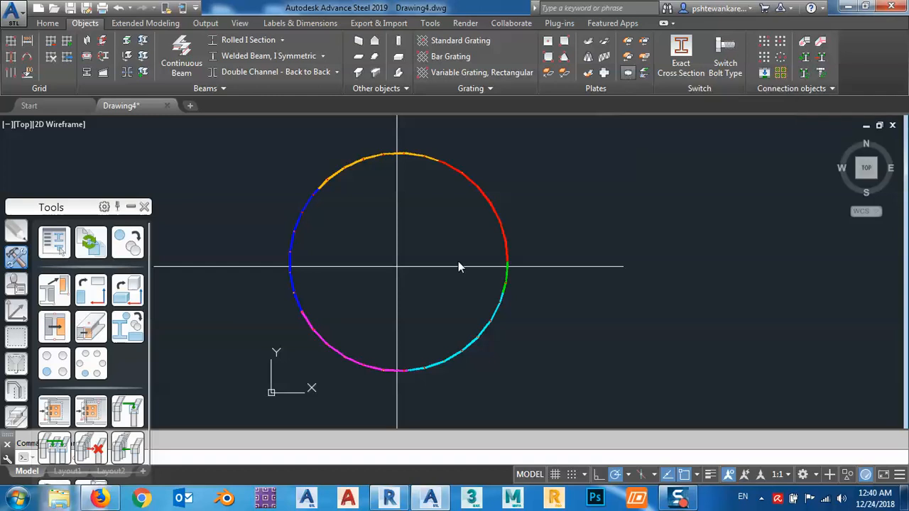
pyautogui.click(405, 287)
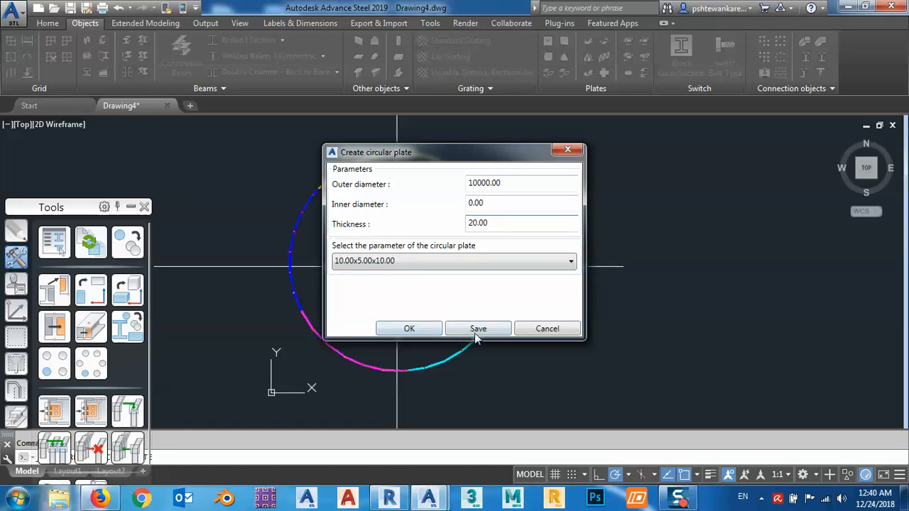
pyautogui.click(410, 329)
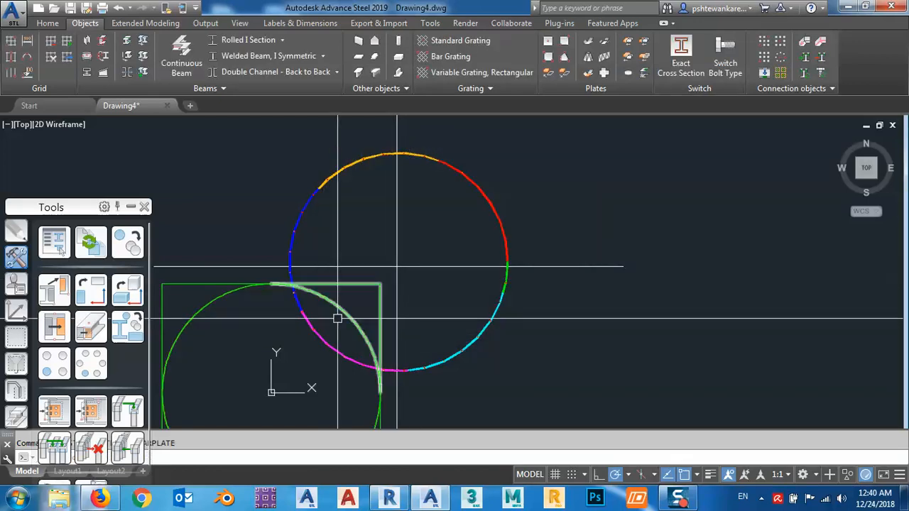
pyautogui.scroll(-3, 334, 314)
pyautogui.moveTo(355, 318); pyautogui.dragTo(354, 296, button='middle')
pyautogui.scroll(2, 341, 298)
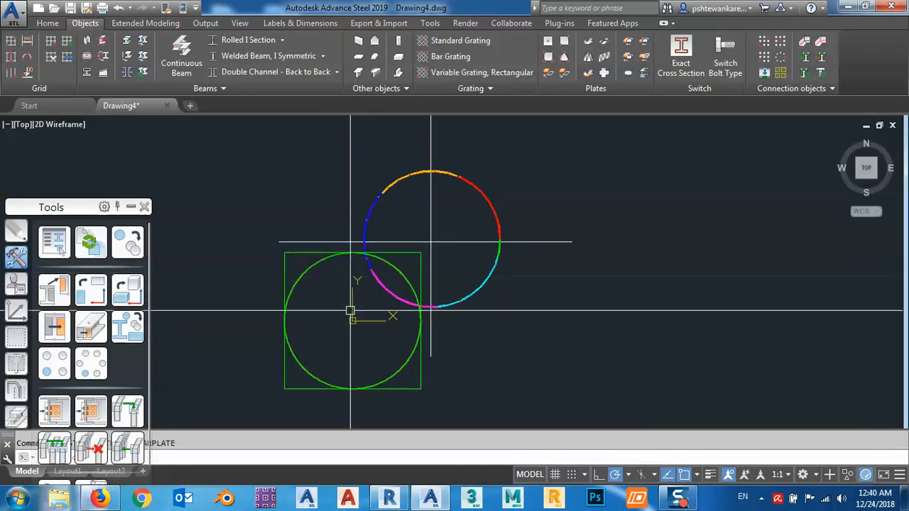
pyautogui.moveTo(343, 335); pyautogui.dragTo(358, 330, button='middle')
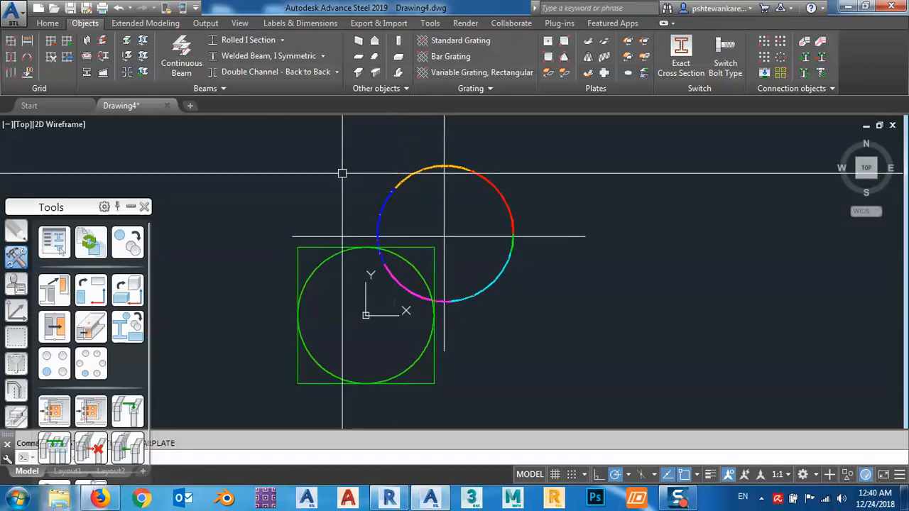
pyautogui.click(349, 134)
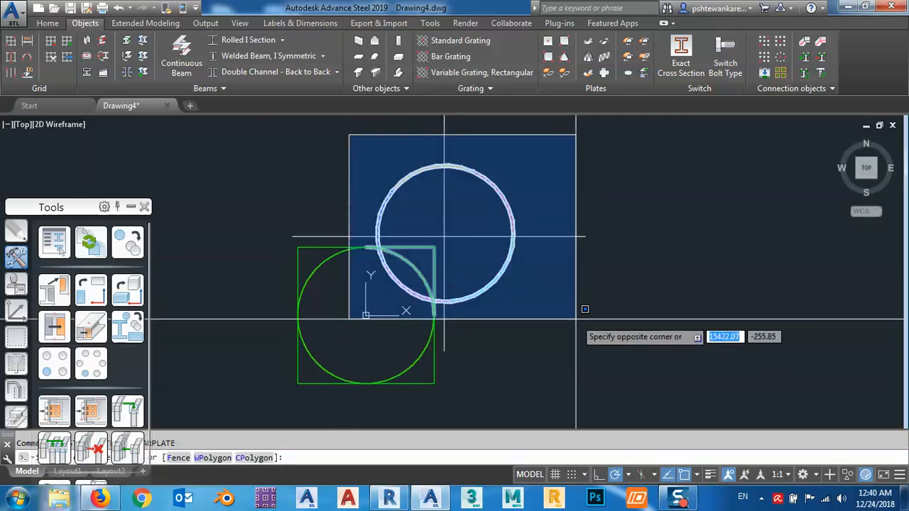
pyautogui.click(572, 314)
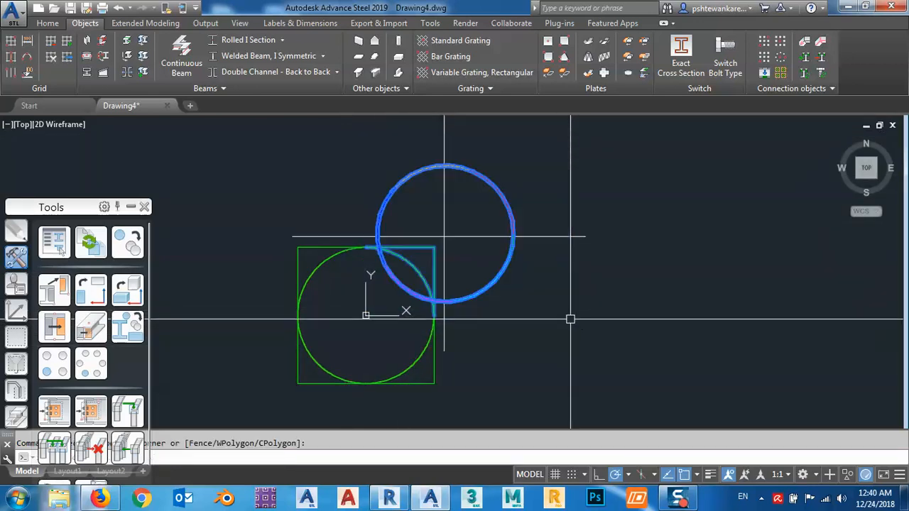
pyautogui.scroll(4, 434, 263)
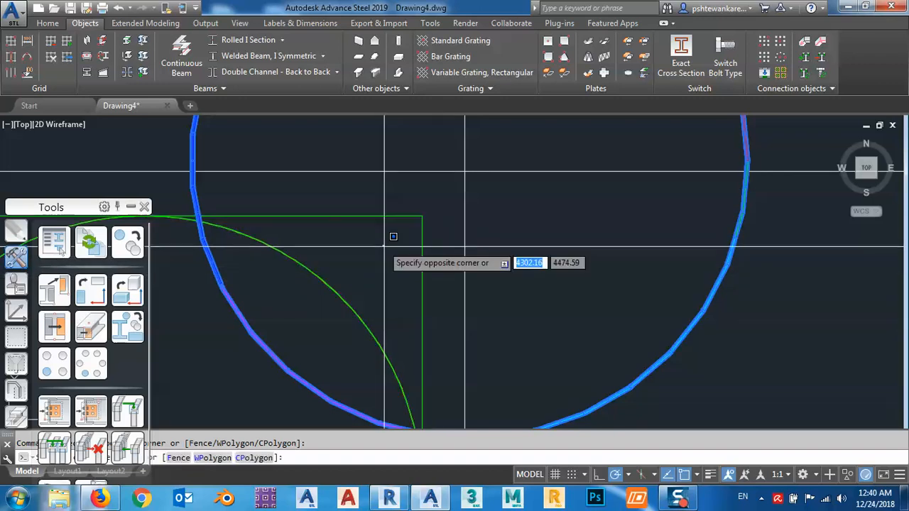
pyautogui.scroll(-4, 415, 289)
pyautogui.moveTo(475, 281); pyautogui.dragTo(479, 283, button='middle')
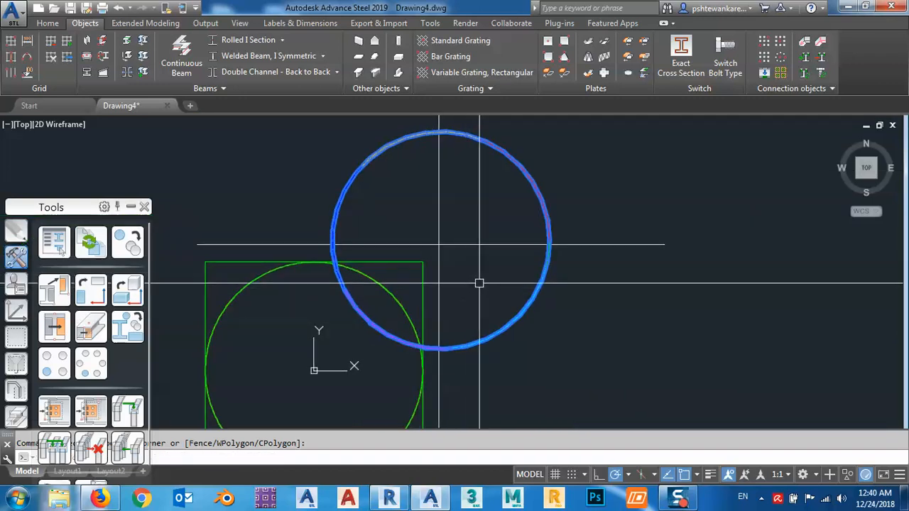
pyautogui.write('m')
pyautogui.press('Return')
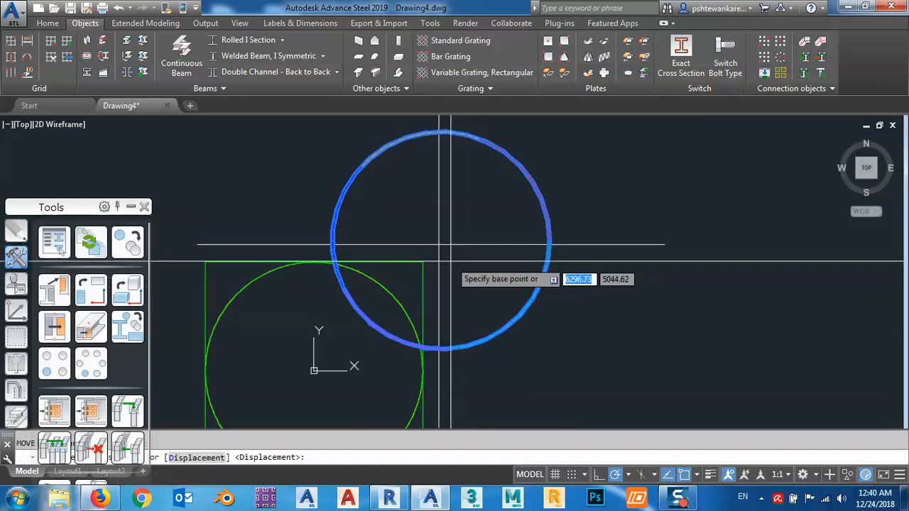
pyautogui.click(440, 243)
pyautogui.scroll(-3, 462, 206)
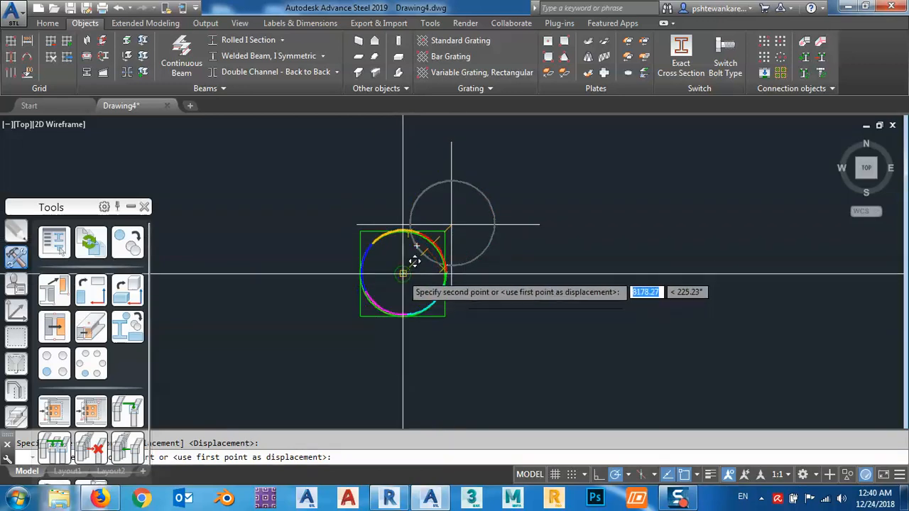
pyautogui.scroll(6, 415, 261)
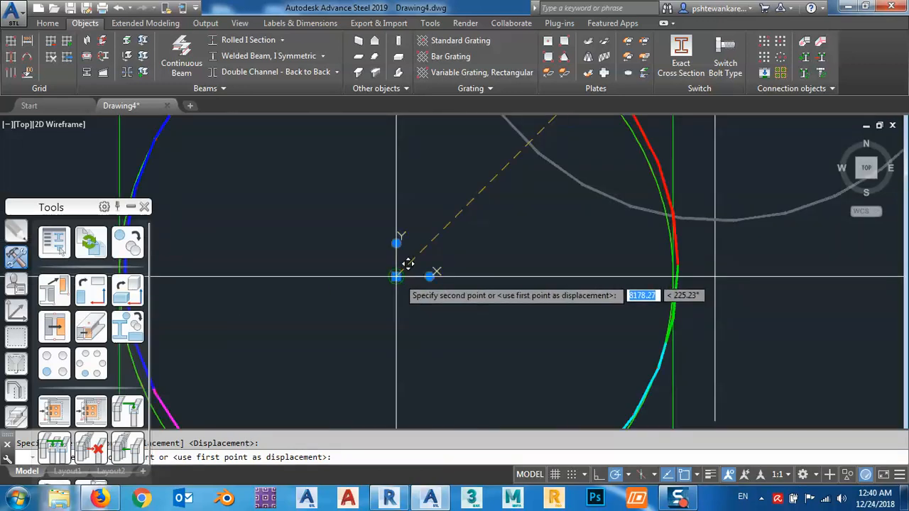
pyautogui.scroll(-6, 408, 263)
pyautogui.press('Escape')
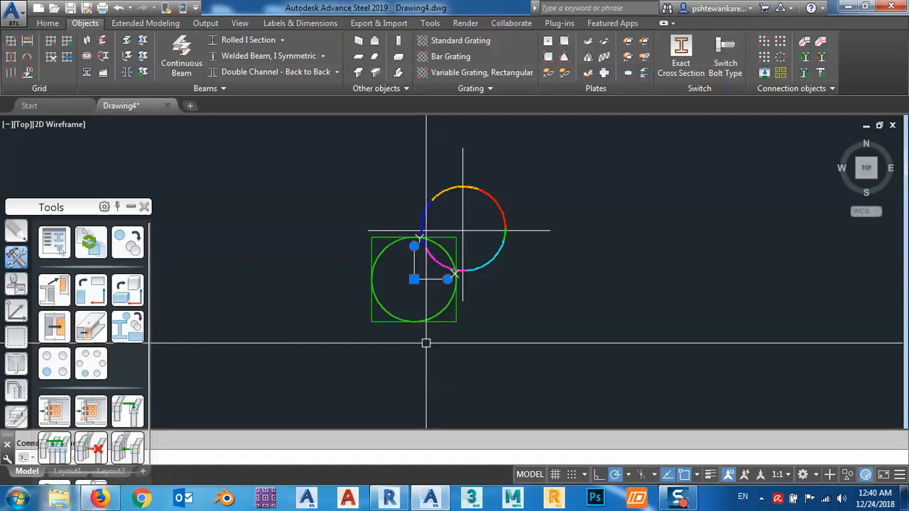
# Move the circular plate onto the tank ring so that its outline lines up with the wall in plan
pyautogui.moveTo(428, 346); pyautogui.dragTo(437, 365, button='middle')
pyautogui.moveTo(447, 374); pyautogui.dragTo(385, 300)
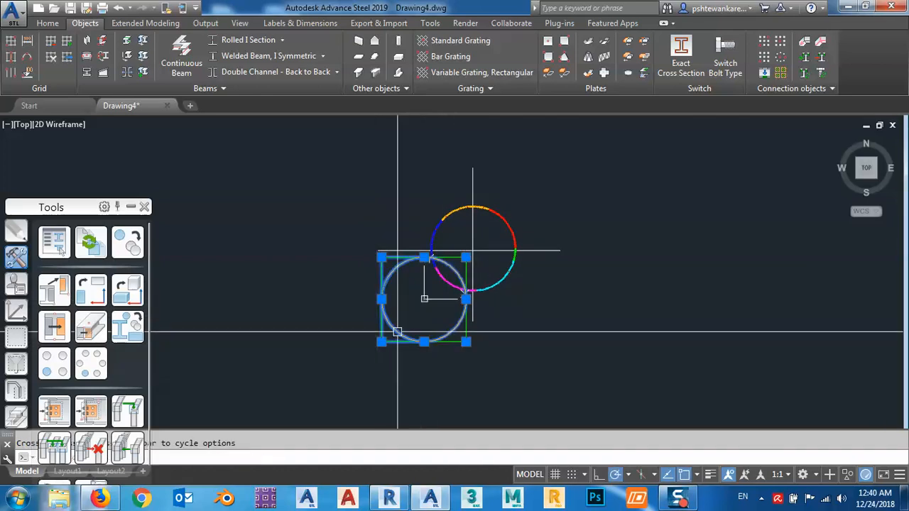
pyautogui.scroll(4, 413, 318)
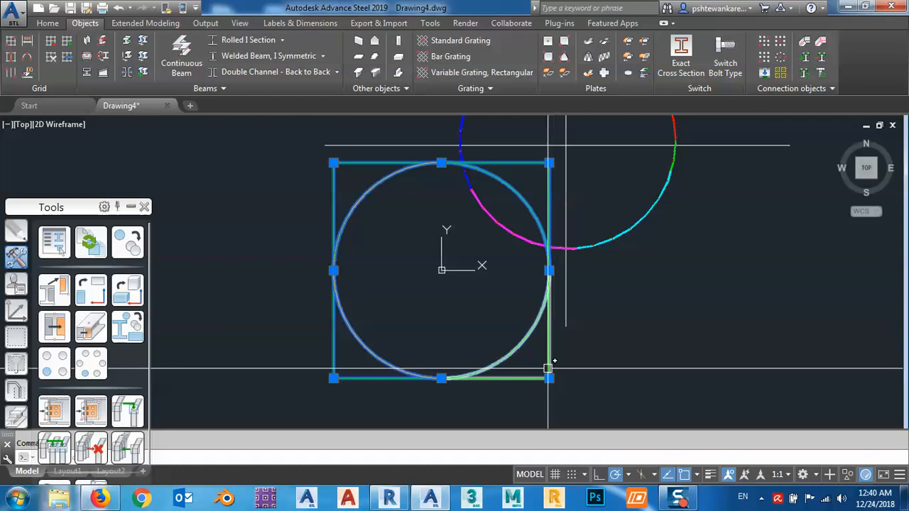
pyautogui.write('m')
pyautogui.press('Return')
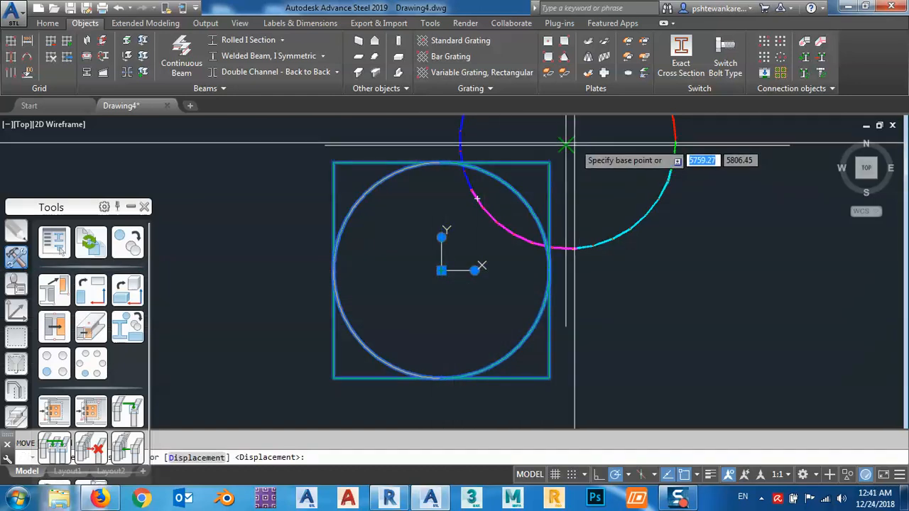
pyautogui.click(566, 145)
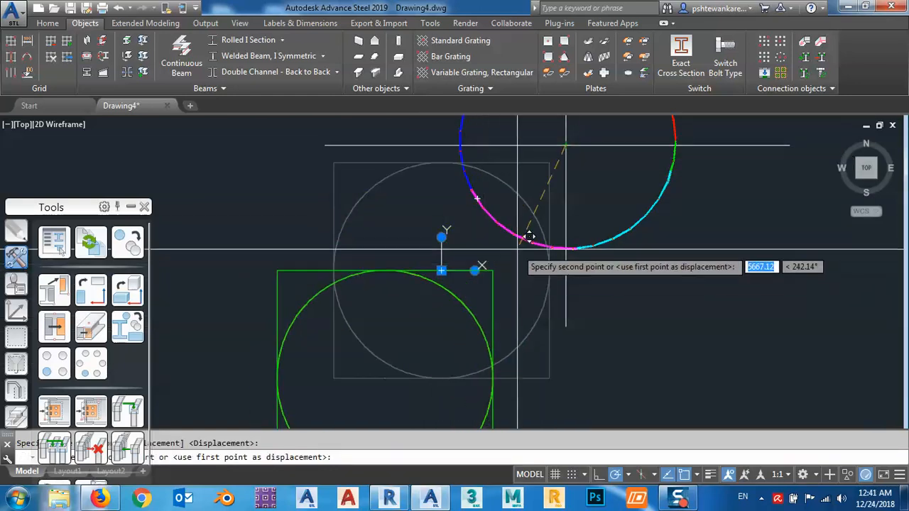
pyautogui.moveTo(595, 171); pyautogui.dragTo(496, 294, button='middle')
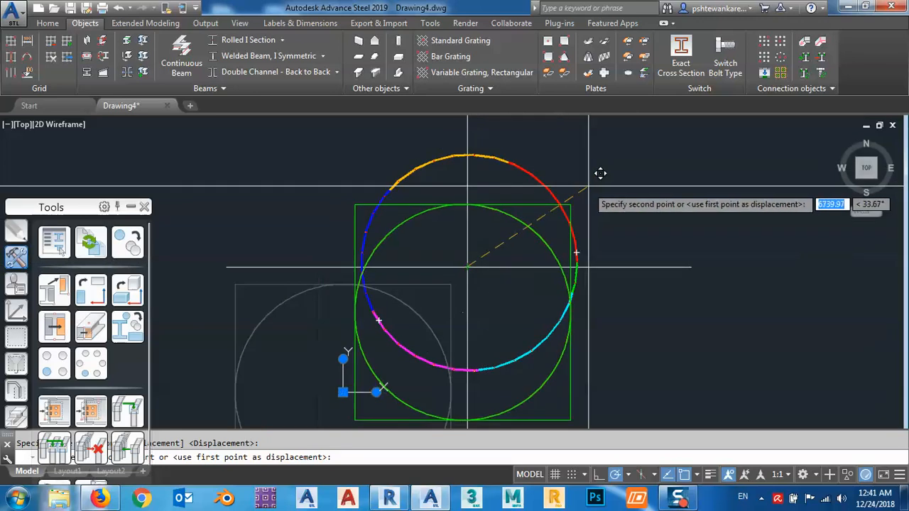
pyautogui.click(604, 125)
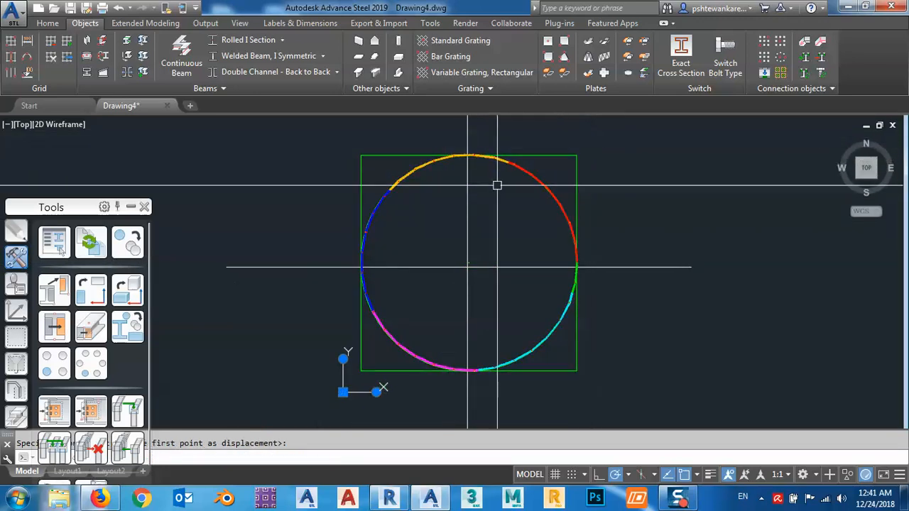
# Set the visual style to Conceptual and examine the circular plate at the tank wall's base from the side and below
pyautogui.keyDown('shift'); pyautogui.moveTo(502, 304); pyautogui.dragTo(528, 250, button='middle'); pyautogui.keyUp('shift')
pyautogui.scroll(-4, 530, 308)
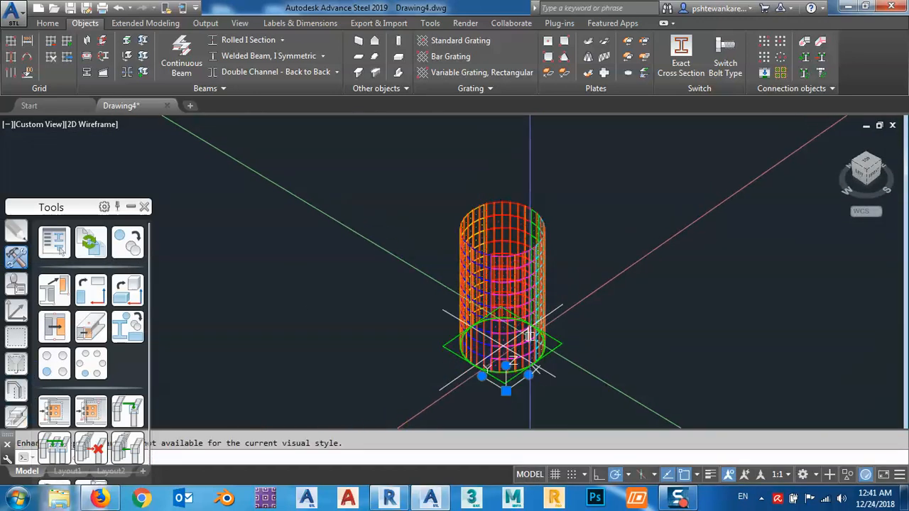
pyautogui.moveTo(536, 406); pyautogui.dragTo(530, 374, button='middle')
pyautogui.scroll(8, 497, 358)
pyautogui.moveTo(504, 362)
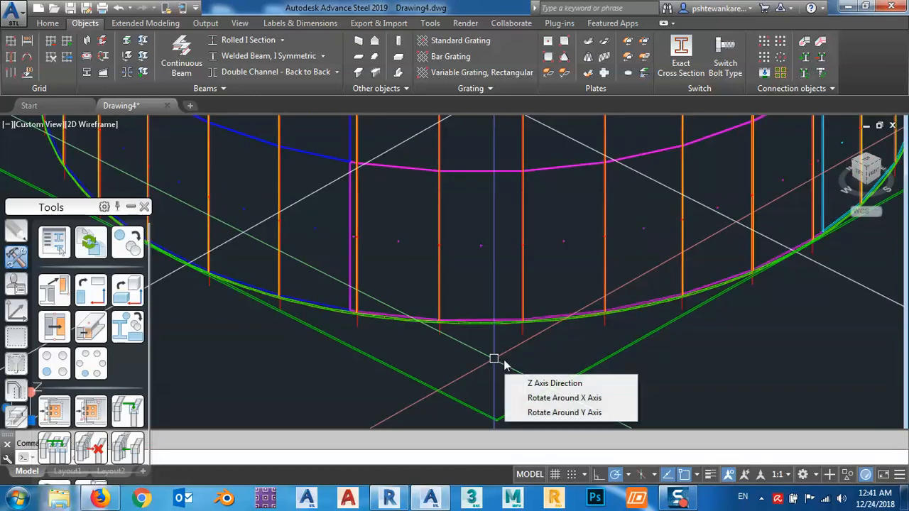
pyautogui.scroll(-8, 544, 367)
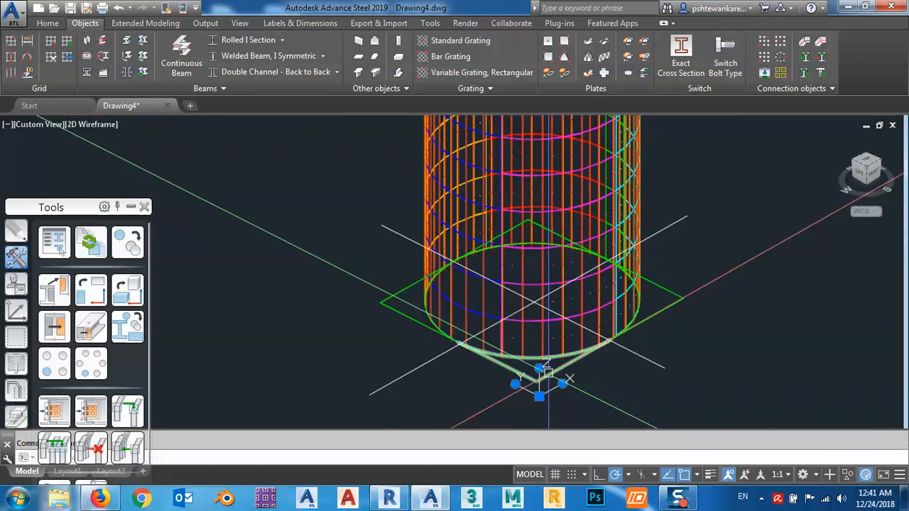
pyautogui.click(91, 125)
pyautogui.click(119, 173)
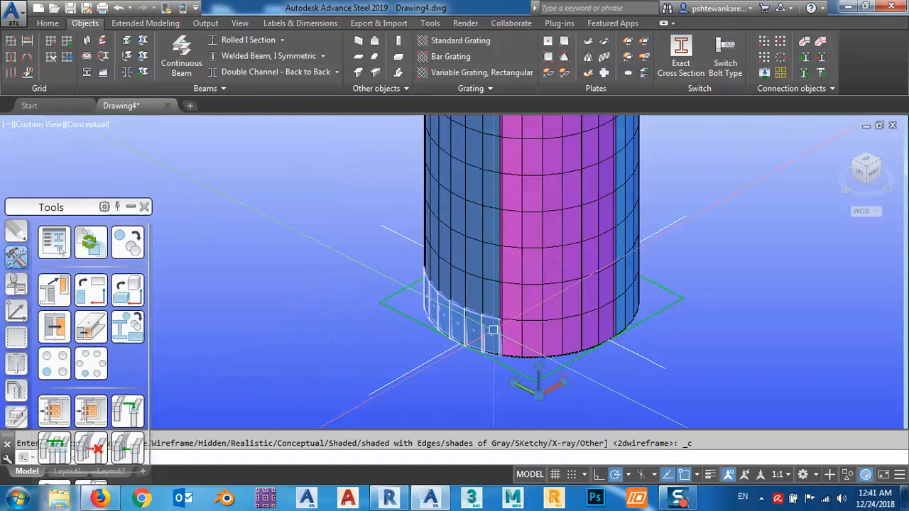
pyautogui.keyDown('shift'); pyautogui.moveTo(369, 284); pyautogui.dragTo(588, 222, button='middle'); pyautogui.keyUp('shift')
pyautogui.click(602, 284)
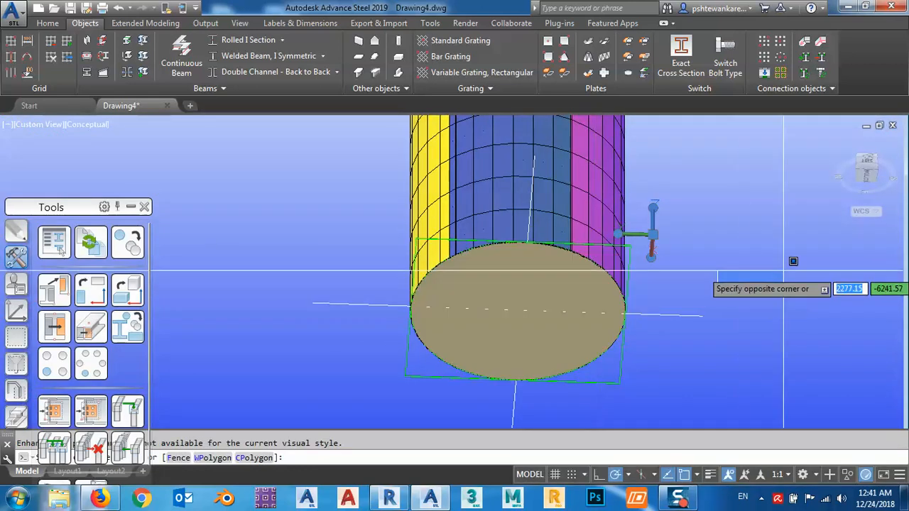
# Copy the circular base plate once along Z so that the copy caps the upper rim of the tank wall
pyautogui.click(783, 269)
pyautogui.scroll(-5, 586, 273)
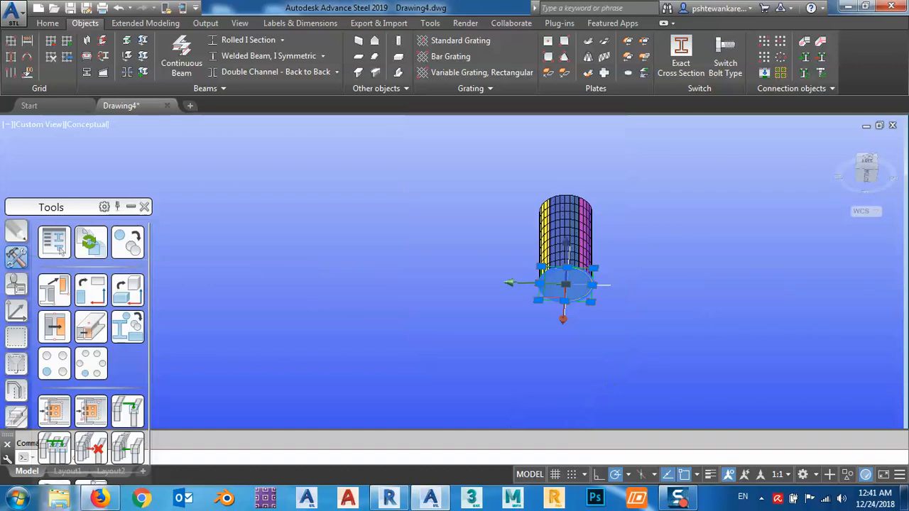
pyautogui.keyDown('shift'); pyautogui.moveTo(595, 224); pyautogui.dragTo(608, 310, button='middle'); pyautogui.keyUp('shift')
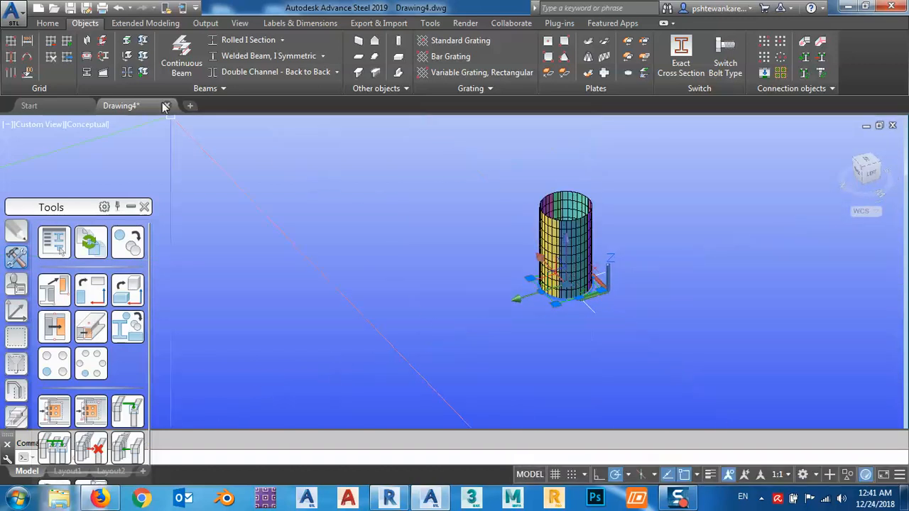
pyautogui.click(122, 243)
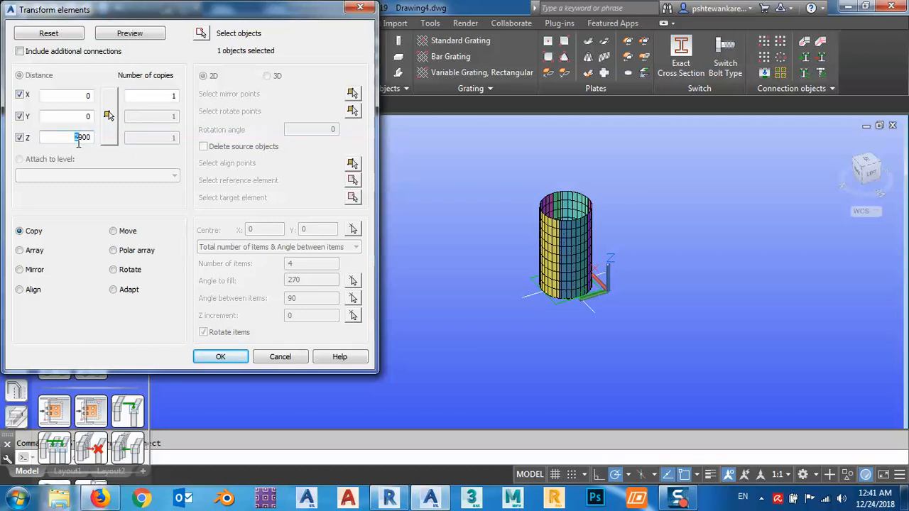
pyautogui.click(129, 33)
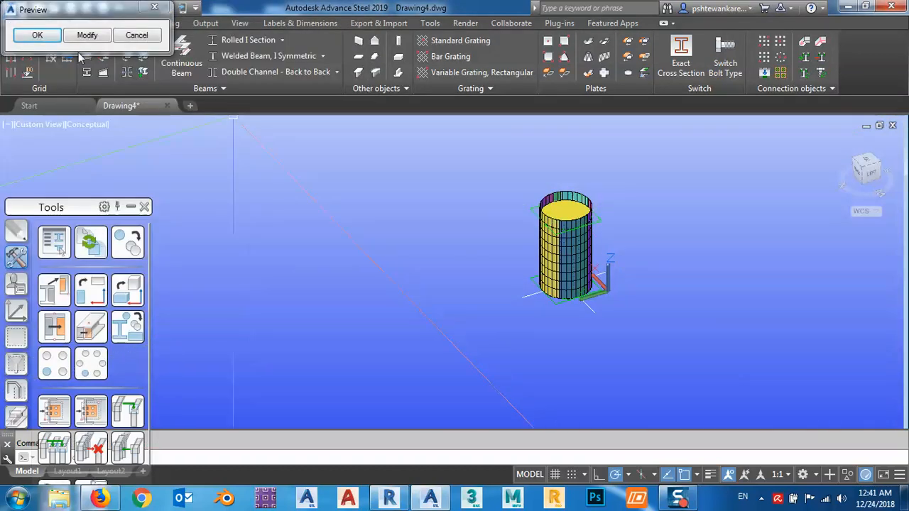
pyautogui.click(81, 40)
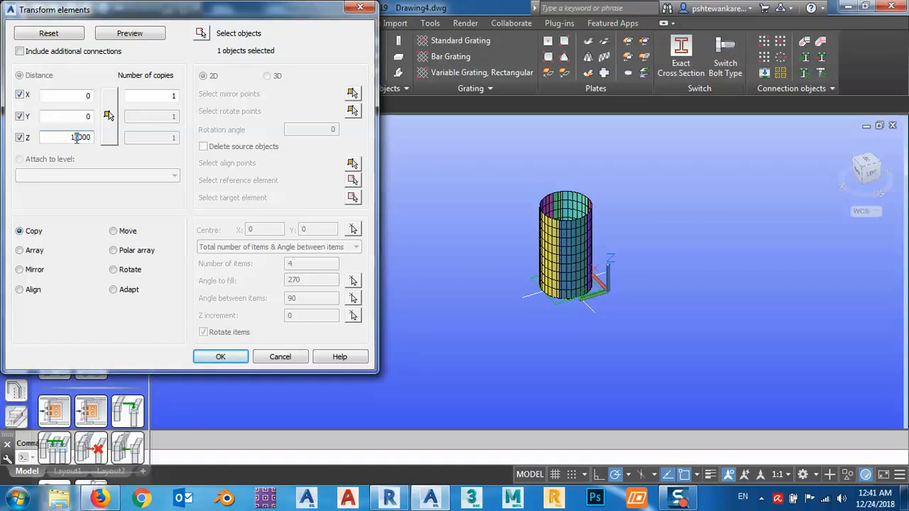
pyautogui.click(135, 38)
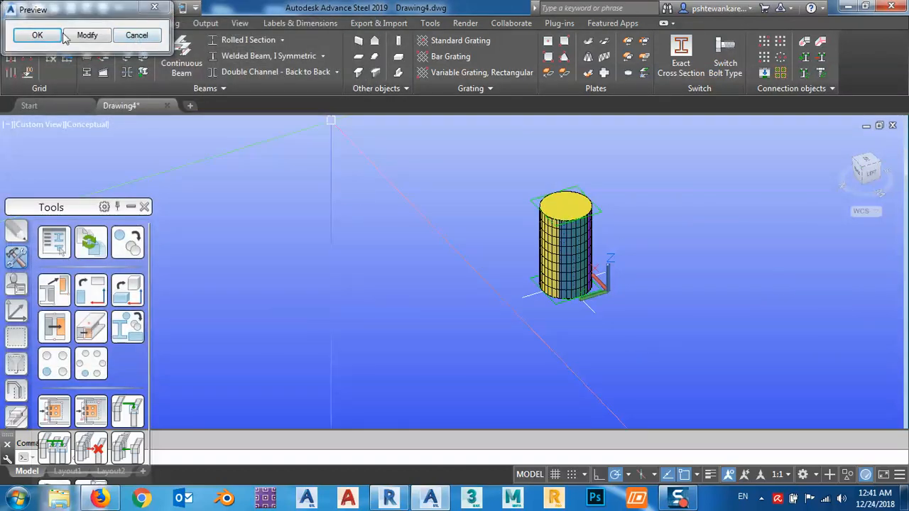
pyautogui.click(48, 40)
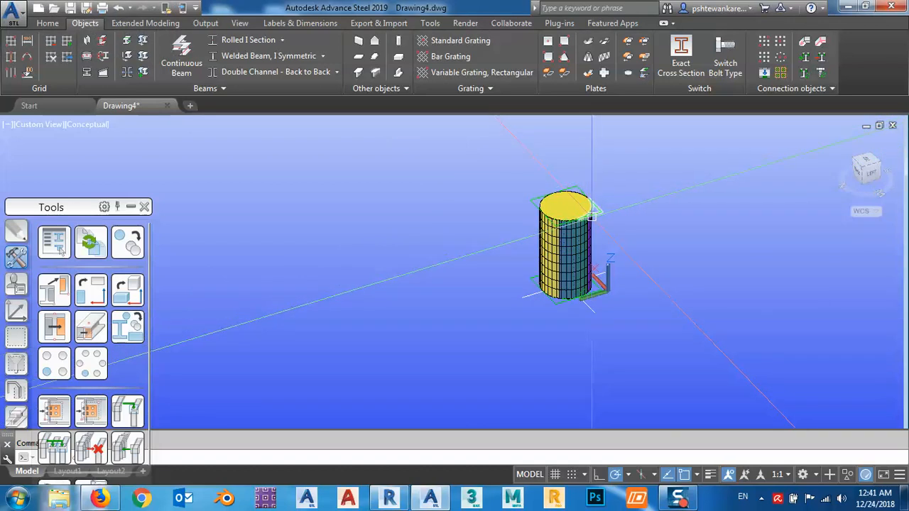
# Examine the capped tank from several sides, checking the upper plate against the rim and the coloured wall segments
pyautogui.keyDown('shift'); pyautogui.moveTo(607, 262); pyautogui.dragTo(593, 203); pyautogui.keyUp('shift')
pyautogui.keyDown('shift'); pyautogui.moveTo(592, 203); pyautogui.dragTo(647, 250, button='middle'); pyautogui.keyUp('shift')
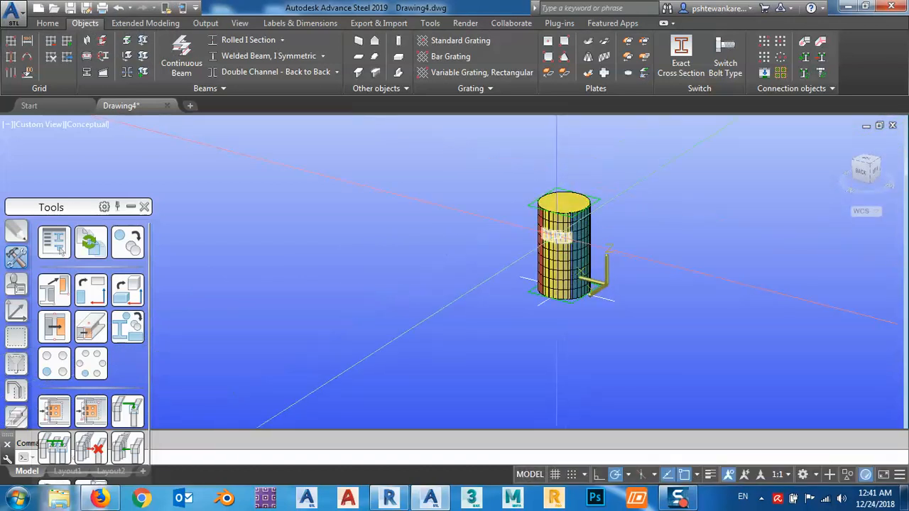
pyautogui.scroll(3, 559, 228)
pyautogui.scroll(2, 576, 179)
pyautogui.scroll(-1, 584, 203)
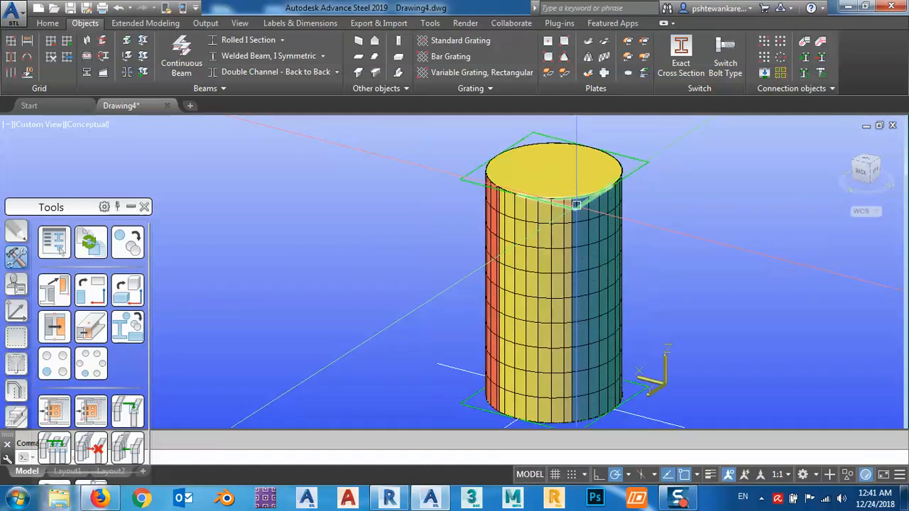
pyautogui.keyDown('shift'); pyautogui.moveTo(576, 205); pyautogui.dragTo(586, 258, button='middle'); pyautogui.keyUp('shift')
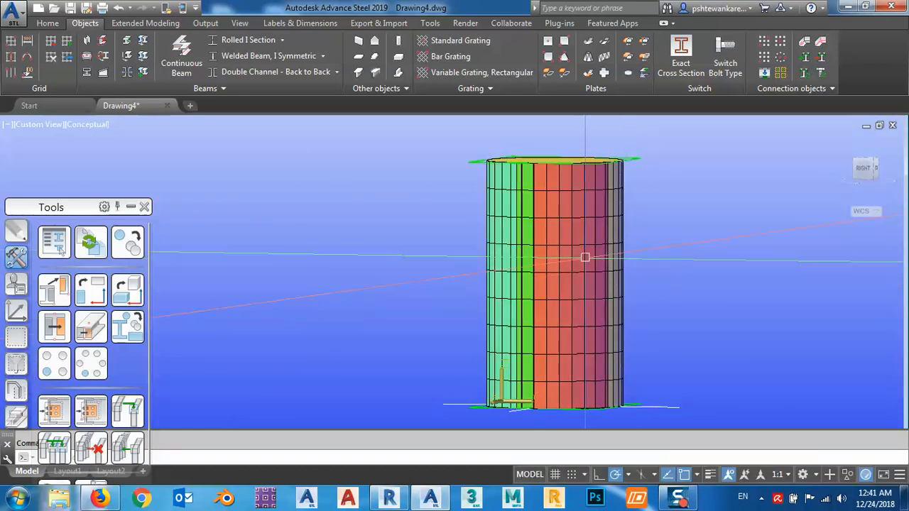
pyautogui.keyDown('shift'); pyautogui.moveTo(526, 269); pyautogui.dragTo(462, 320, button='middle'); pyautogui.keyUp('shift')
pyautogui.scroll(3, 547, 284)
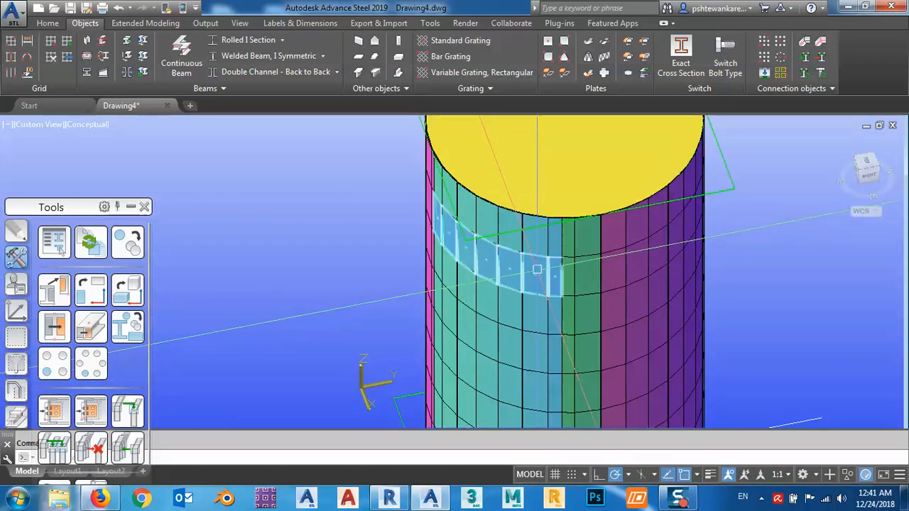
pyautogui.scroll(5, 527, 244)
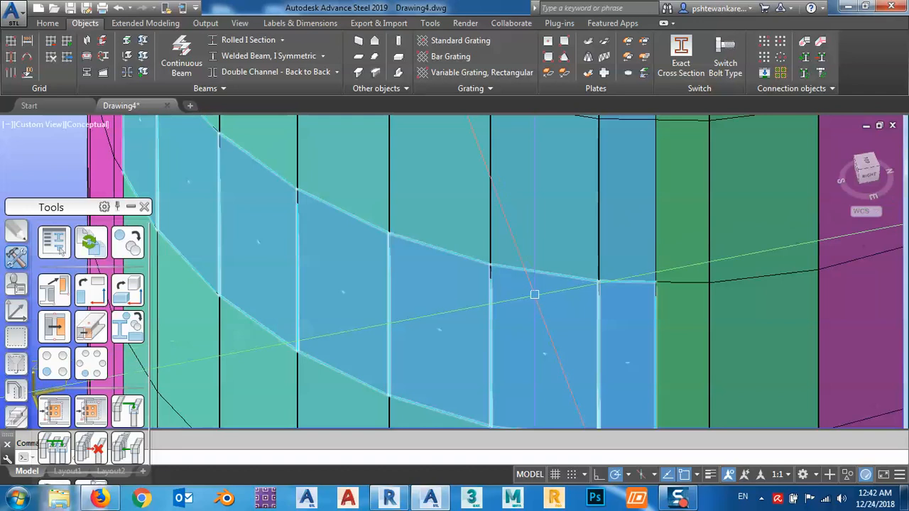
pyautogui.scroll(-10, 527, 244)
pyautogui.keyDown('shift'); pyautogui.moveTo(528, 245); pyautogui.dragTo(551, 288, button='middle'); pyautogui.keyUp('shift')
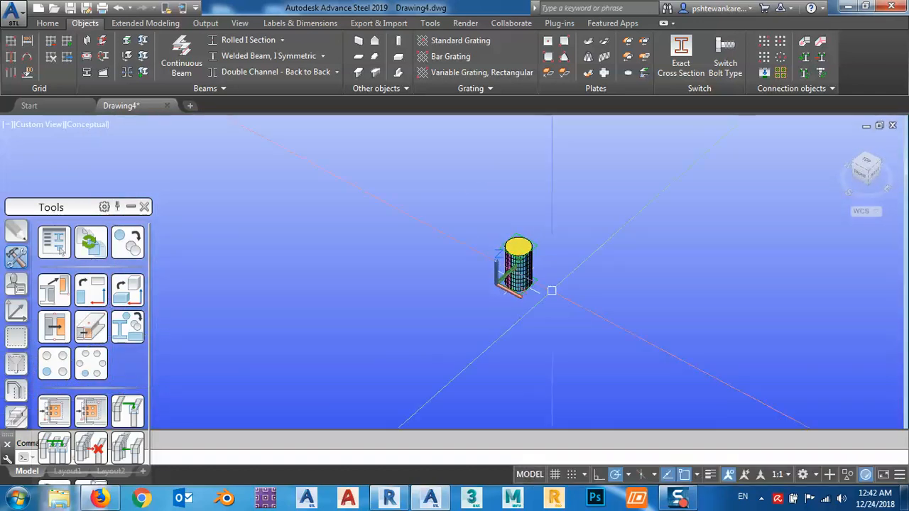
pyautogui.scroll(4, 508, 229)
pyautogui.scroll(4, 508, 229)
pyautogui.keyDown('shift'); pyautogui.moveTo(482, 201); pyautogui.dragTo(488, 244, button='middle'); pyautogui.keyUp('shift')
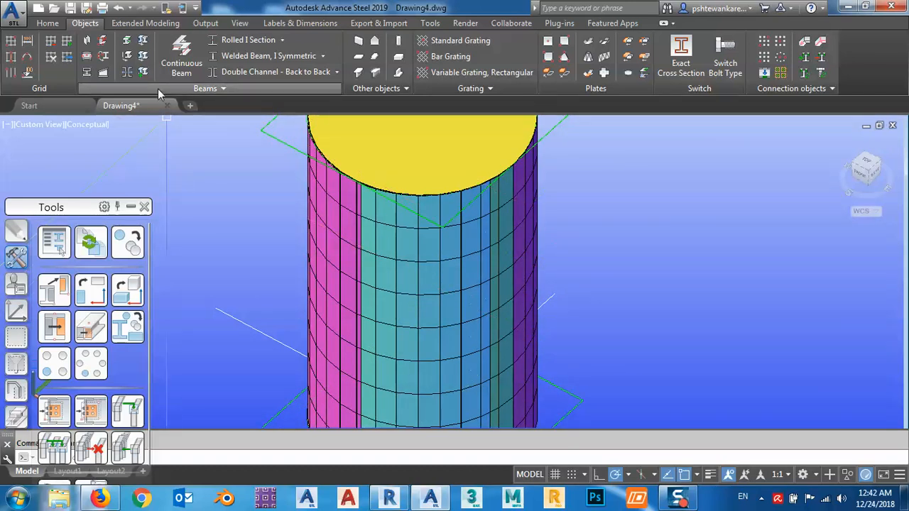
# Insert a cage ladder starting at the base of the tank wall and rising vertically along it
pyautogui.click(145, 23)
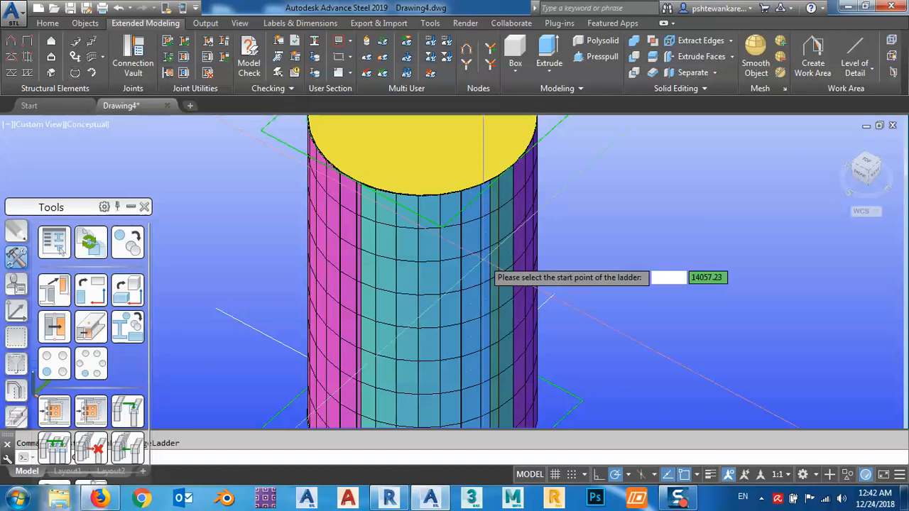
pyautogui.scroll(-8, 500, 252)
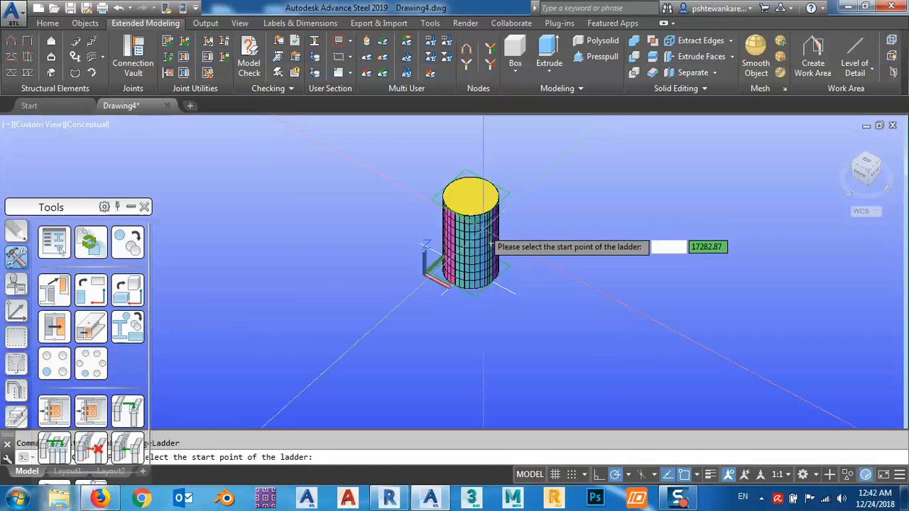
pyautogui.scroll(6, 479, 270)
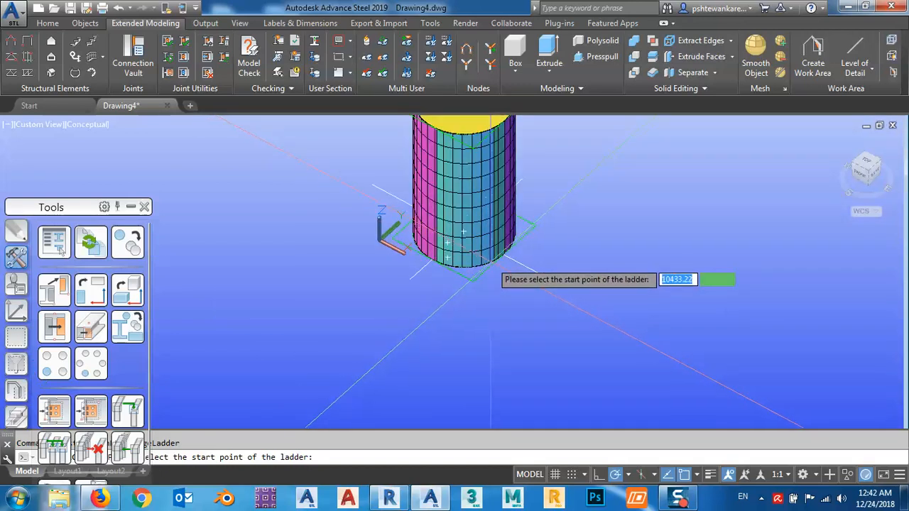
pyautogui.click(487, 270)
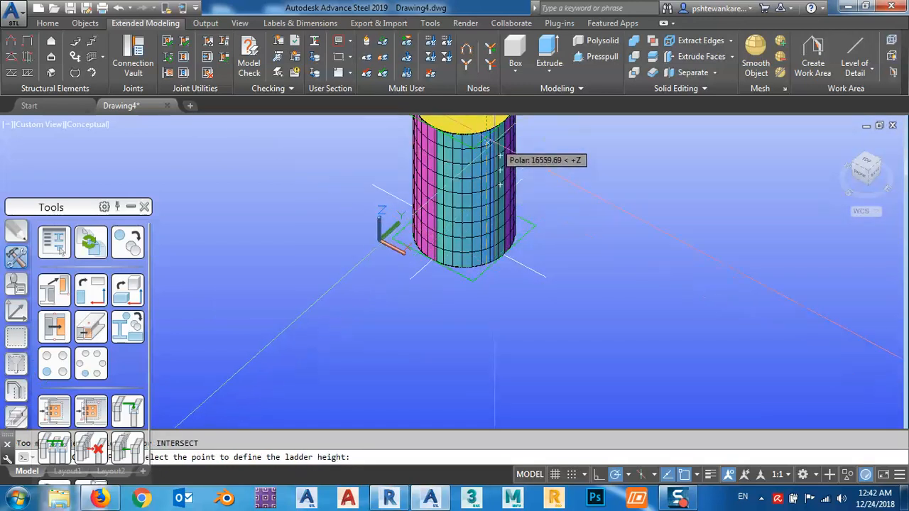
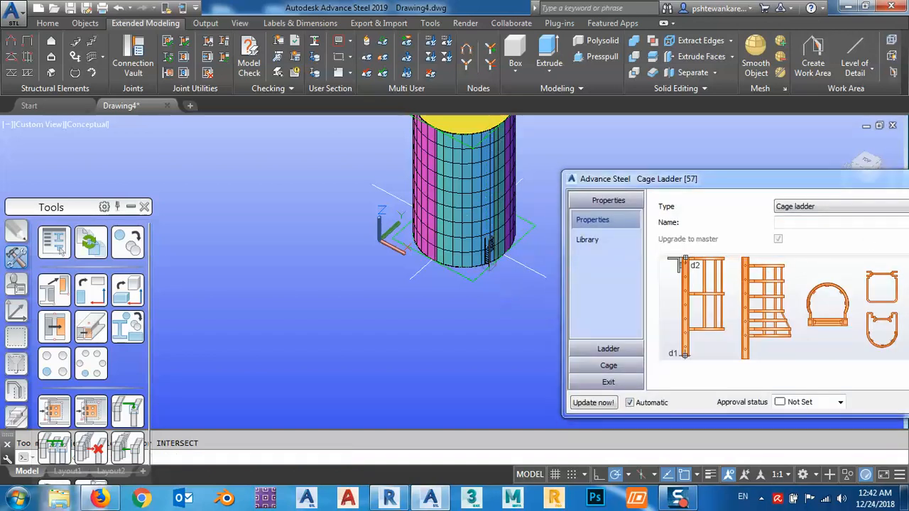
pyautogui.moveTo(489, 269); pyautogui.dragTo(394, 313, button='middle')
pyautogui.scroll(3, 395, 305)
pyautogui.scroll(5, 399, 287)
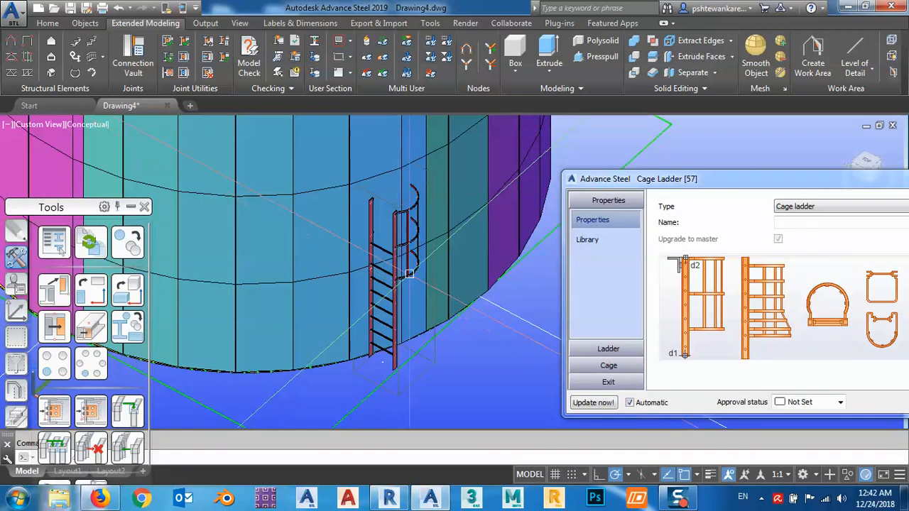
# Set the cage ladder's height to 18000 and its height extension to 1000
pyautogui.scroll(-4, 391, 320)
pyautogui.moveTo(730, 186); pyautogui.dragTo(564, 164)
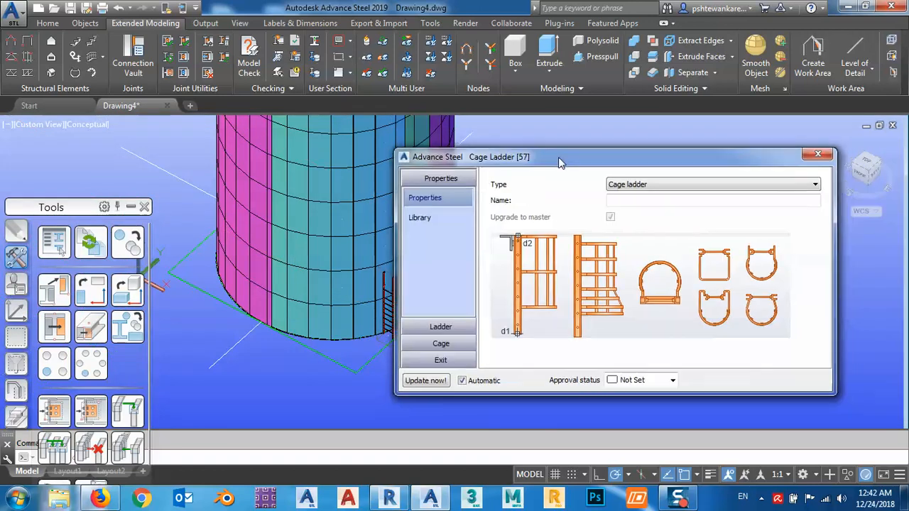
pyautogui.click(451, 324)
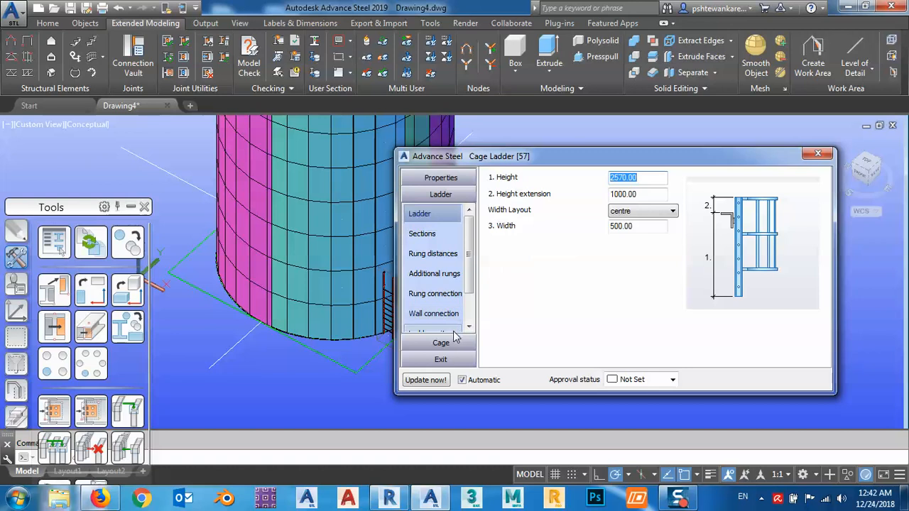
pyautogui.click(443, 231)
pyautogui.click(438, 220)
pyautogui.write('18')
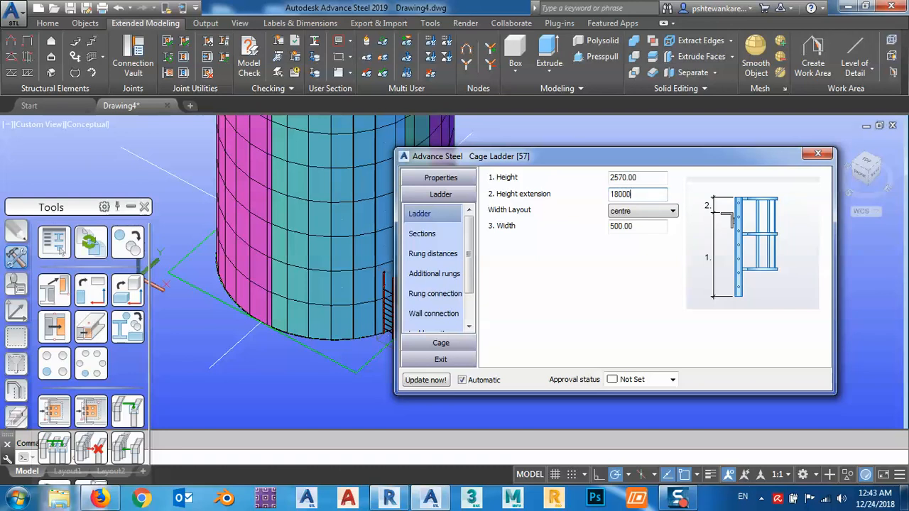
pyautogui.moveTo(634, 197); pyautogui.dragTo(562, 206)
pyautogui.write('1')
pyautogui.click(647, 178)
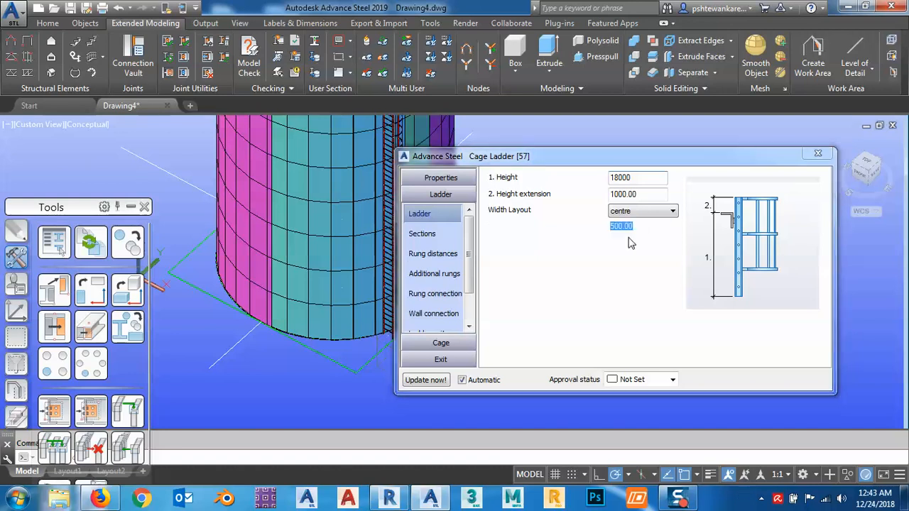
pyautogui.moveTo(744, 162); pyautogui.dragTo(551, 286)
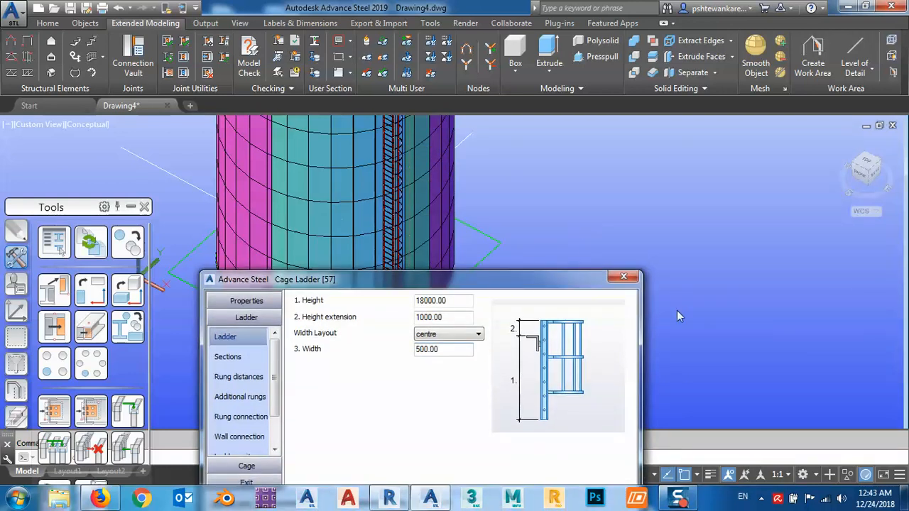
pyautogui.click(634, 280)
# Try to move the ladder away from the tank wall in the top view by selecting and displacing its rungs
pyautogui.moveTo(482, 234); pyautogui.dragTo(501, 325, button='middle')
pyautogui.moveTo(453, 205); pyautogui.dragTo(463, 305, button='middle')
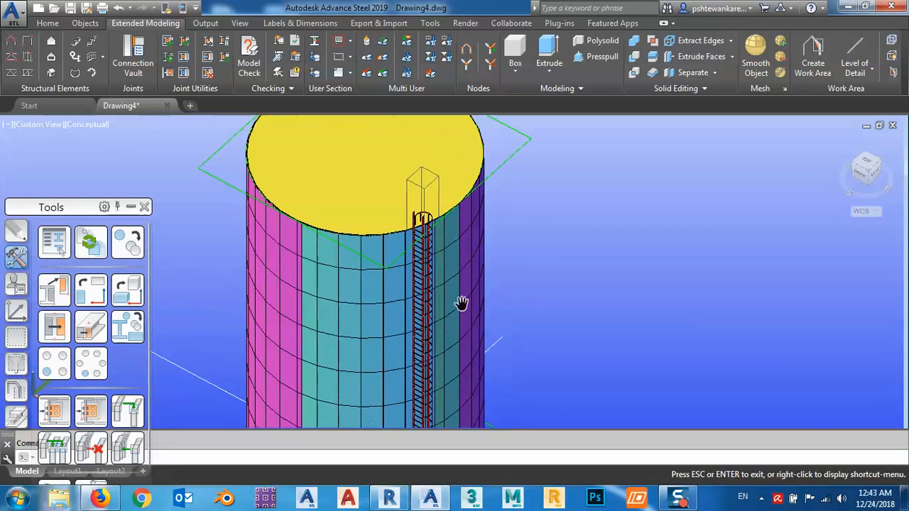
pyautogui.scroll(2, 431, 248)
pyautogui.click(866, 169)
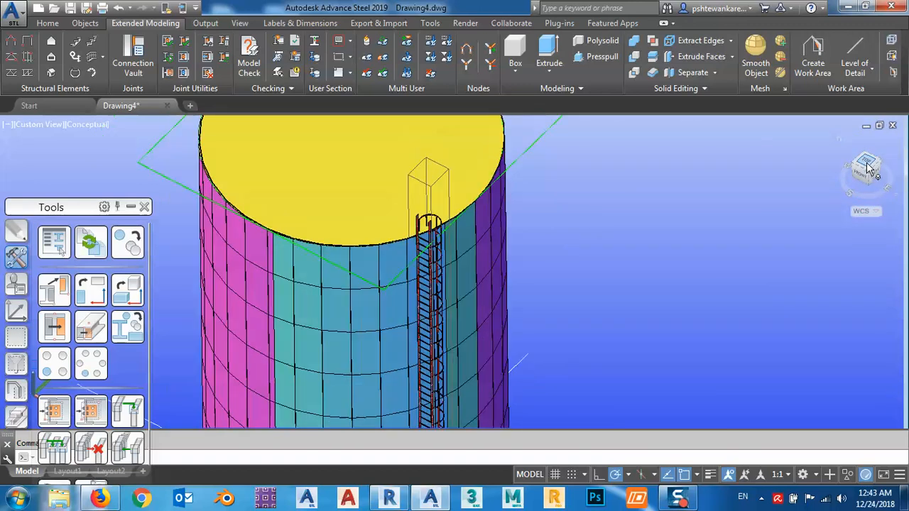
pyautogui.scroll(5, 470, 310)
pyautogui.scroll(9, 470, 310)
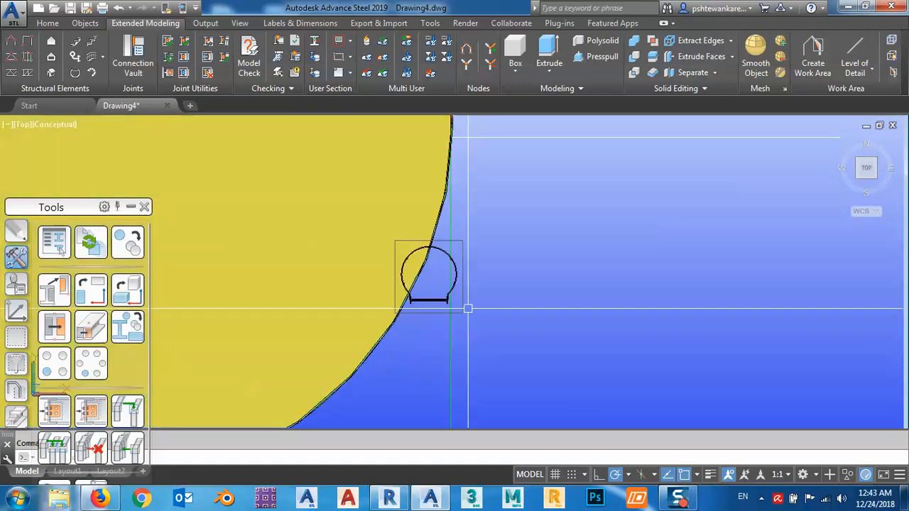
pyautogui.click(401, 371)
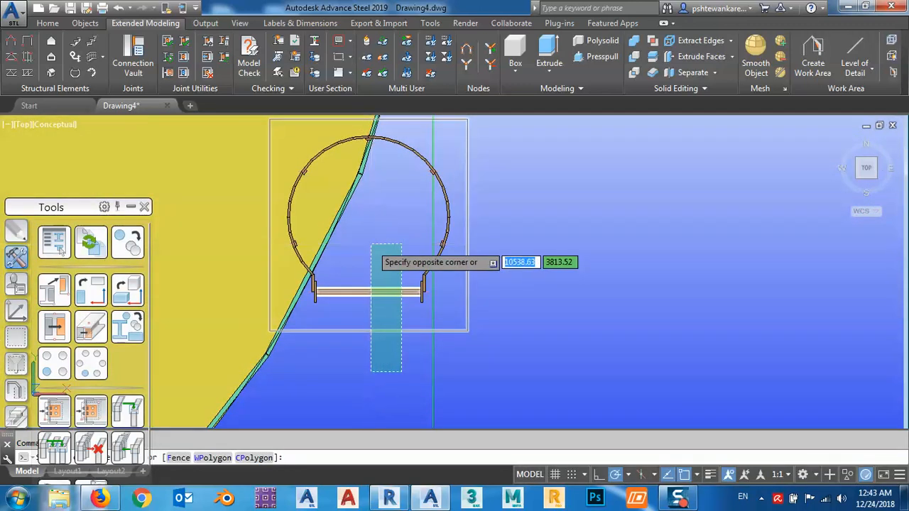
pyautogui.scroll(-5, 377, 253)
pyautogui.scroll(6, 403, 237)
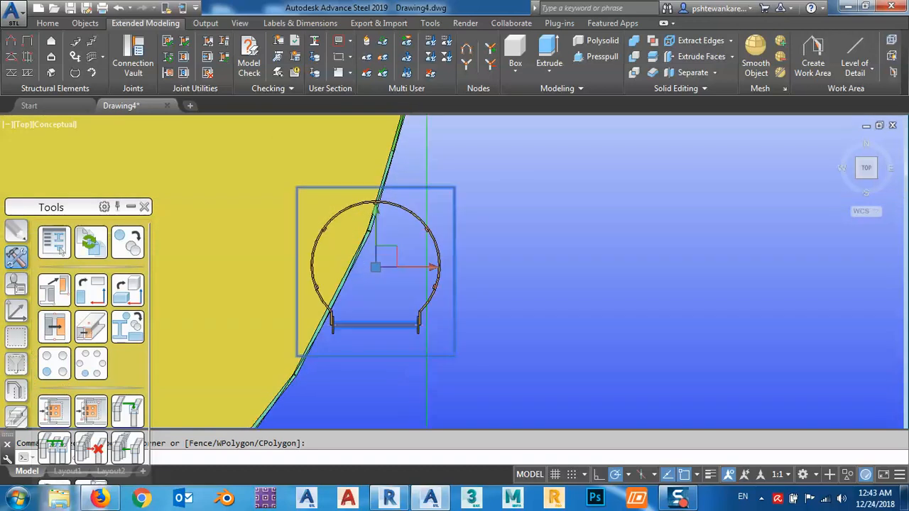
pyautogui.write('m')
pyautogui.press('Return')
pyautogui.click(579, 278)
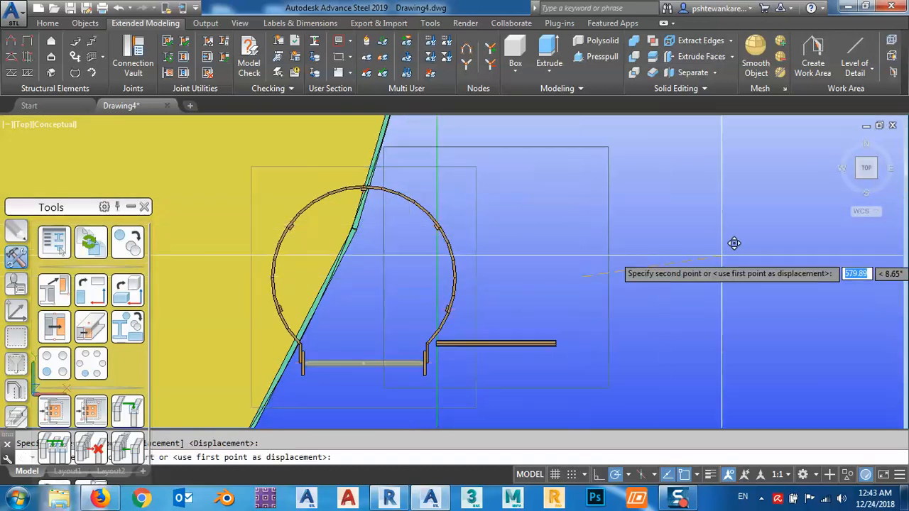
pyautogui.click(738, 254)
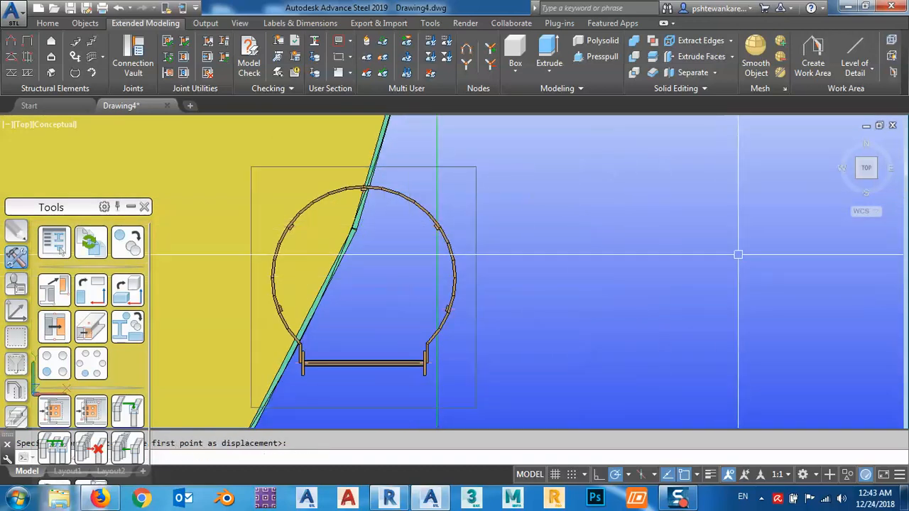
# Try to select the cage ladder's hoops, rungs, connection box and right-hand vertical cage bar together in the top view
pyautogui.click(450, 251)
pyautogui.click(399, 324)
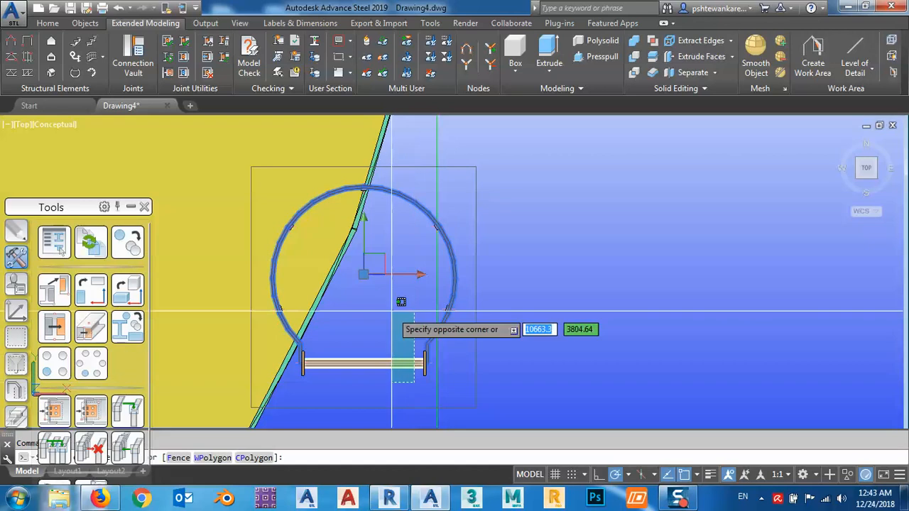
pyautogui.moveTo(397, 405); pyautogui.dragTo(401, 365, button='middle')
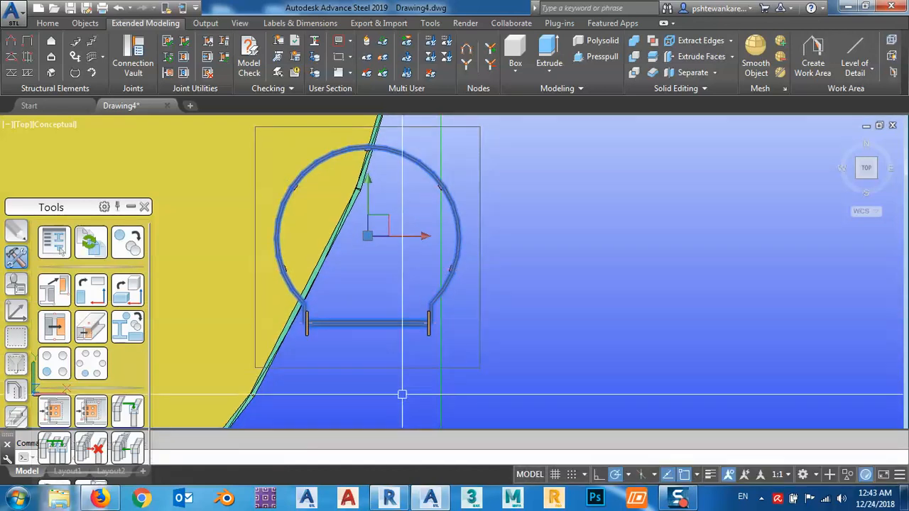
pyautogui.click(398, 368)
pyautogui.click(374, 271)
pyautogui.click(373, 276)
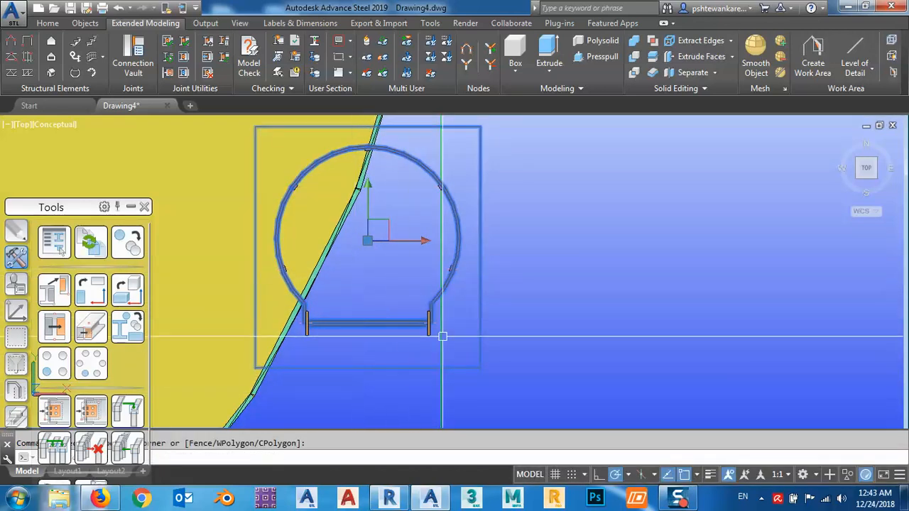
pyautogui.scroll(3, 429, 319)
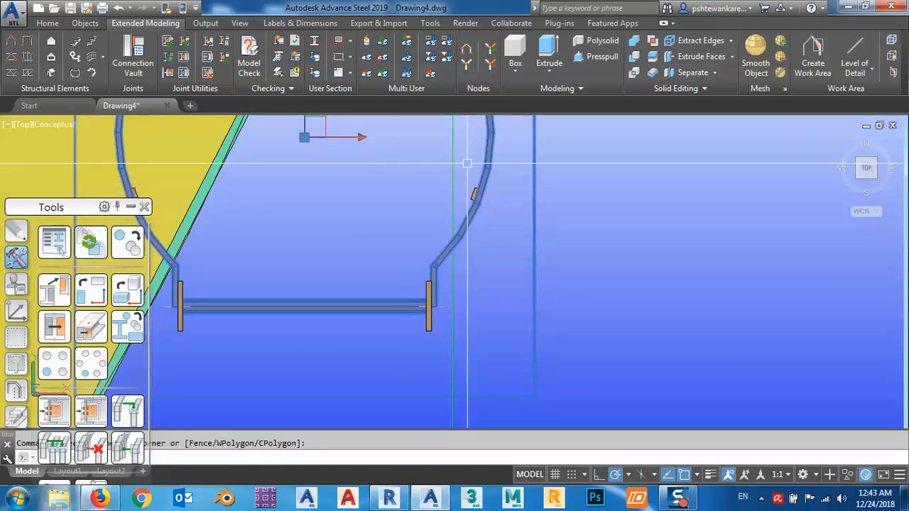
pyautogui.moveTo(466, 165); pyautogui.dragTo(512, 244)
pyautogui.click(505, 218)
pyautogui.click(466, 169)
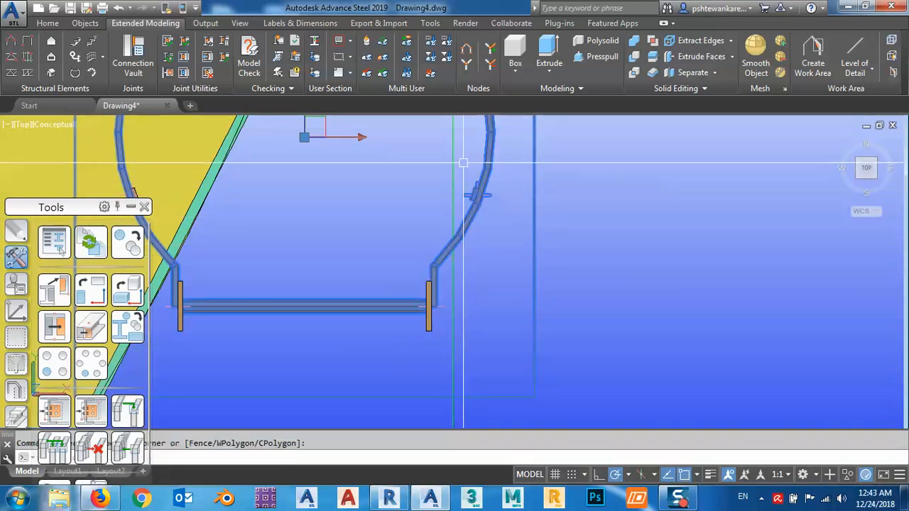
# Try to add both side rails of the ladder to the selection around its rungs, then clear the selection
pyautogui.scroll(2, 426, 360)
pyautogui.click(438, 304)
pyautogui.click(379, 223)
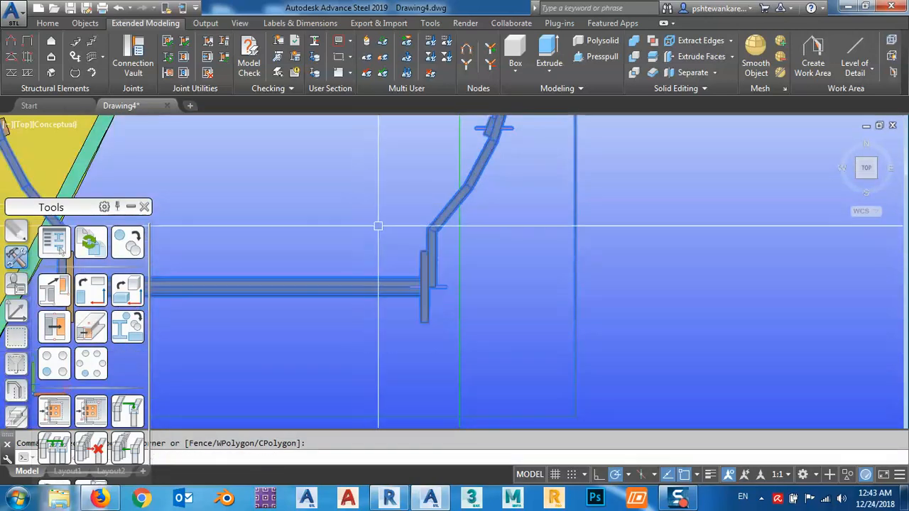
pyautogui.scroll(-4, 221, 265)
pyautogui.scroll(3, 224, 250)
pyautogui.click(334, 311)
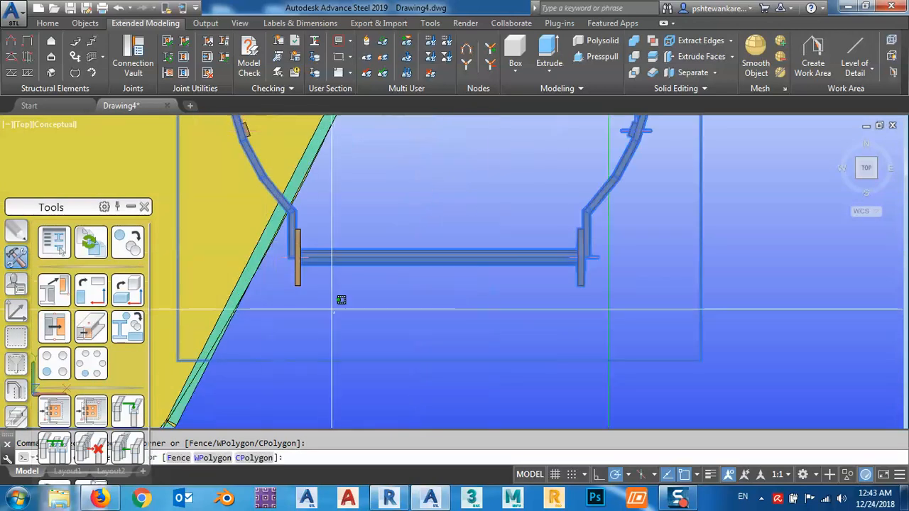
pyautogui.click(288, 236)
pyautogui.moveTo(320, 228); pyautogui.dragTo(357, 392, button='middle')
pyautogui.scroll(3, 262, 270)
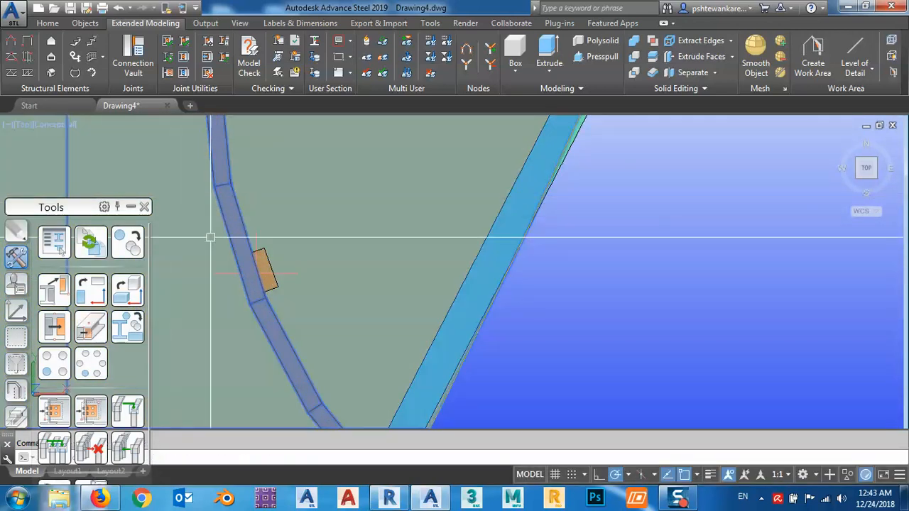
pyautogui.scroll(-5, 290, 269)
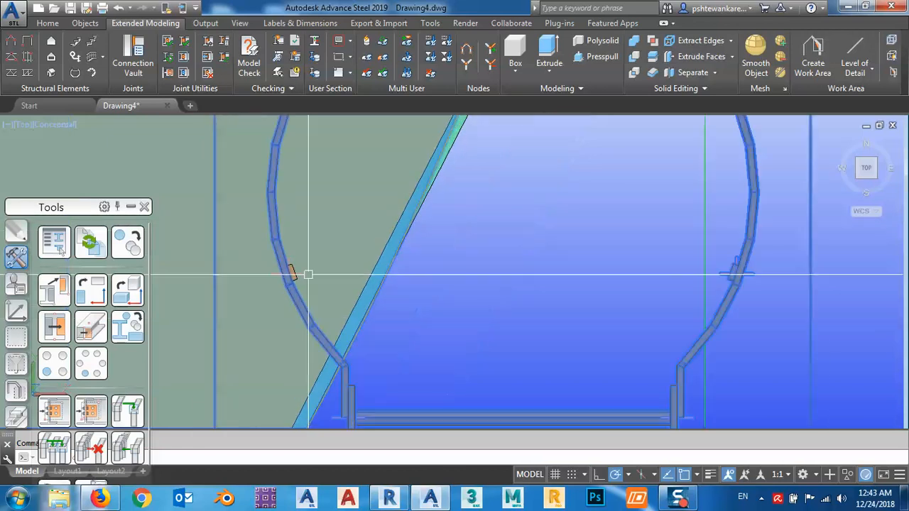
pyautogui.scroll(-4, 313, 287)
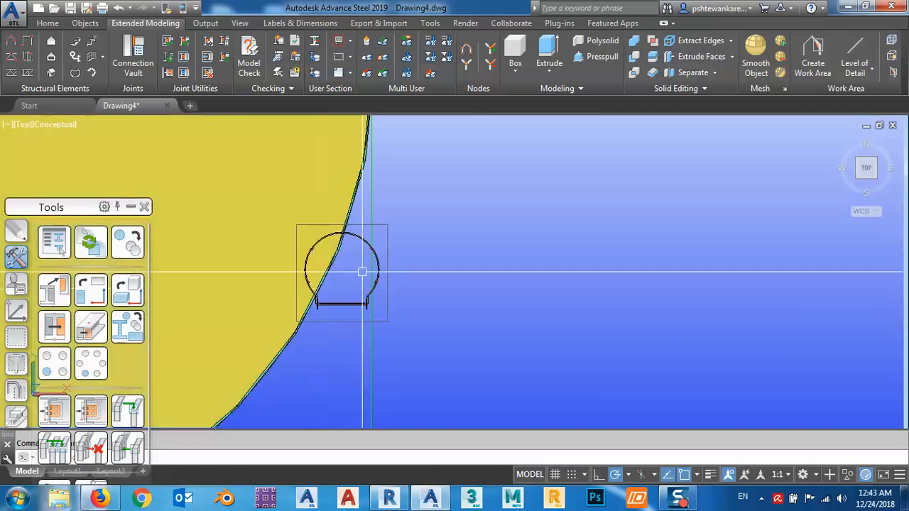
# Try to move the cage ladder away from the tank wall by displacing its connection box with the Move command
pyautogui.click(389, 230)
pyautogui.write('m')
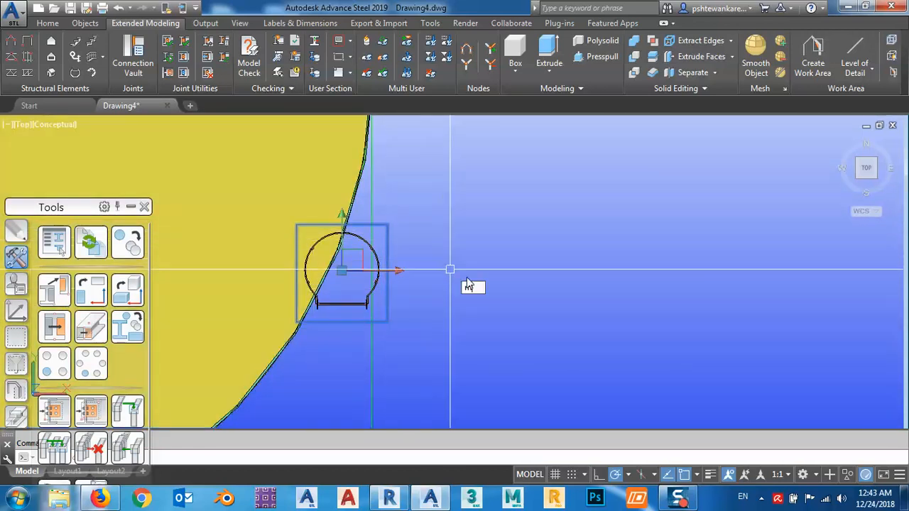
pyautogui.press('Return')
pyautogui.click(452, 268)
pyautogui.click(625, 239)
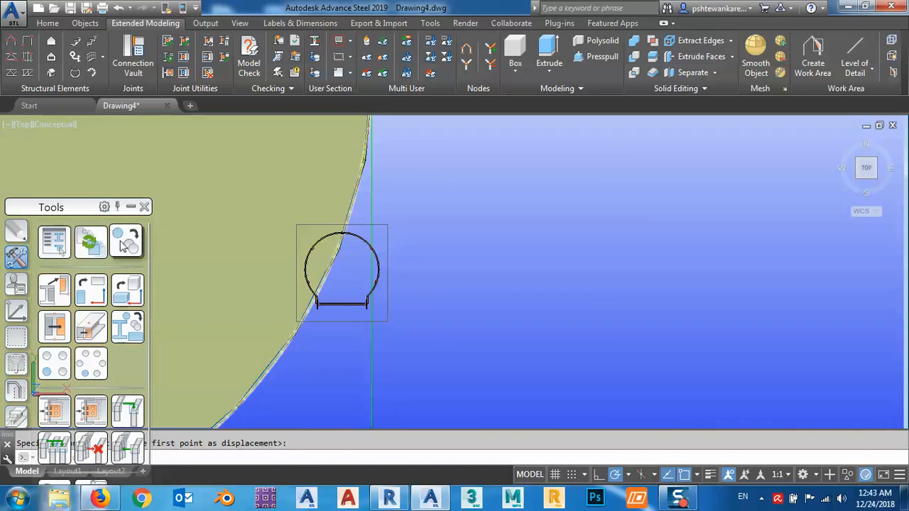
# Set up a Move transformation with a distance picked between two points, about 1034 in X and 398 in Y
pyautogui.click(130, 244)
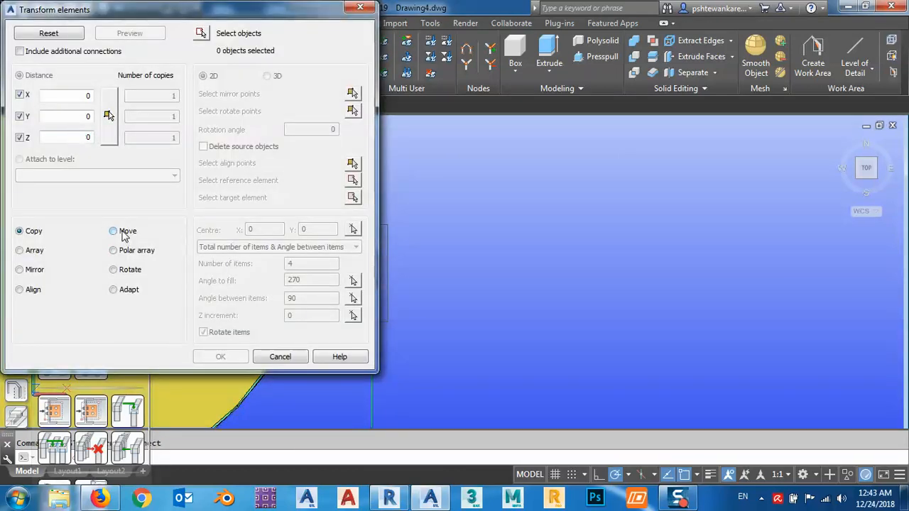
pyautogui.click(107, 131)
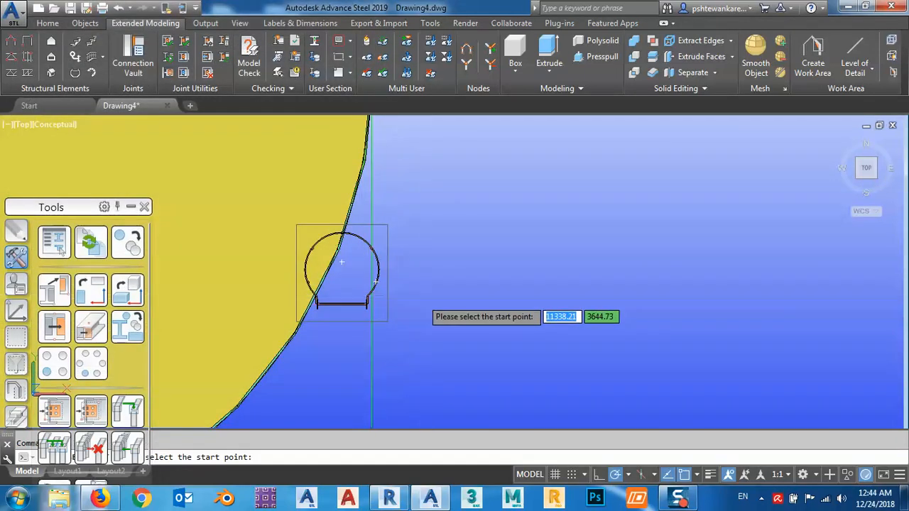
pyautogui.click(422, 298)
pyautogui.click(522, 261)
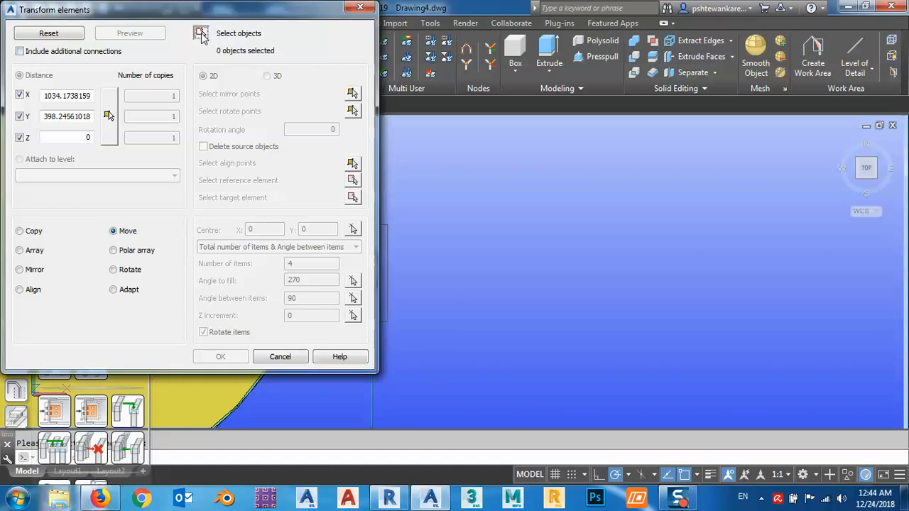
# Try the transformation on everything around the ladder with additional connections included, preview it and cancel
pyautogui.click(202, 32)
pyautogui.click(269, 199)
pyautogui.moveTo(404, 364); pyautogui.dragTo(379, 270)
pyautogui.press('Return')
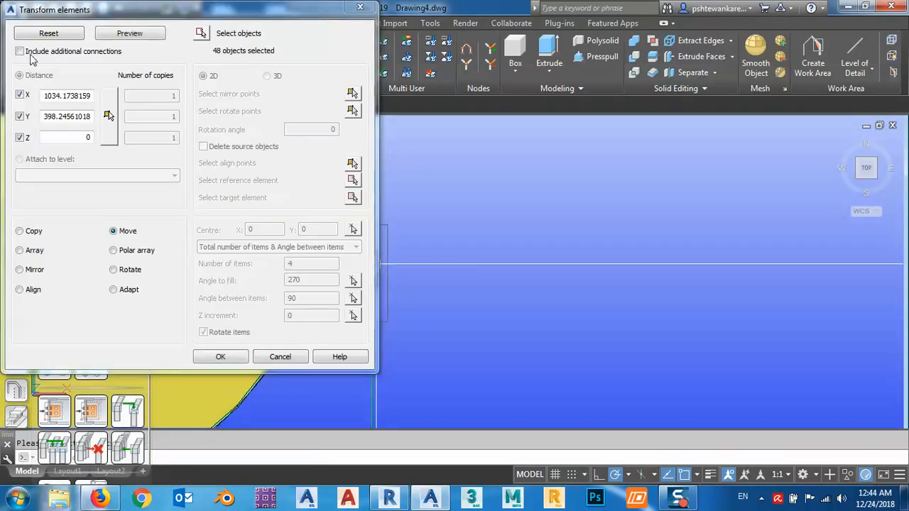
pyautogui.click(20, 51)
pyautogui.click(125, 39)
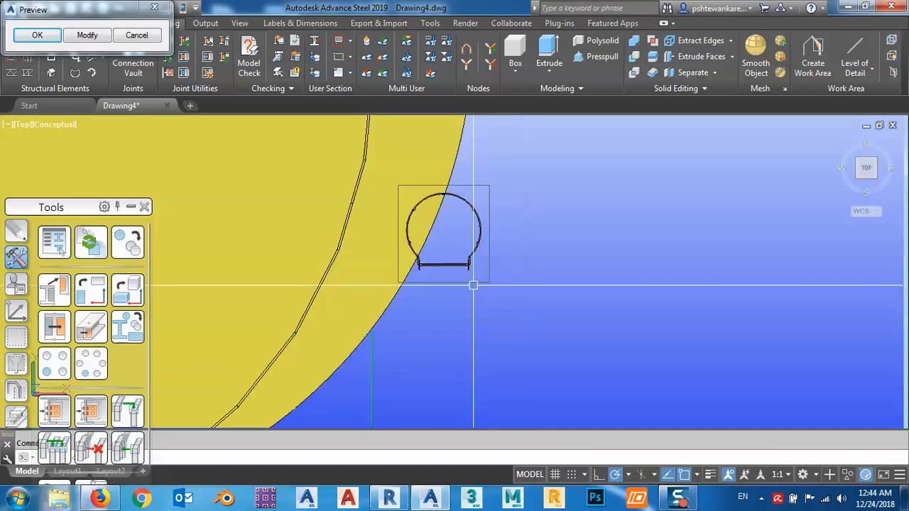
pyautogui.scroll(-3, 495, 291)
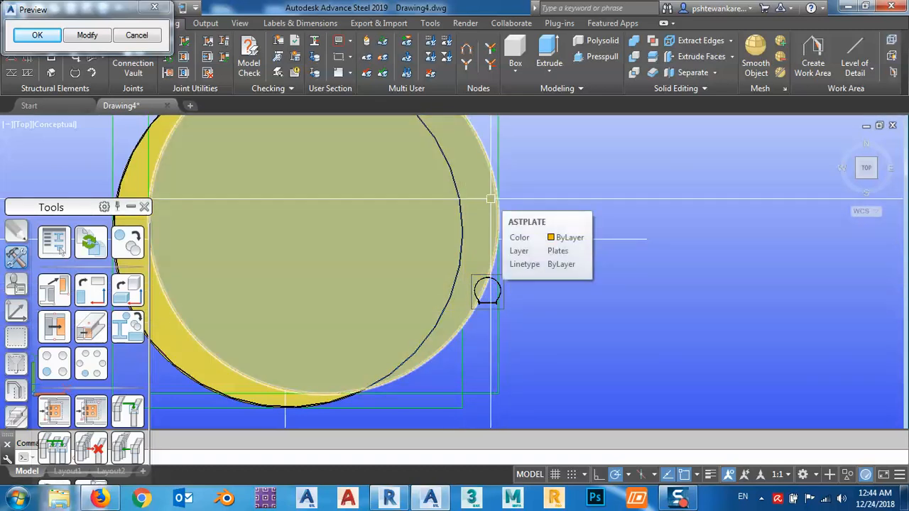
pyautogui.click(137, 37)
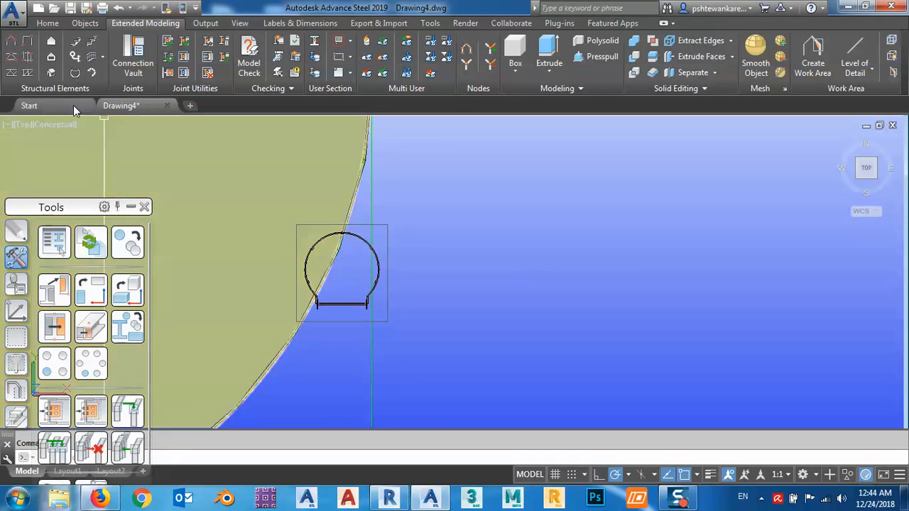
# Switch the visual style to 2D Wireframe and choose only the ladder's connection box for a Move transformation
pyautogui.click(63, 124)
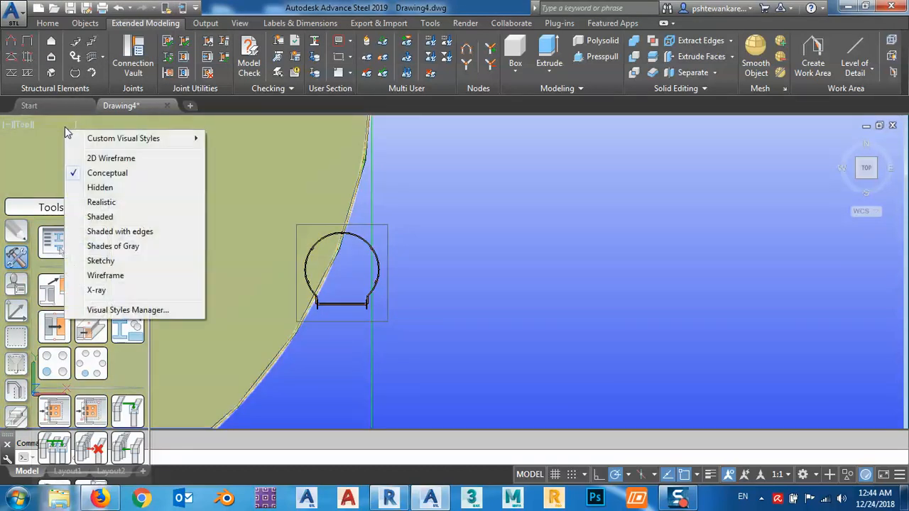
pyautogui.click(91, 156)
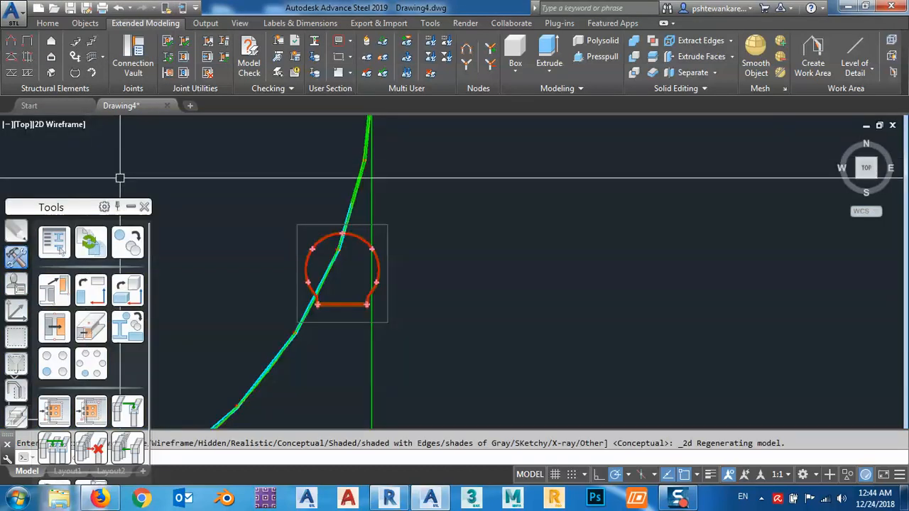
pyautogui.click(129, 249)
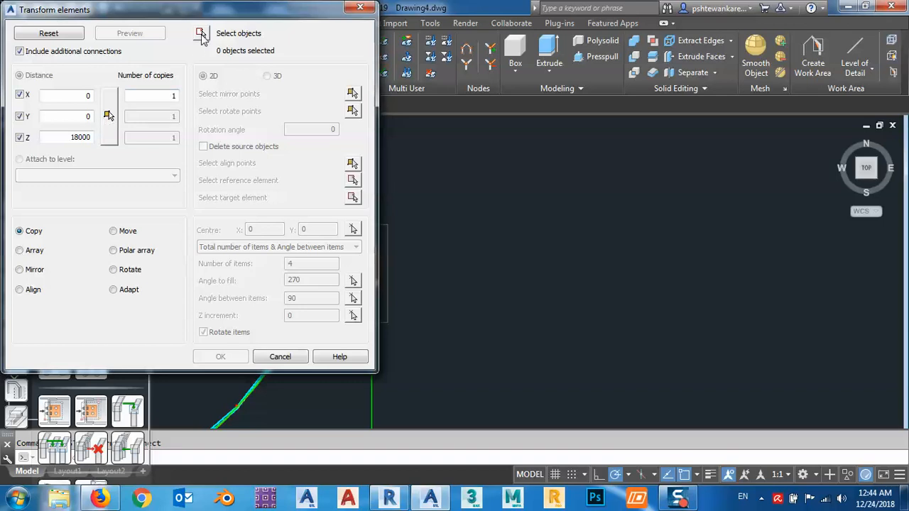
pyautogui.click(200, 34)
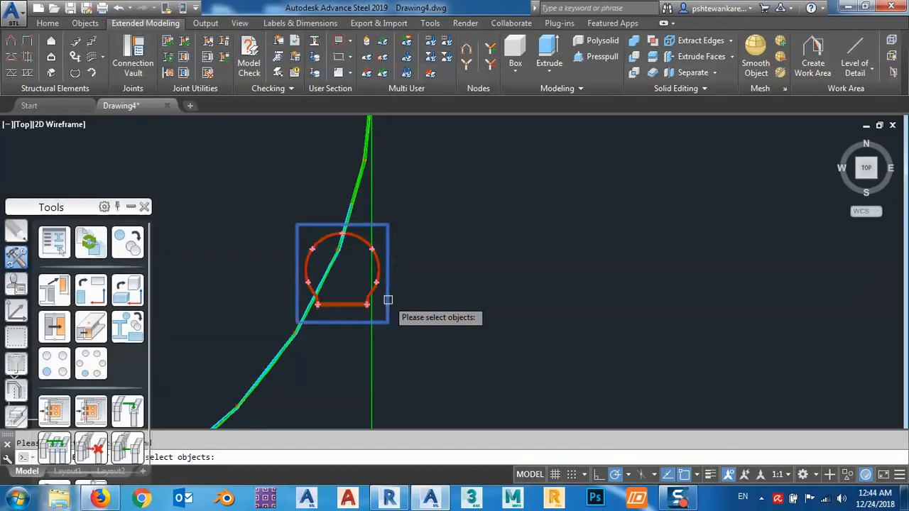
pyautogui.press('Return')
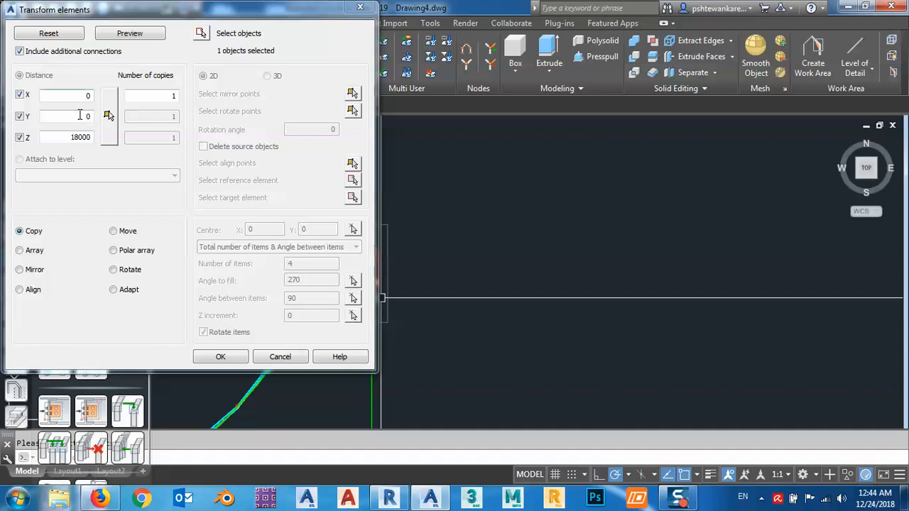
pyautogui.click(113, 231)
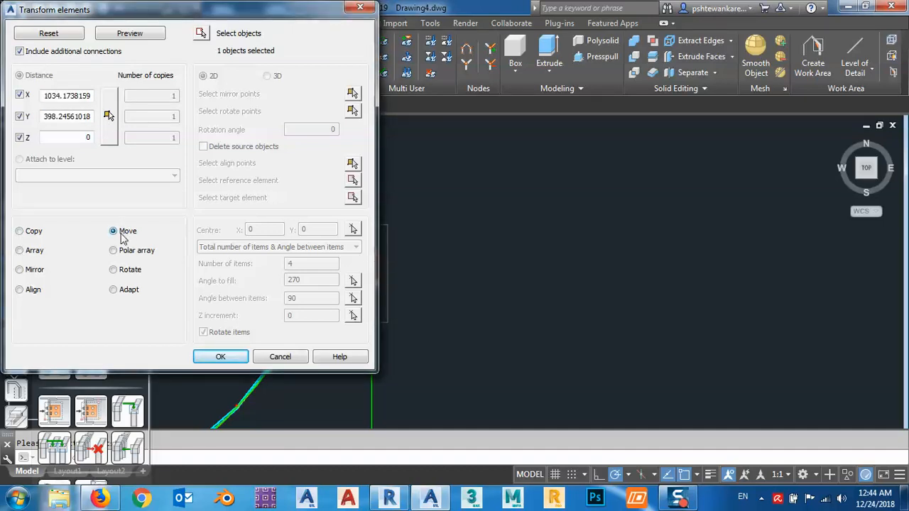
pyautogui.click(207, 37)
pyautogui.click(387, 310)
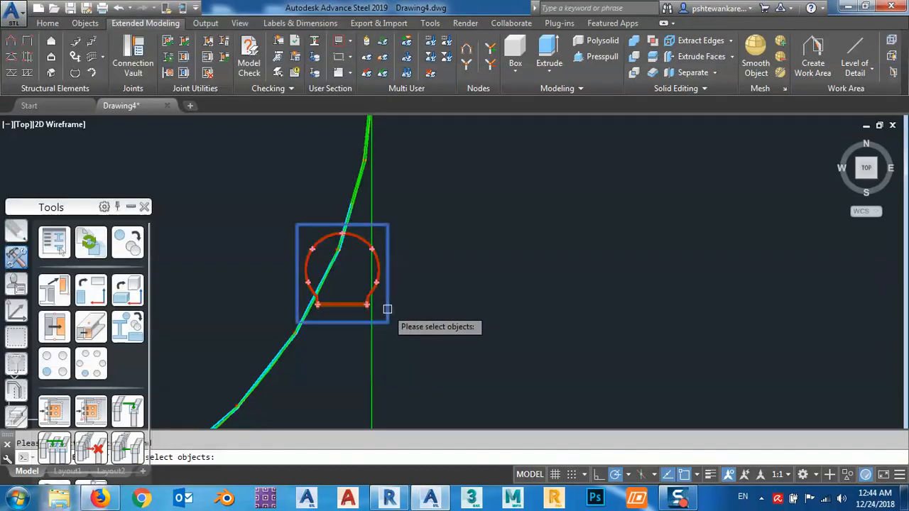
pyautogui.rightClick(383, 303)
# Move the ladder clear of the tank wall by two picked points, about 1095 in X and 358 in Y, previewing before accepting
pyautogui.click(107, 116)
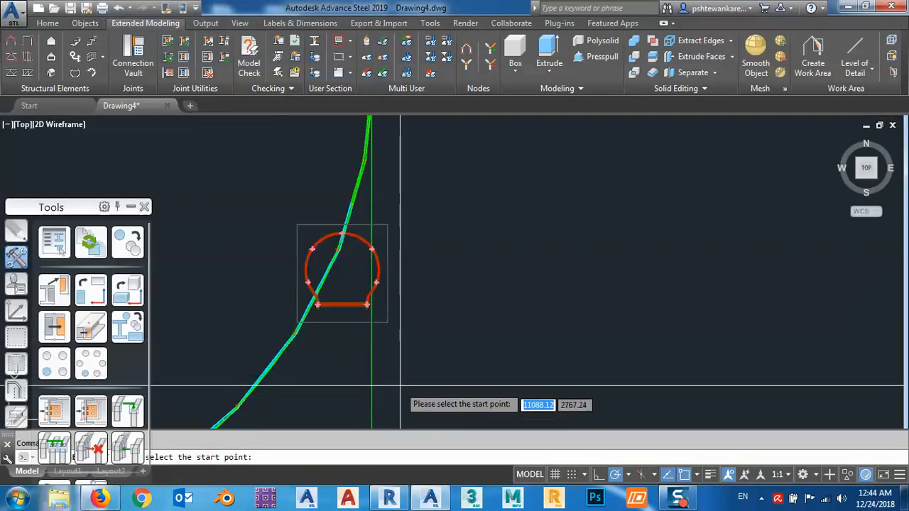
pyautogui.click(399, 346)
pyautogui.click(502, 314)
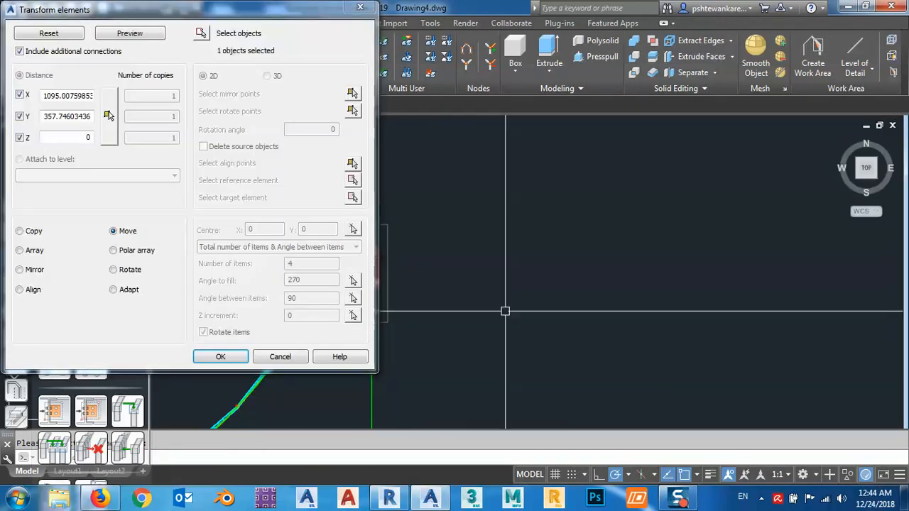
pyautogui.click(140, 37)
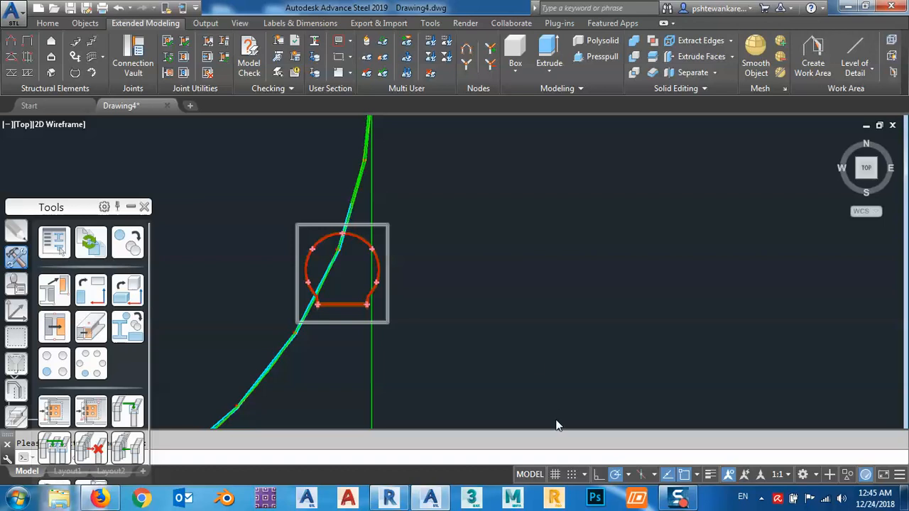
pyautogui.moveTo(679, 497)
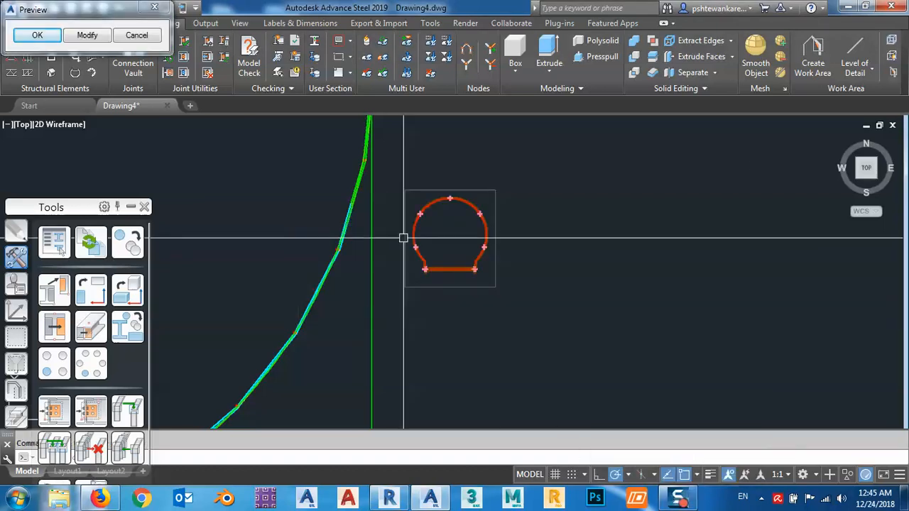
pyautogui.moveTo(445, 248); pyautogui.dragTo(451, 293, button='middle')
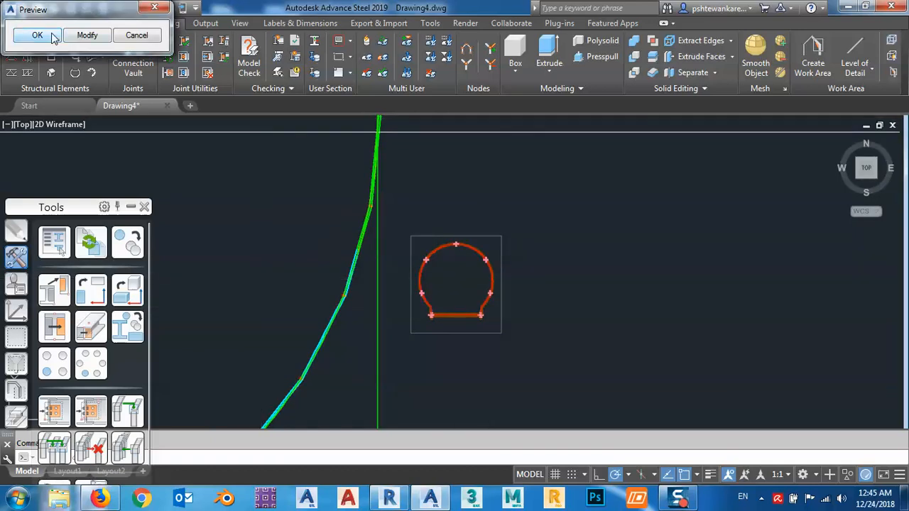
pyautogui.press('Return')
# Move the ladder from the midpoint of its base to a point just outside the tank wall's northern edge in plan
pyautogui.click(531, 375)
pyautogui.click(412, 219)
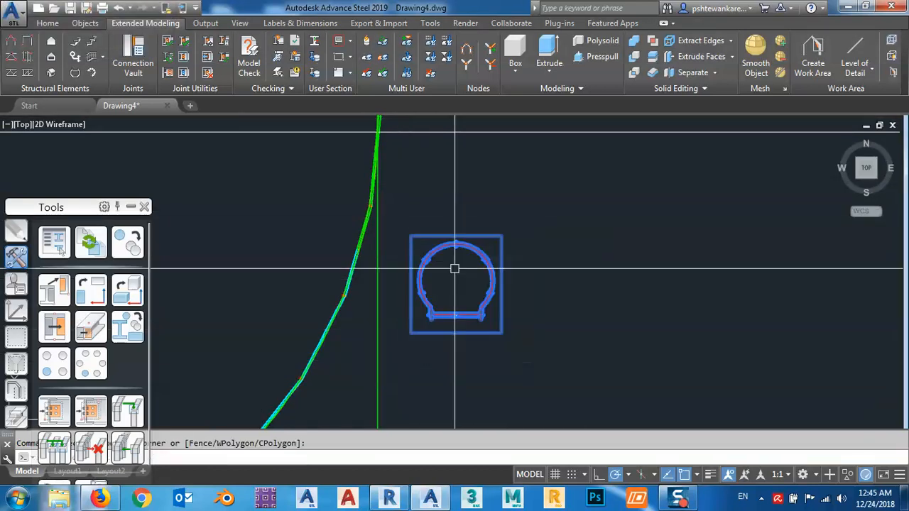
pyautogui.write('m')
pyautogui.press('Return')
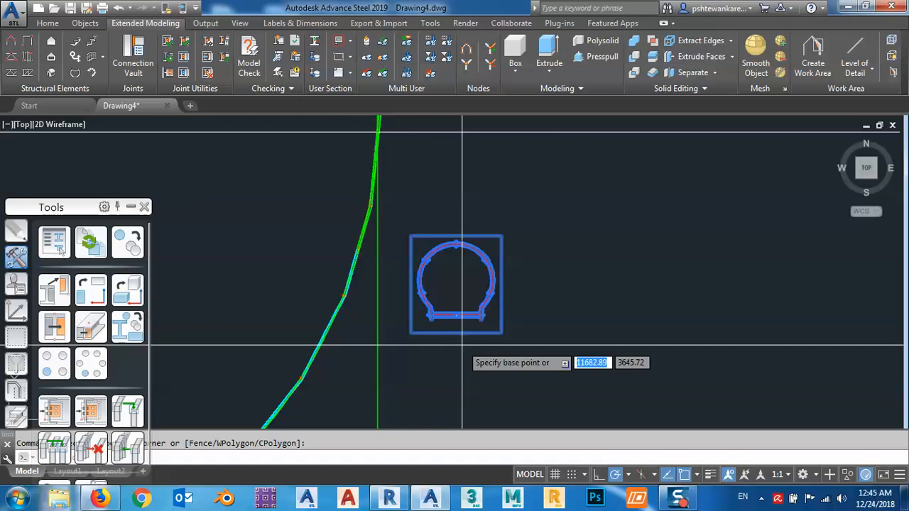
pyautogui.scroll(2, 458, 320)
pyautogui.click(456, 309)
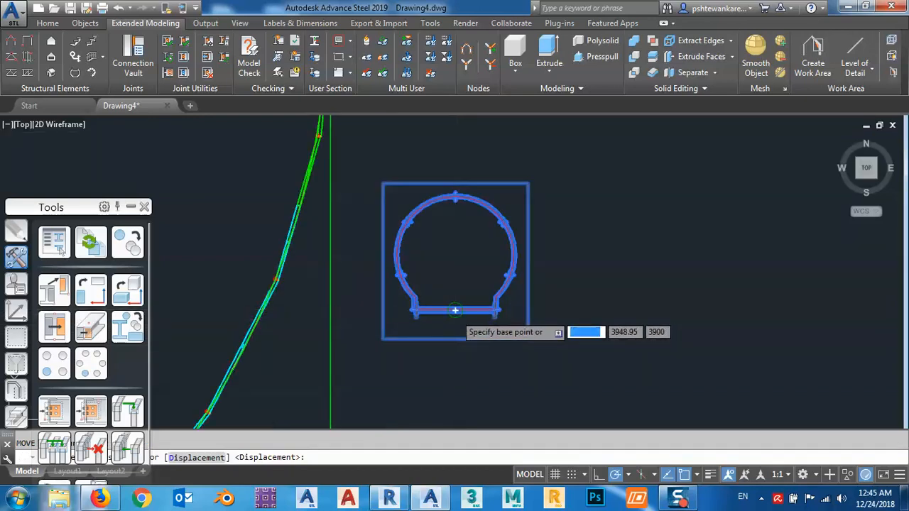
pyautogui.scroll(-2, 482, 337)
pyautogui.scroll(-5, 491, 338)
pyautogui.scroll(11, 360, 159)
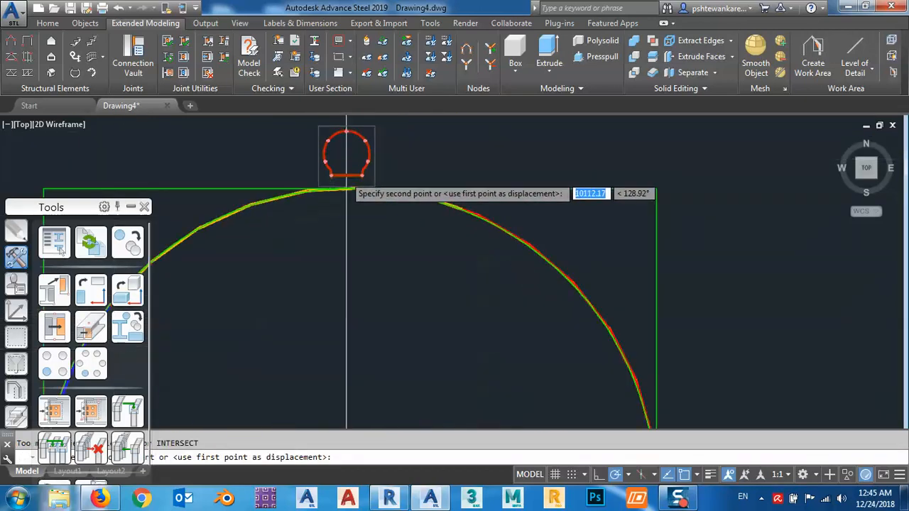
pyautogui.scroll(-3, 342, 257)
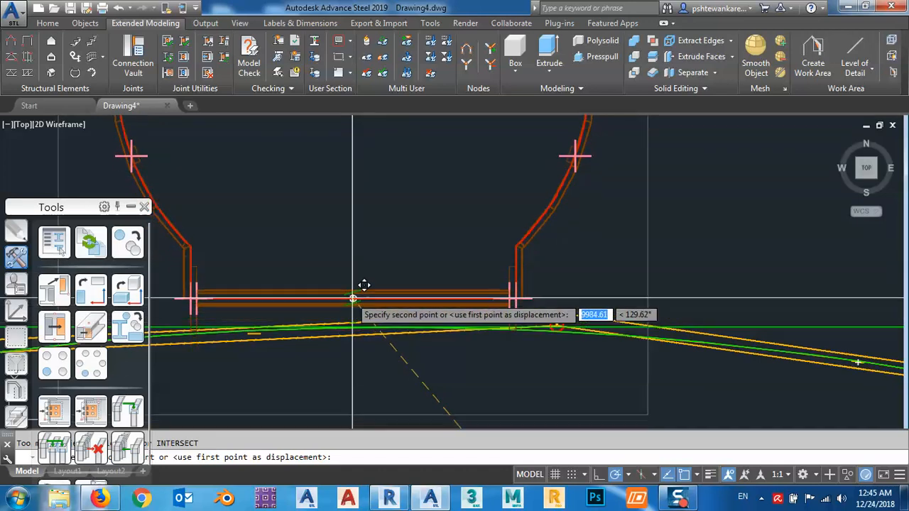
pyautogui.click(353, 298)
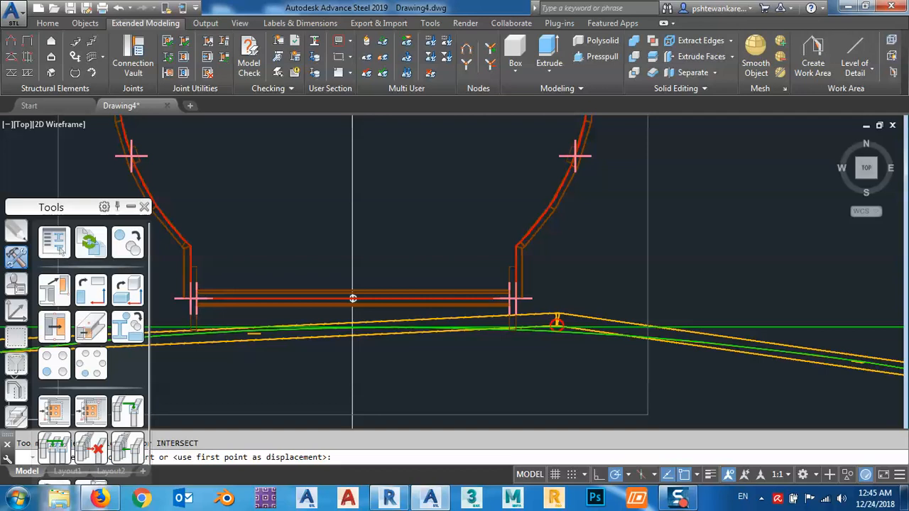
pyautogui.click(639, 232)
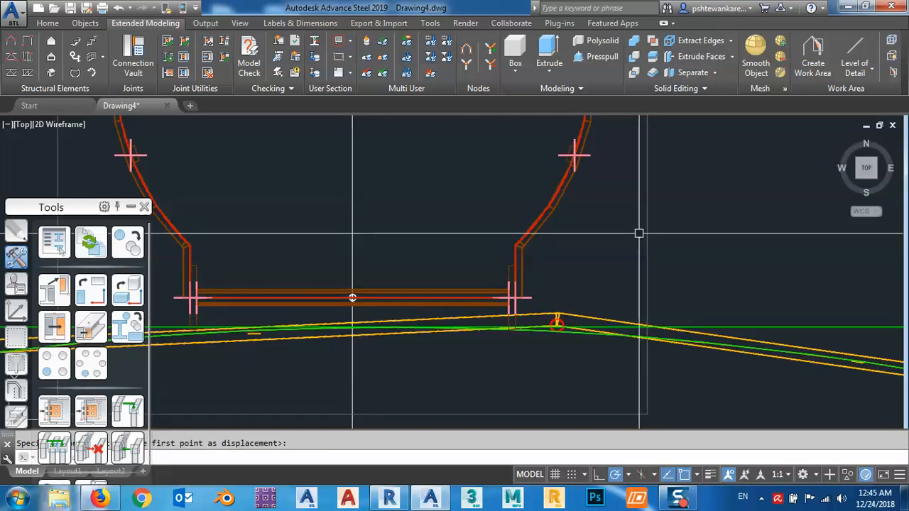
pyautogui.scroll(-6, 533, 238)
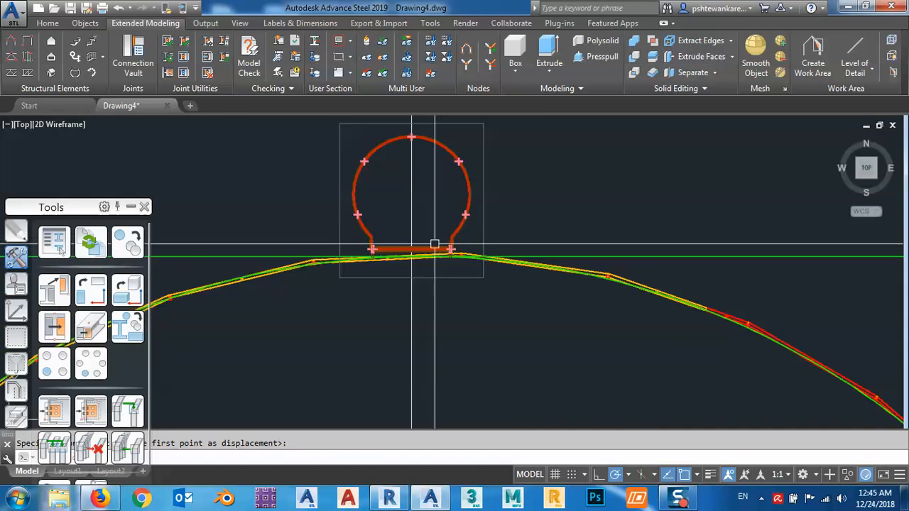
# Show the model in the NE Isometric view with the Conceptual visual style
pyautogui.click(876, 162)
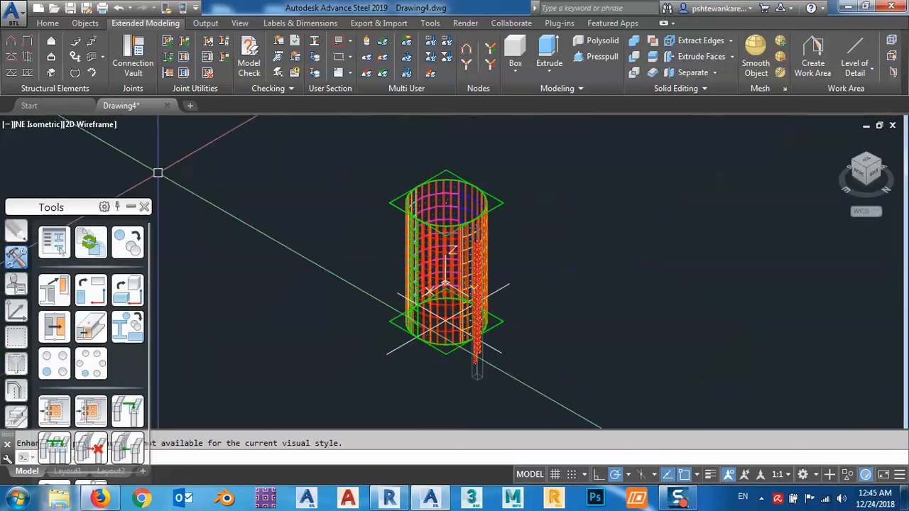
pyautogui.click(82, 125)
pyautogui.click(120, 174)
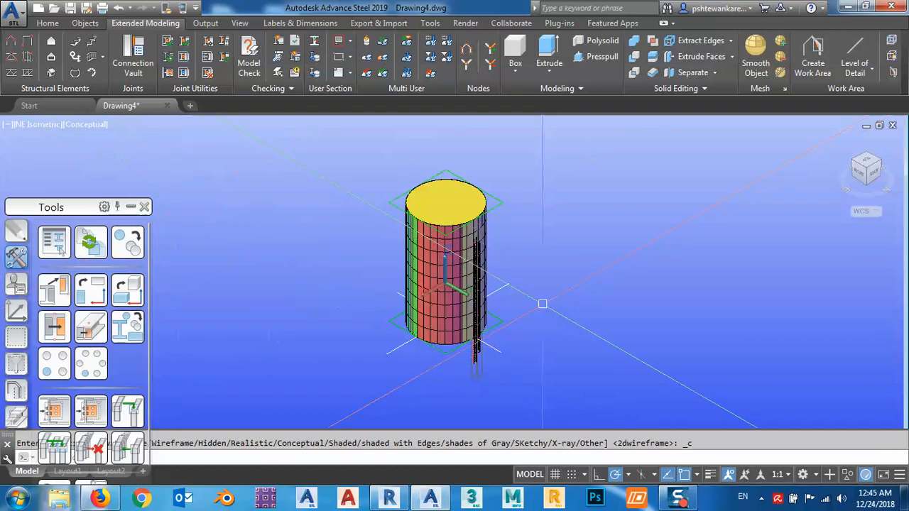
pyautogui.scroll(5, 499, 381)
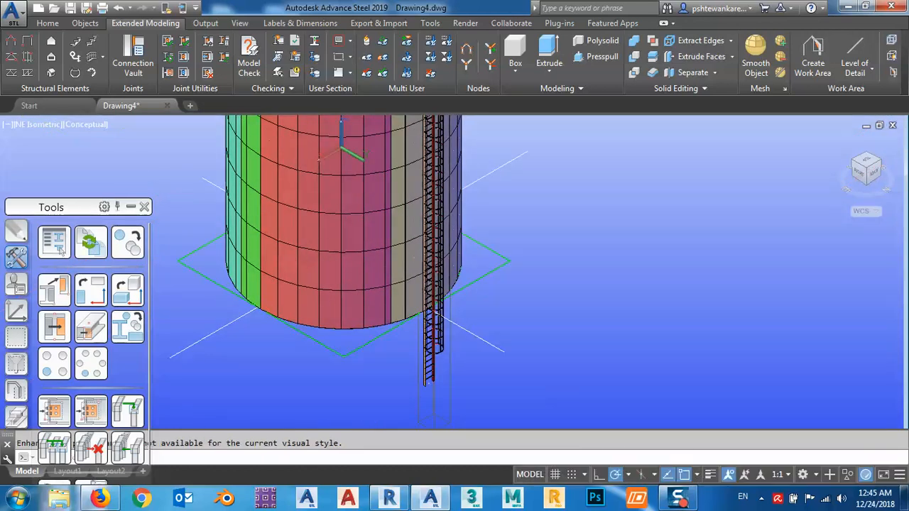
# Set up a Move transformation for the ladder with a vertical distance picked between two points, about 5490 in Z
pyautogui.click(451, 390)
pyautogui.scroll(-3, 463, 377)
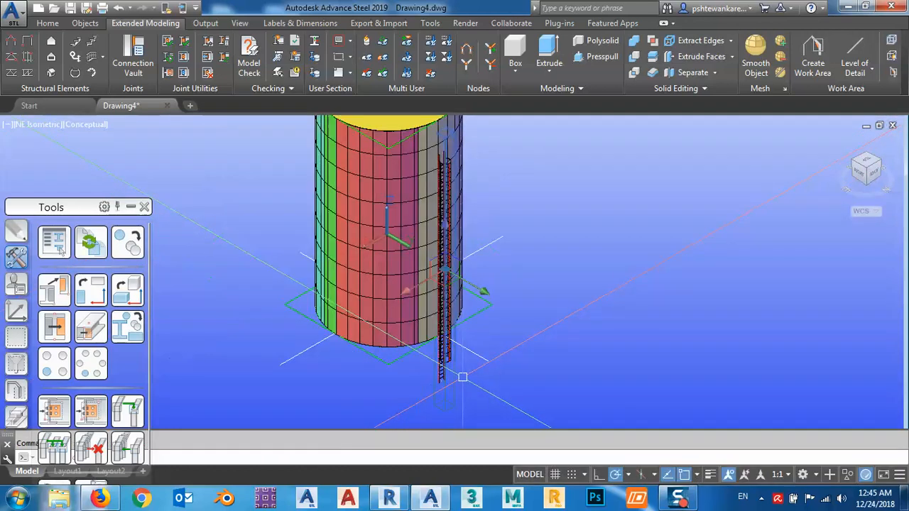
pyautogui.scroll(4, 457, 341)
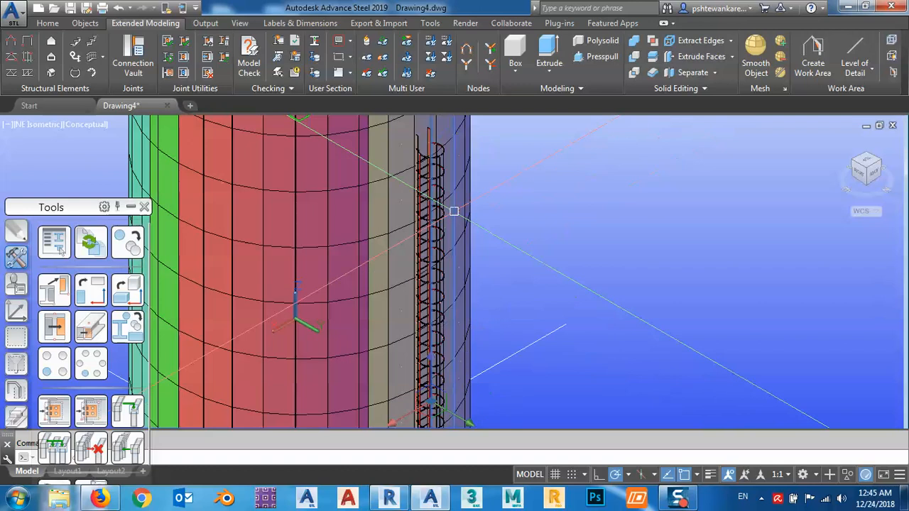
pyautogui.scroll(-4, 460, 304)
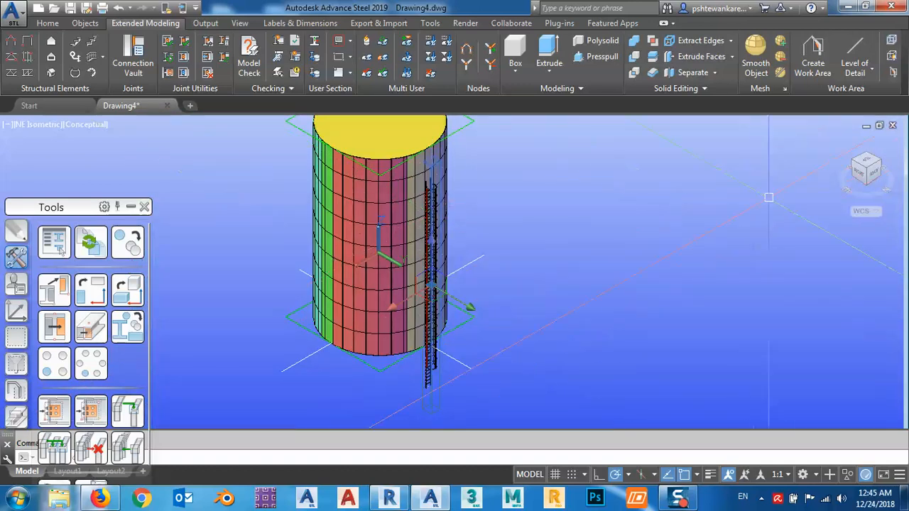
pyautogui.click(861, 178)
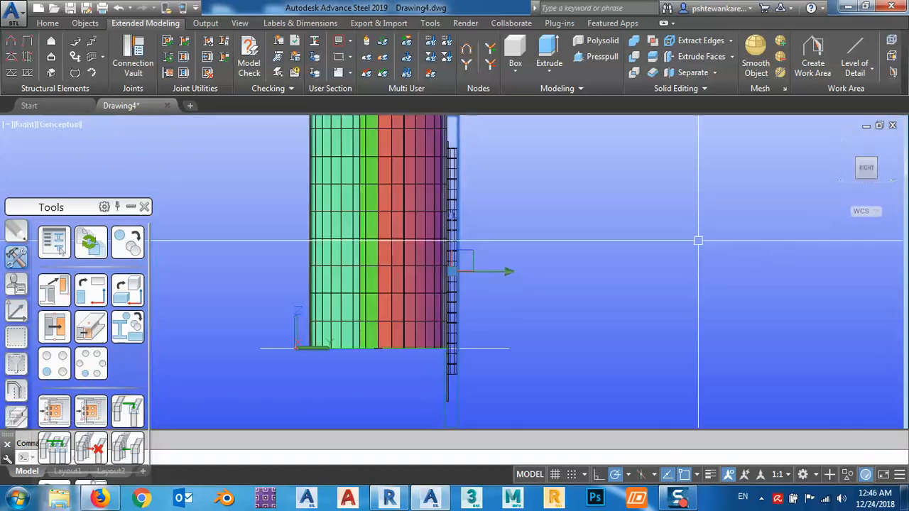
pyautogui.click(127, 245)
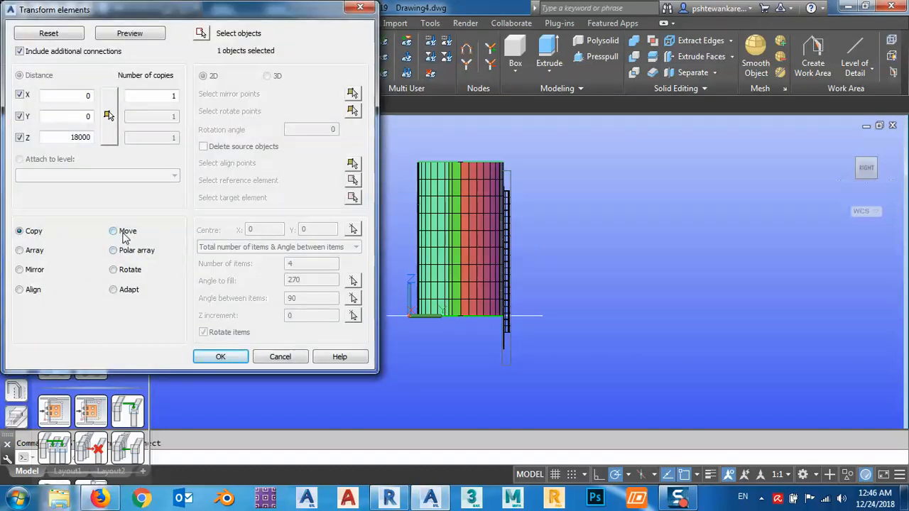
pyautogui.click(124, 234)
pyautogui.click(111, 127)
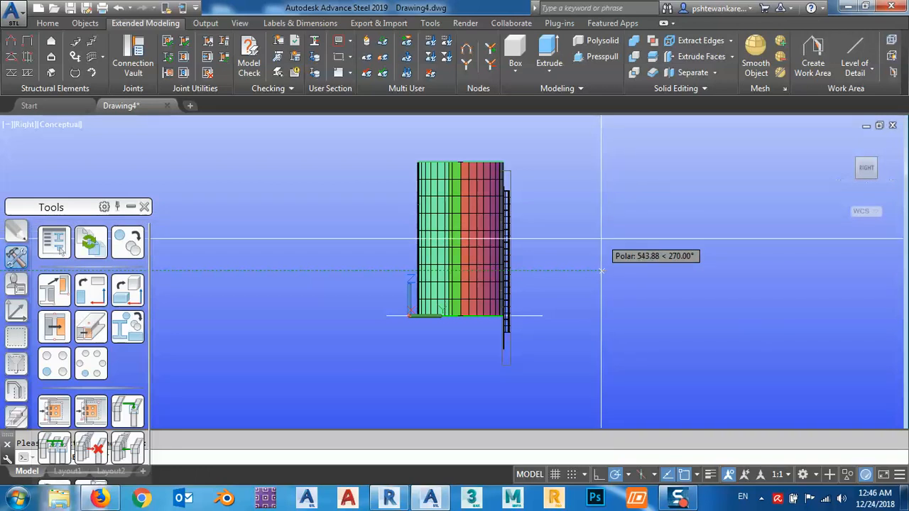
pyautogui.click(605, 274)
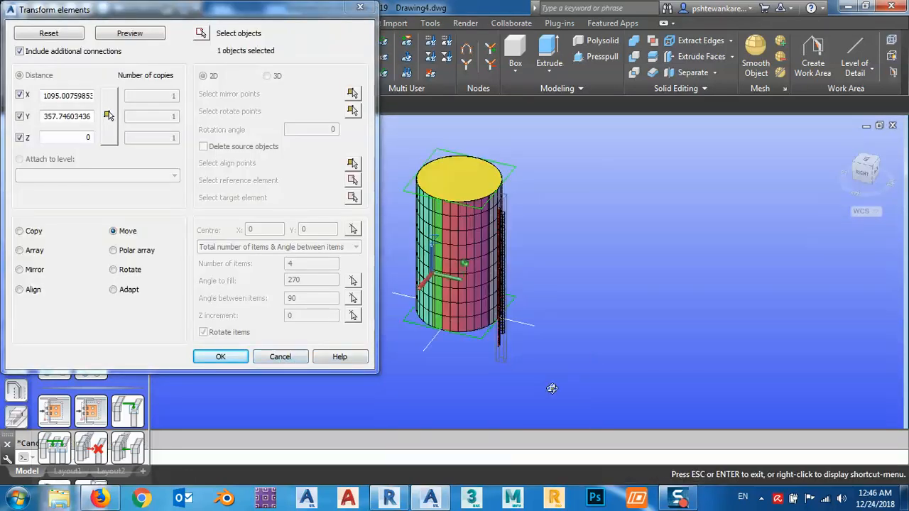
pyautogui.click(104, 124)
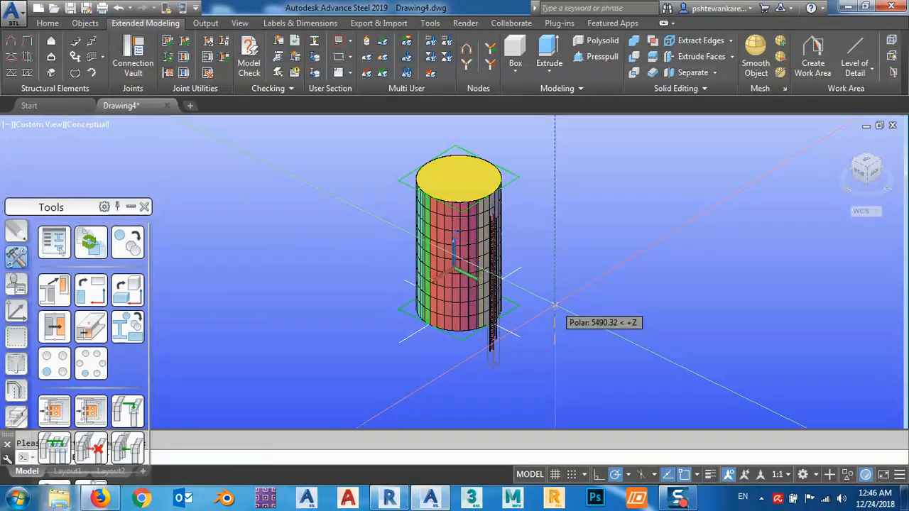
pyautogui.click(554, 305)
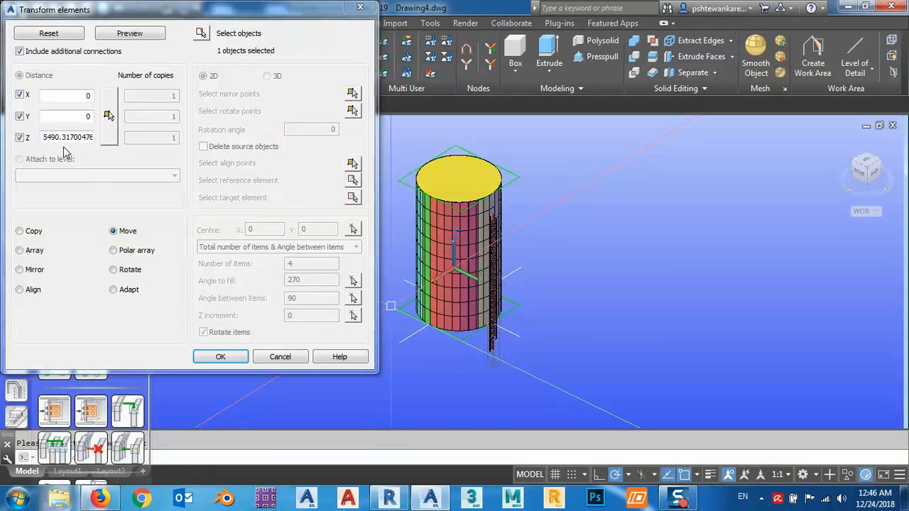
# Try a Z distance of 3000 for the ladder's move, preview its lower end and return to modify the values
pyautogui.click(44, 137)
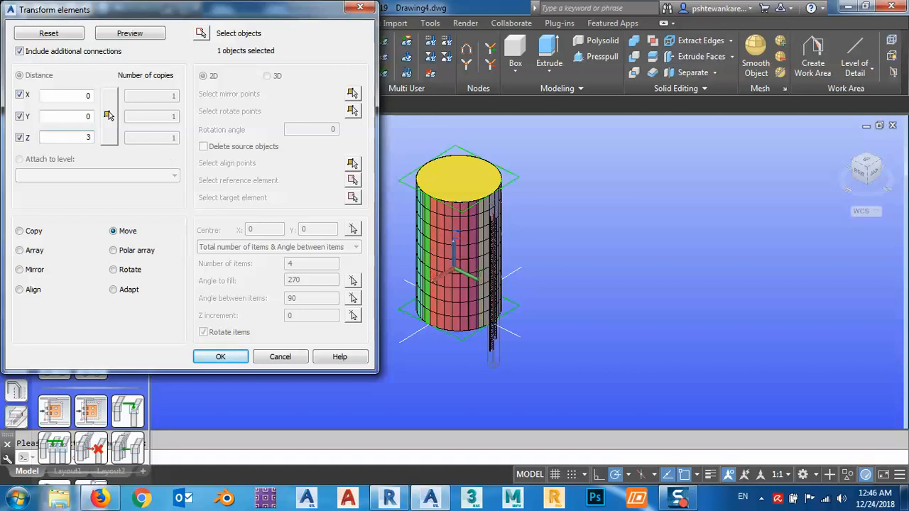
pyautogui.click(135, 36)
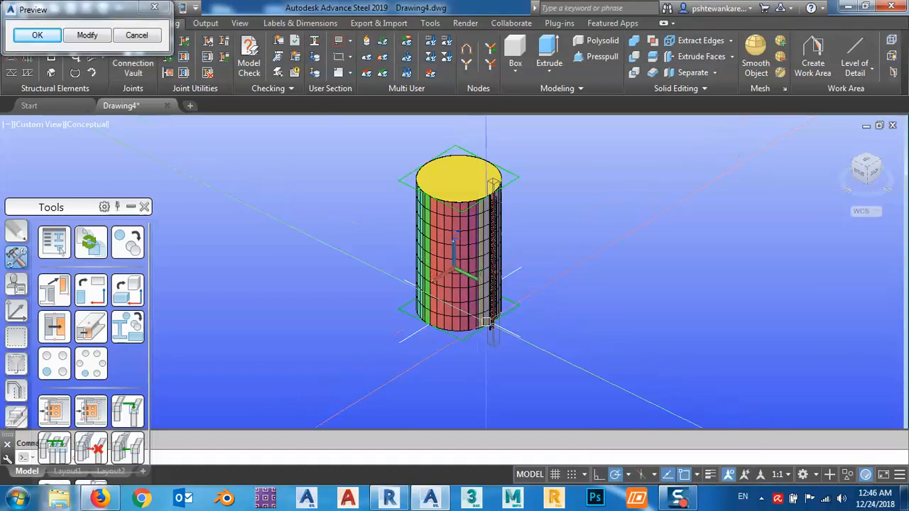
pyautogui.scroll(6, 493, 330)
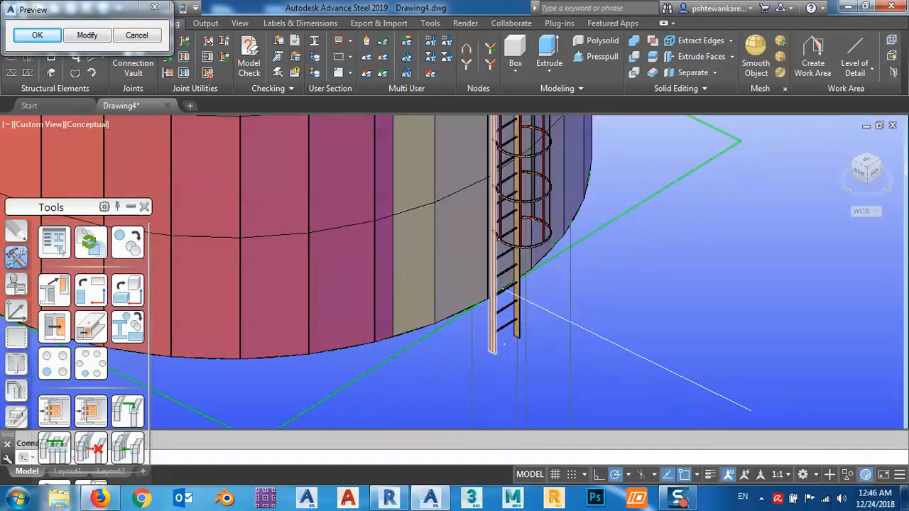
pyautogui.click(90, 34)
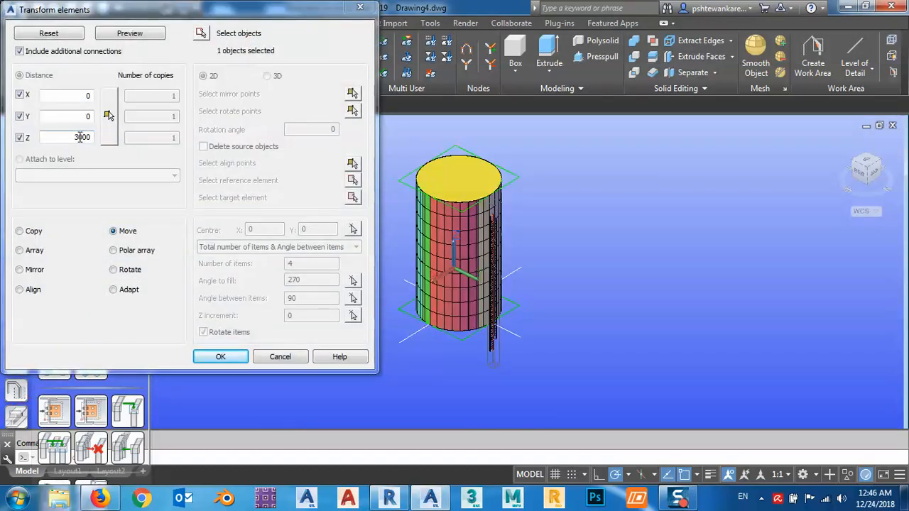
# Set the ladder's Z move distance to 3500, accept the transformation and check its upper end against the tank top
pyautogui.moveTo(79, 137); pyautogui.dragTo(83, 137)
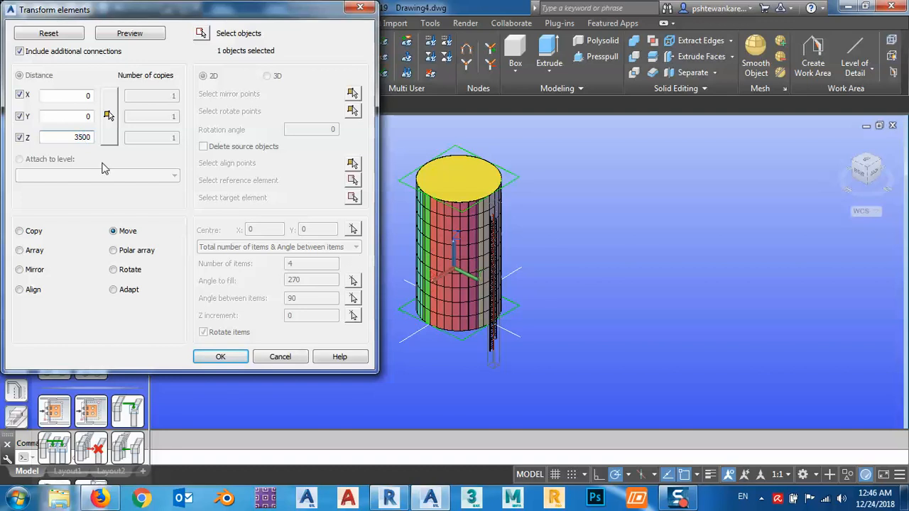
pyautogui.click(221, 357)
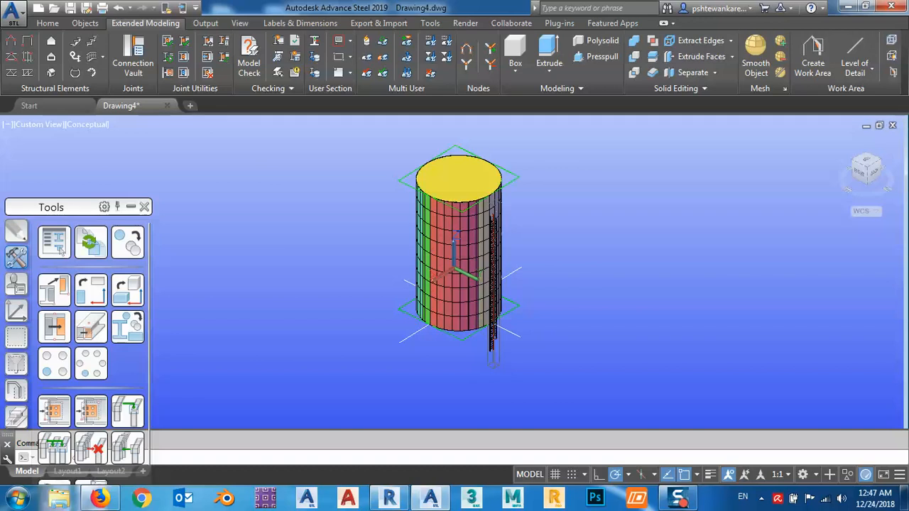
pyautogui.click(335, 318)
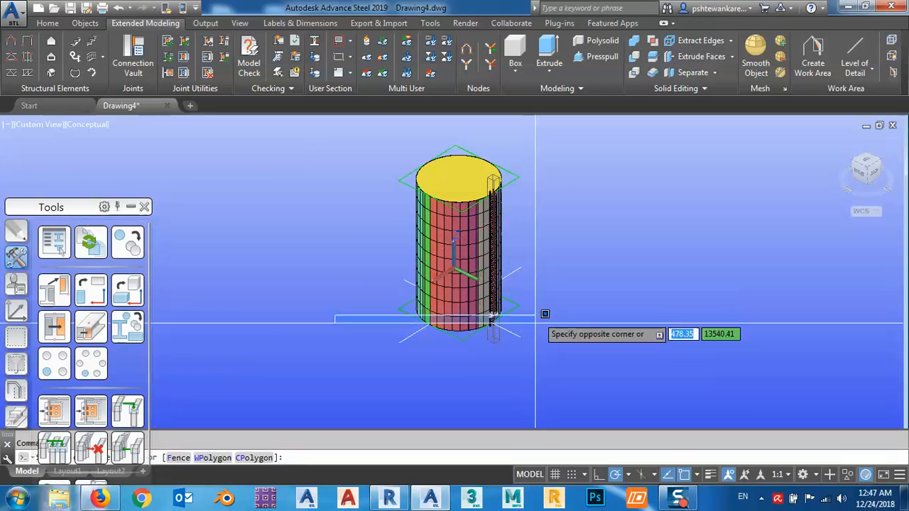
pyautogui.click(322, 347)
pyautogui.scroll(5, 449, 179)
pyautogui.moveTo(405, 192); pyautogui.dragTo(412, 216, button='middle')
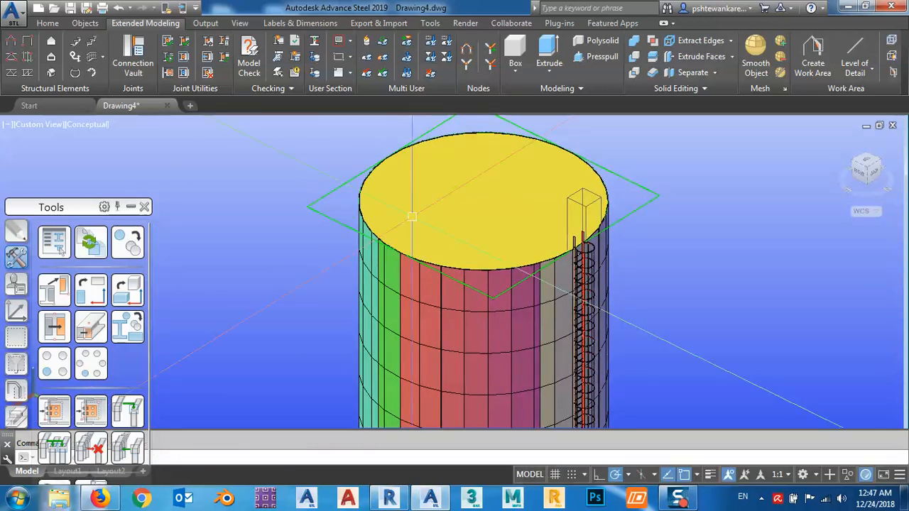
pyautogui.scroll(-4, 412, 217)
# Examine the shape and material properties of the tank's circular top plate and close them without changes
pyautogui.click(436, 211)
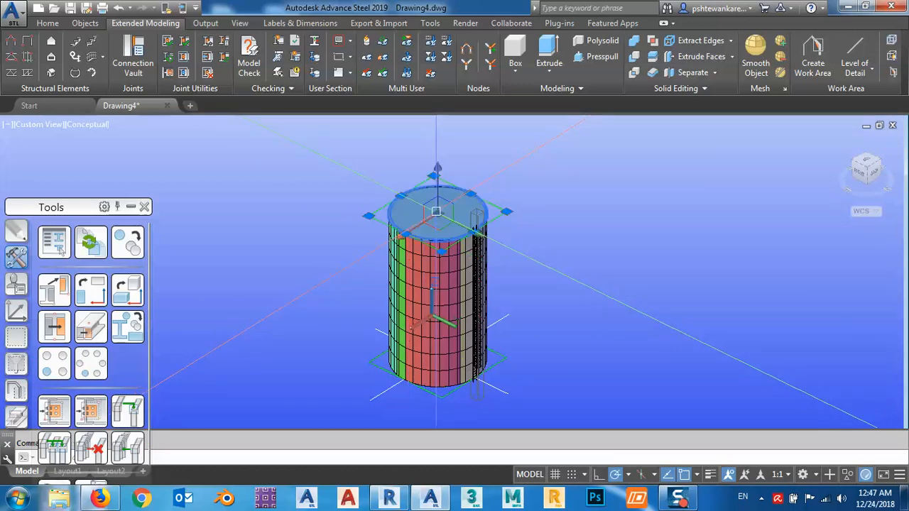
pyautogui.rightClick(316, 204)
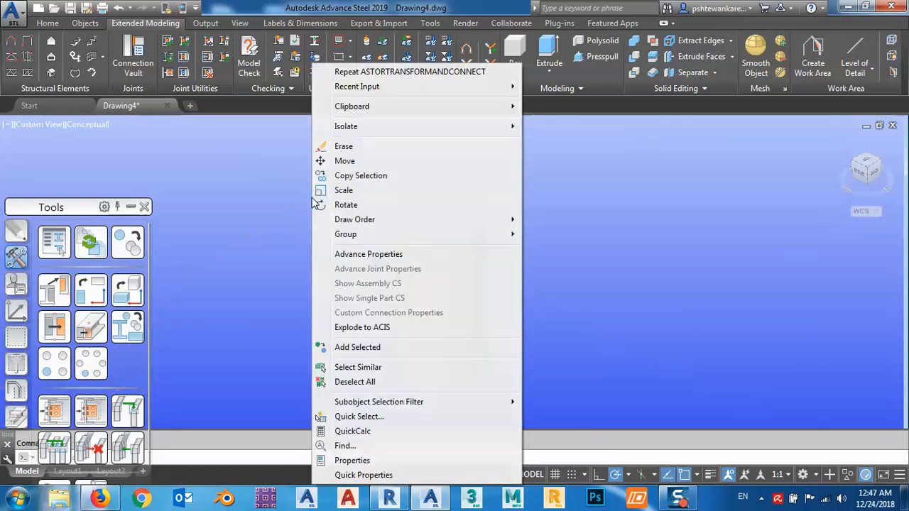
pyautogui.click(372, 254)
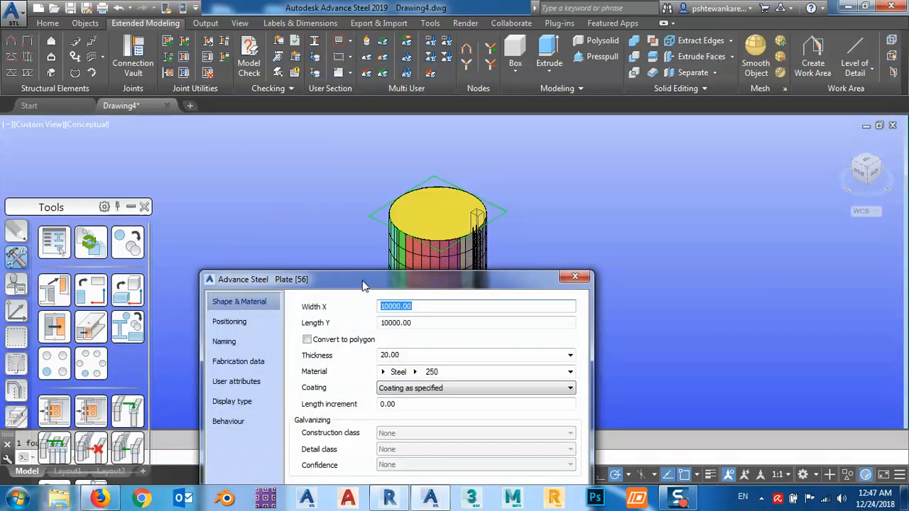
pyautogui.moveTo(362, 285); pyautogui.dragTo(528, 182)
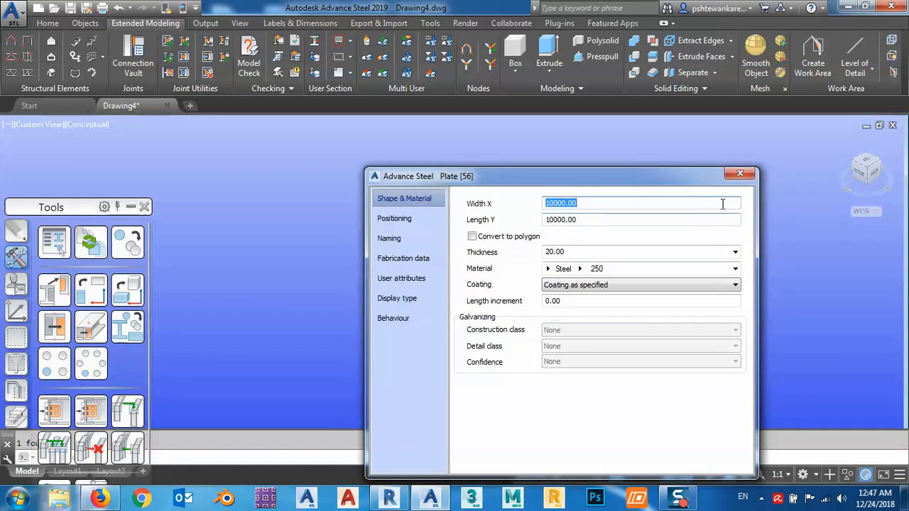
pyautogui.click(740, 173)
# Cut a circular inner contour centred on the tank's top plate, with a freehand radius of about 6389
pyautogui.moveTo(64, 207); pyautogui.dragTo(90, 90)
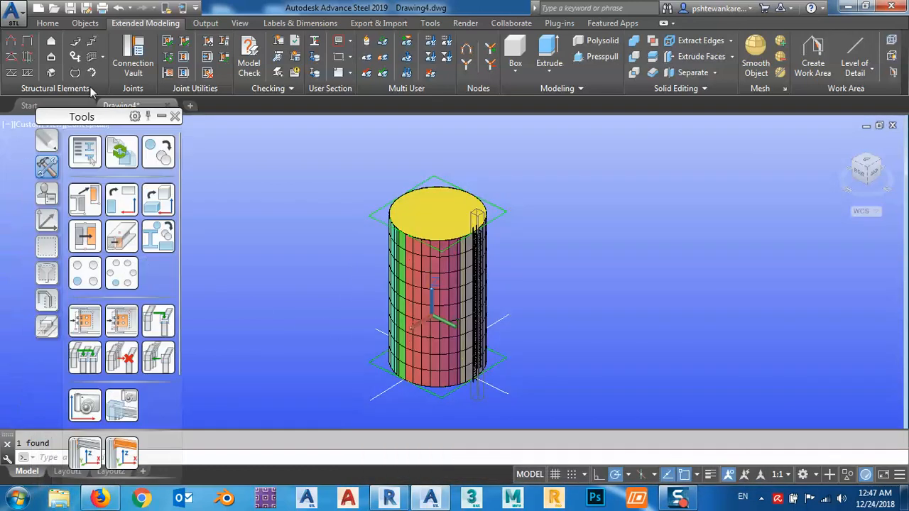
pyautogui.click(63, 282)
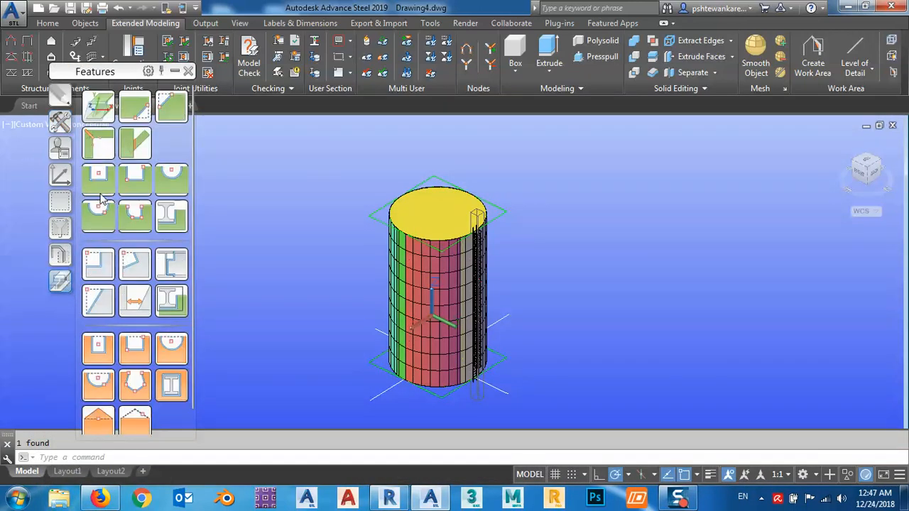
pyautogui.click(98, 384)
pyautogui.click(440, 211)
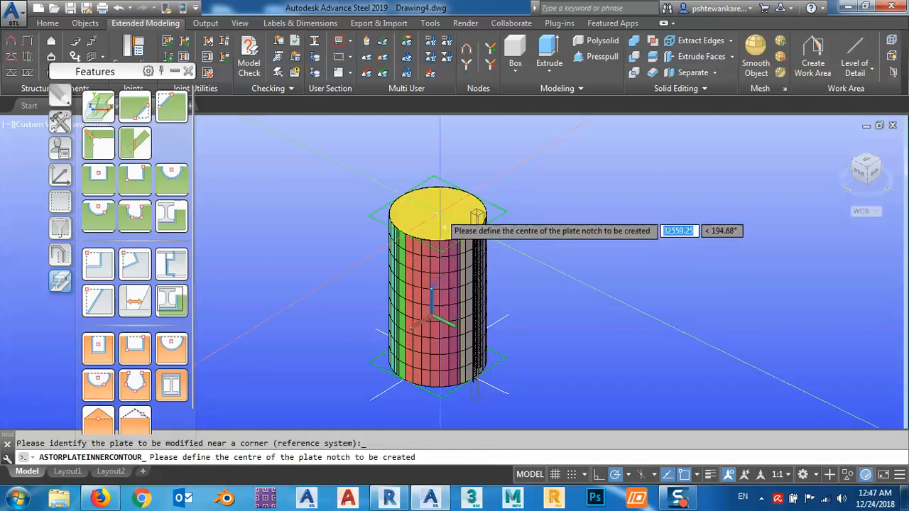
pyautogui.scroll(5, 436, 212)
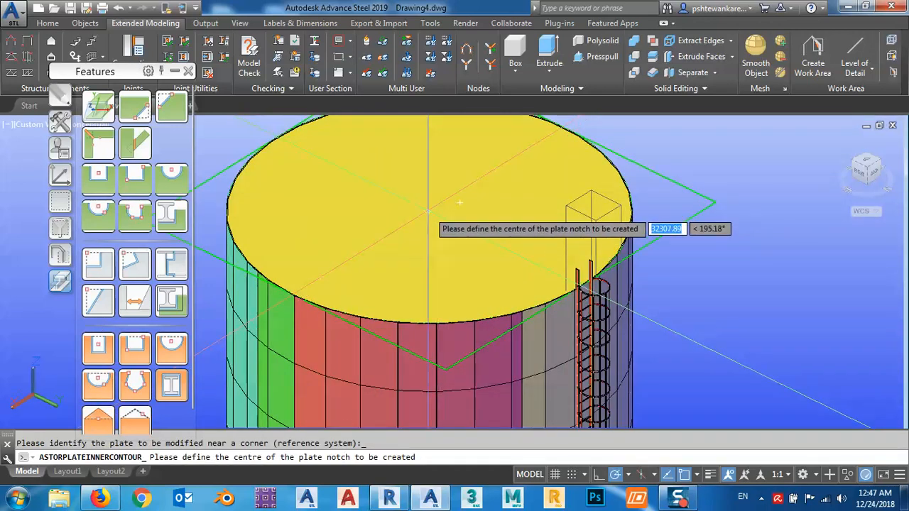
pyautogui.click(428, 211)
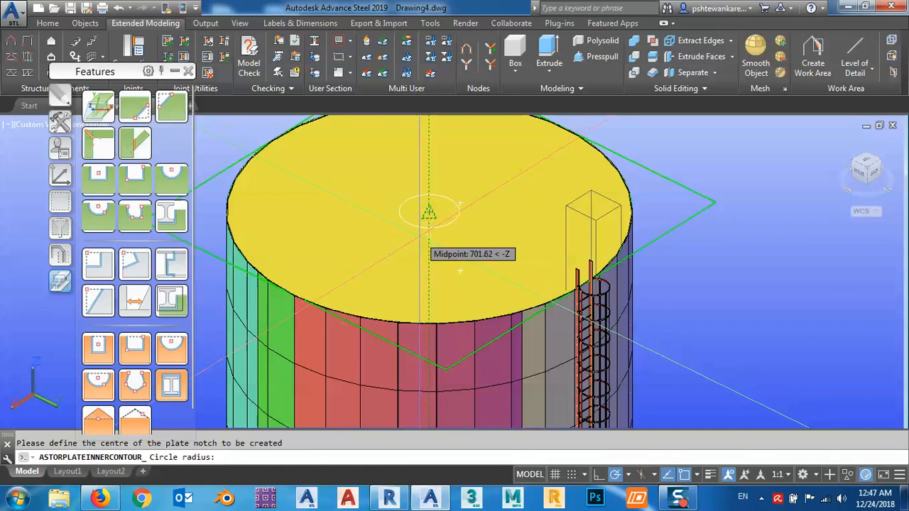
pyautogui.scroll(3, 426, 238)
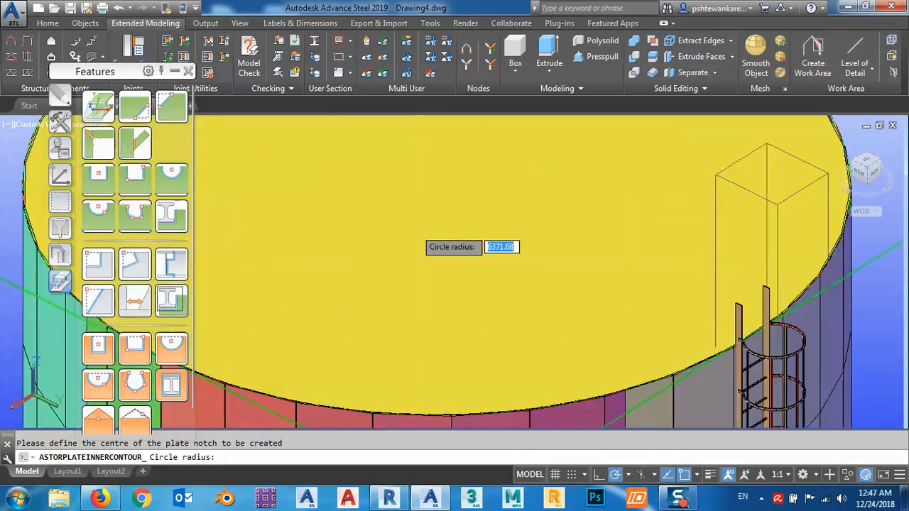
pyautogui.scroll(-5, 434, 234)
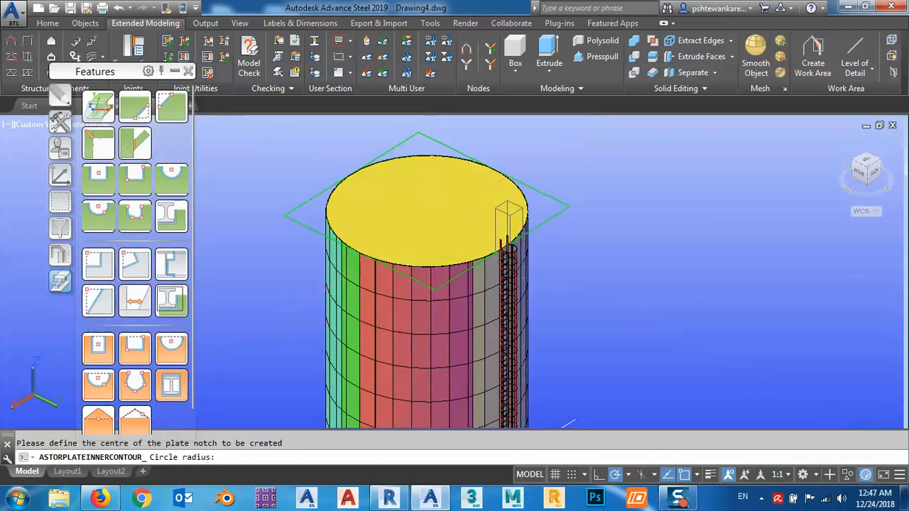
pyautogui.click(430, 223)
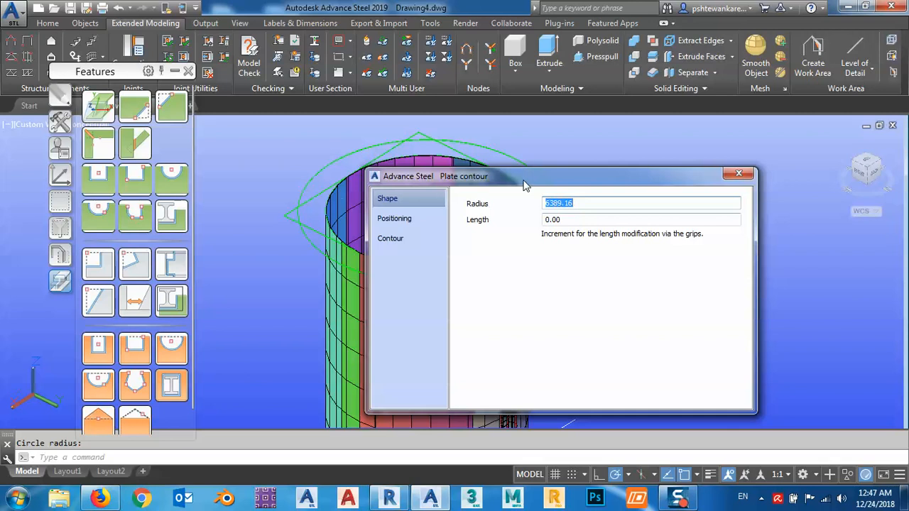
# Set the radius of the top plate's circular contour to 300 and close its properties
pyautogui.moveTo(524, 185); pyautogui.dragTo(416, 273)
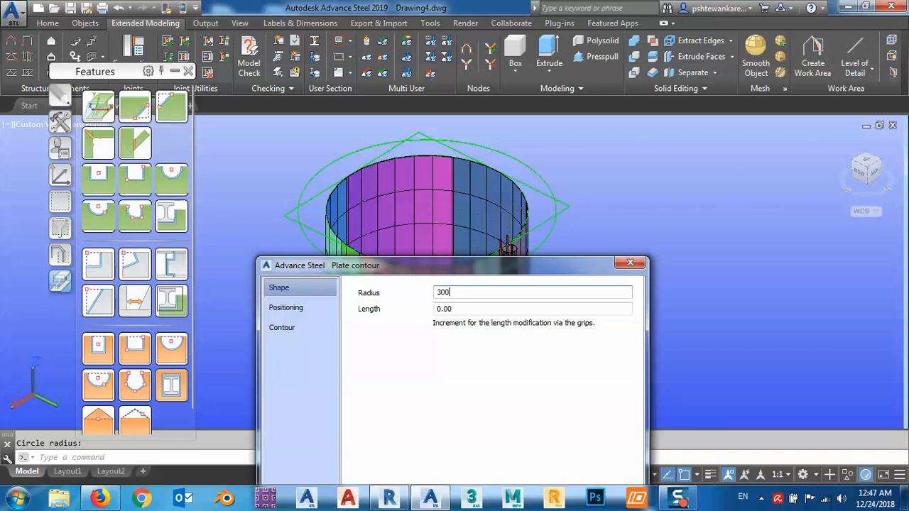
pyautogui.press('Return')
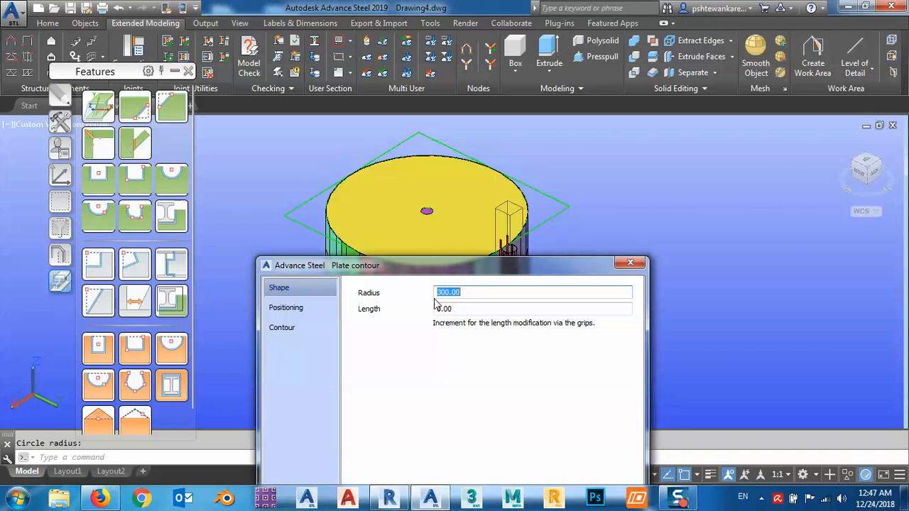
pyautogui.click(630, 263)
# Examine the circular opening in the top plate up close and in relation to the whole tank and ladder
pyautogui.scroll(10, 413, 245)
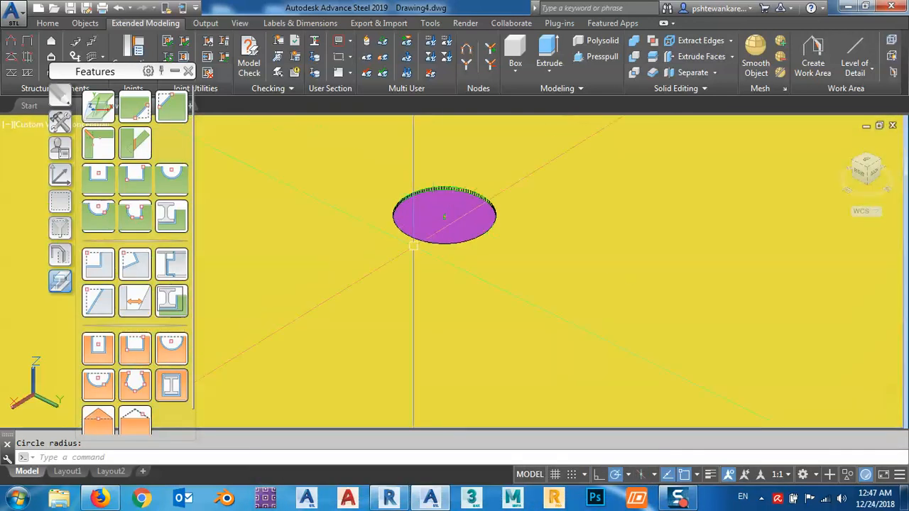
pyautogui.scroll(-5, 459, 216)
pyautogui.scroll(-3, 462, 213)
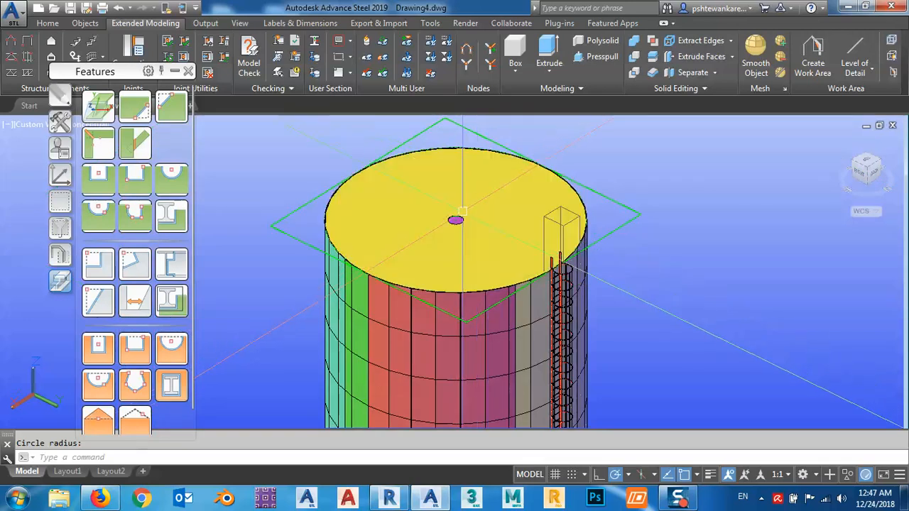
pyautogui.scroll(5, 459, 215)
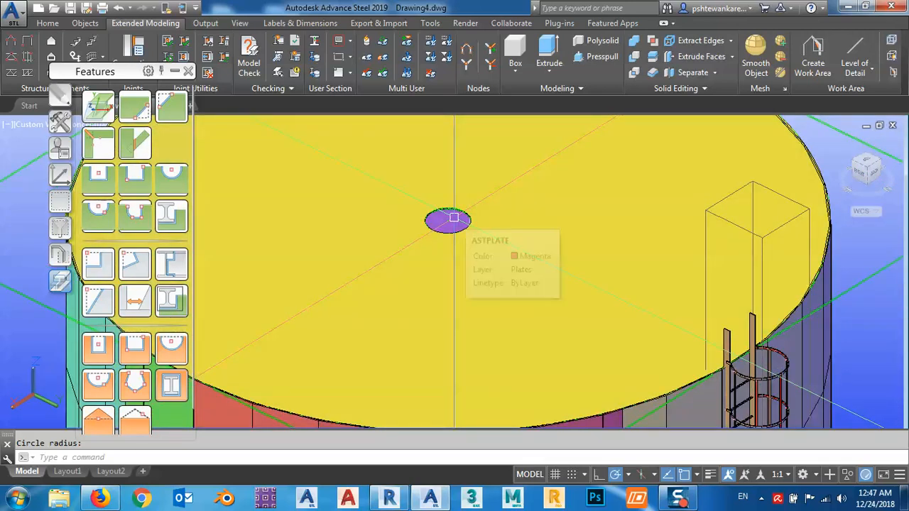
pyautogui.scroll(5, 453, 218)
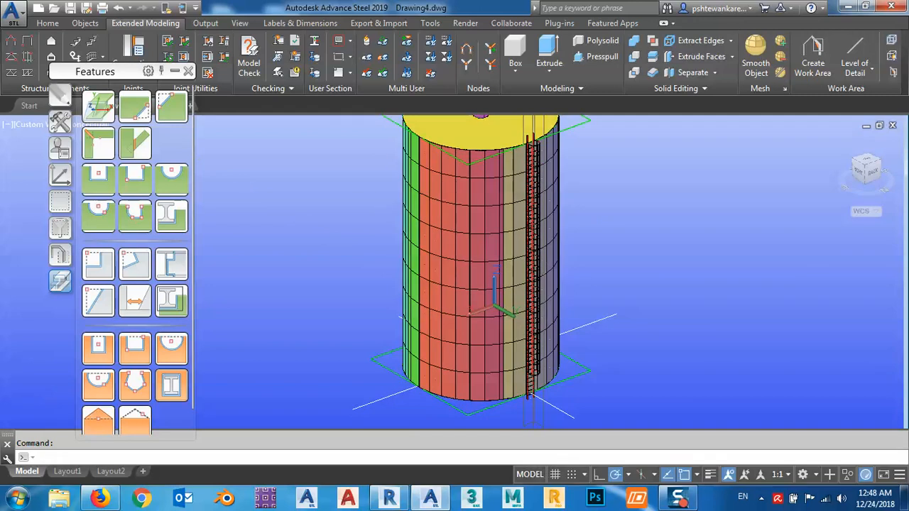
pyautogui.keyDown('shift'); pyautogui.moveTo(512, 295); pyautogui.dragTo(507, 270, button='middle'); pyautogui.keyUp('shift')
pyautogui.moveTo(570, 231); pyautogui.dragTo(564, 265, button='middle')
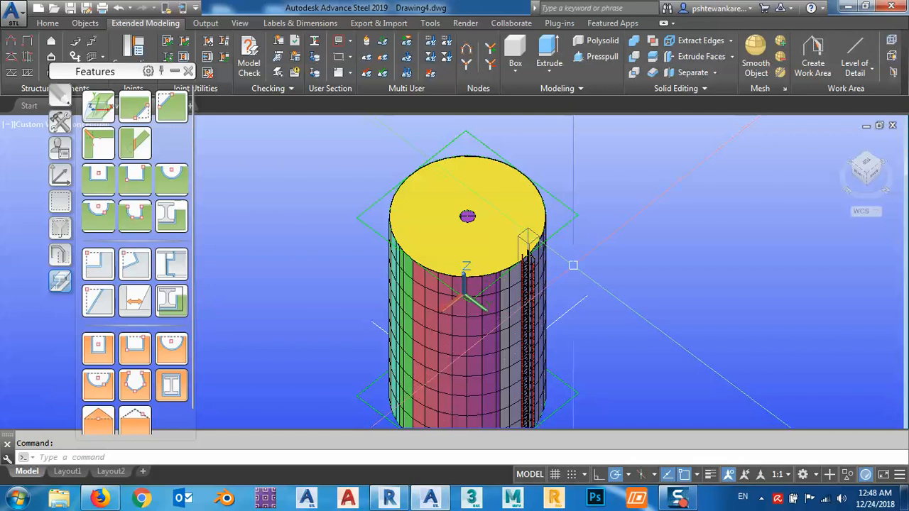